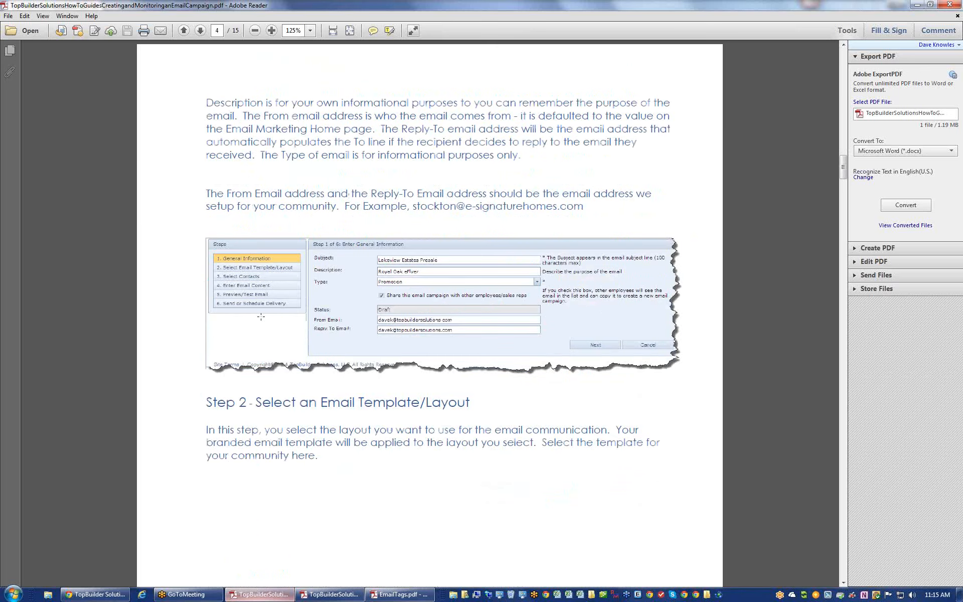
- Scroll through the PDF guide to read the email campaign instructions
scroll(261, 321, down, 8)
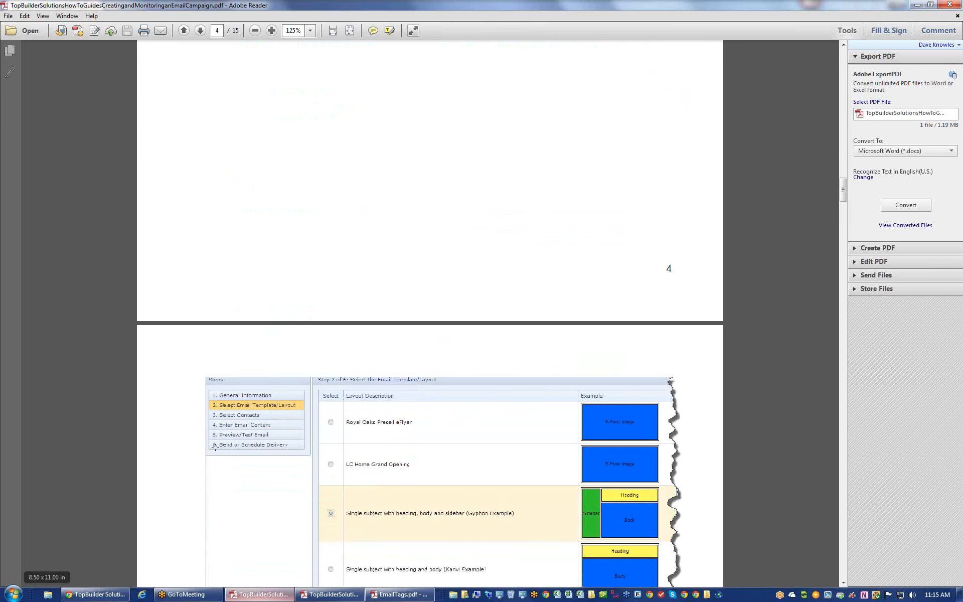
scroll(325, 447, down, 11)
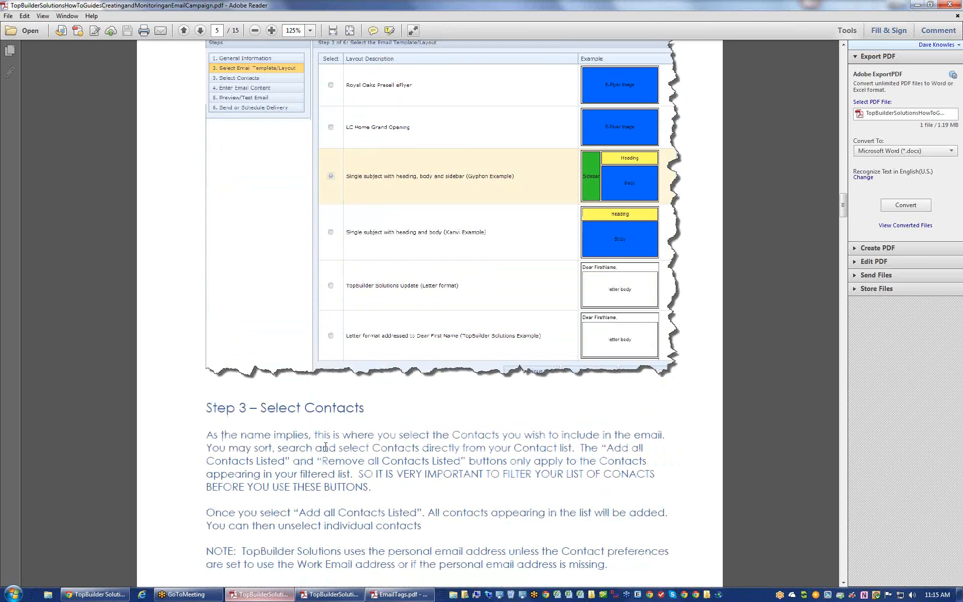
scroll(326, 447, down, 16)
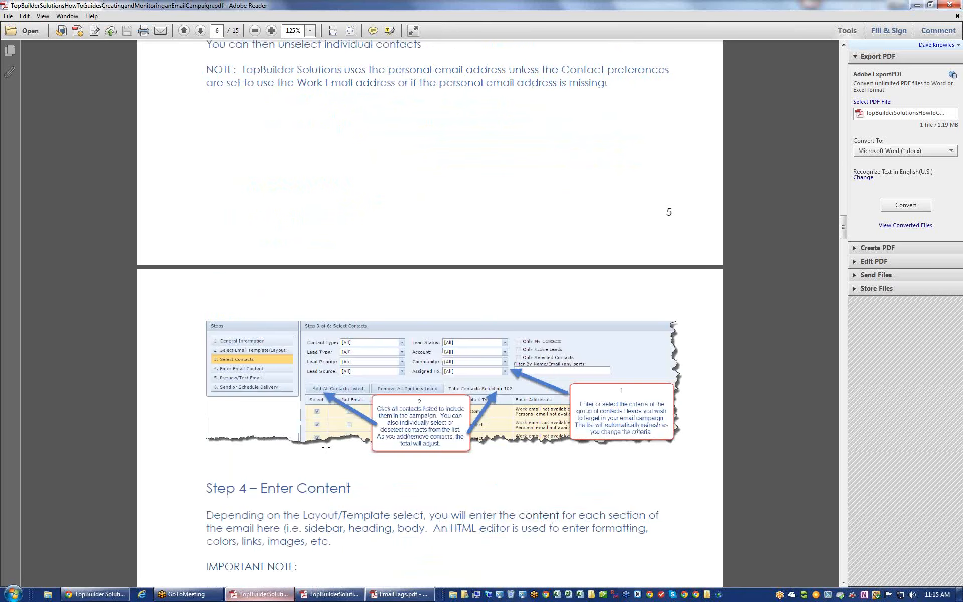
scroll(326, 447, down, 7)
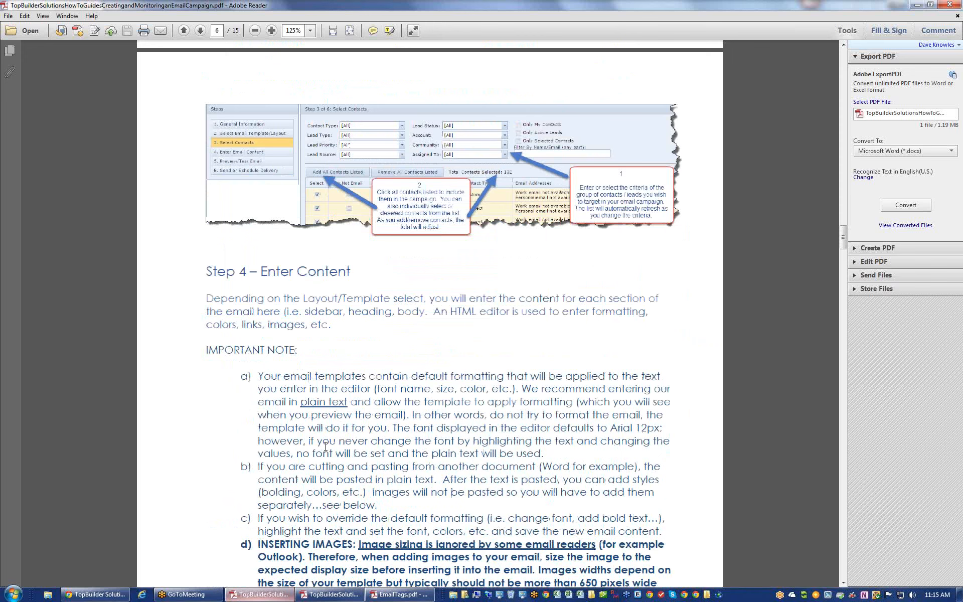
scroll(325, 446, up, 20)
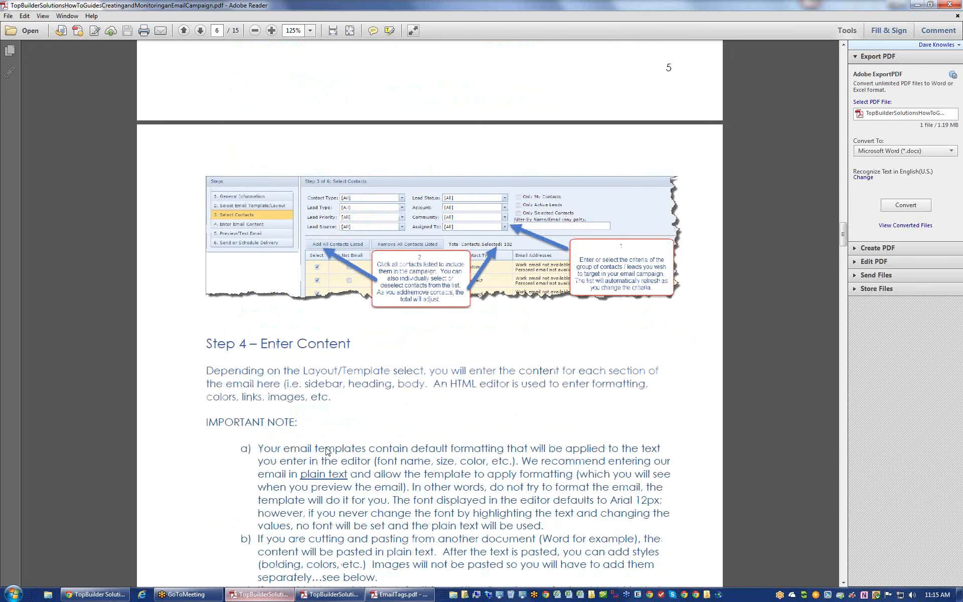
scroll(326, 445, up, 20)
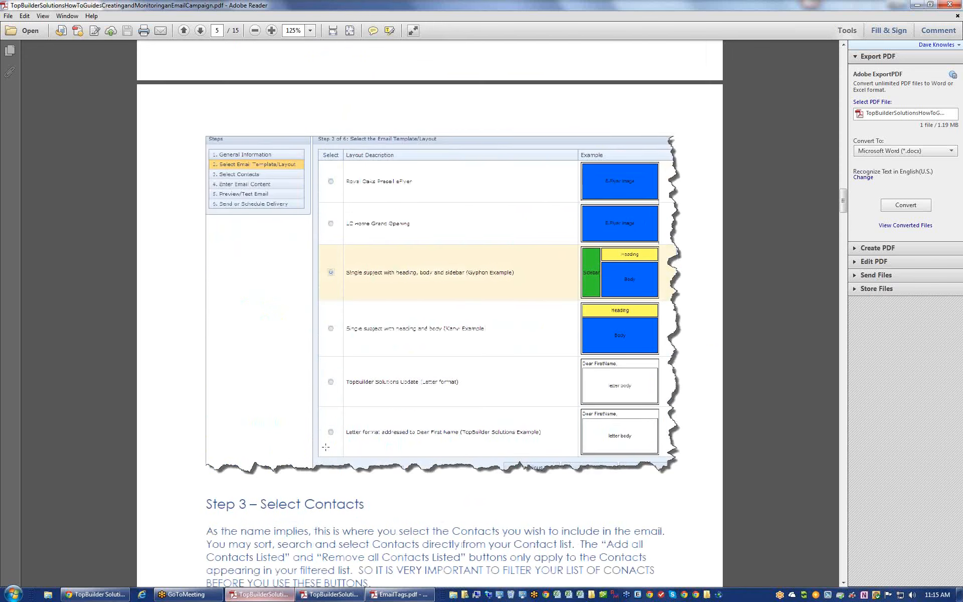
scroll(326, 451, up, 11)
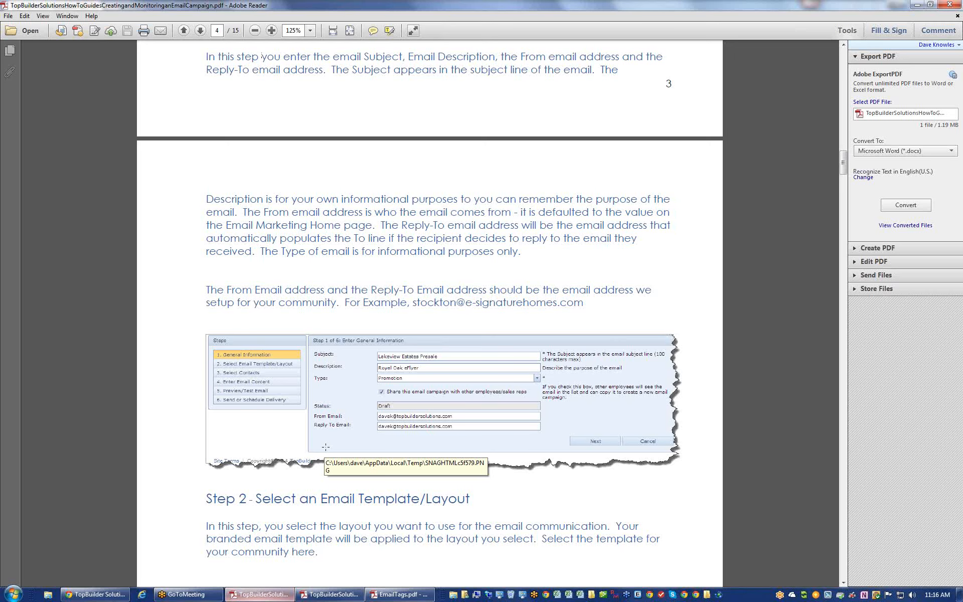
scroll(346, 406, down, 10)
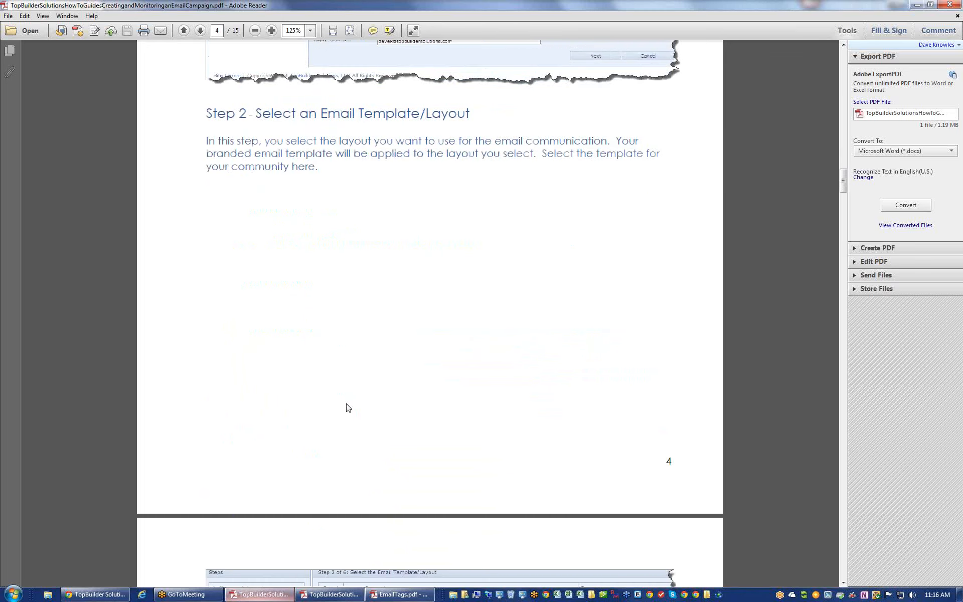
scroll(349, 407, down, 7)
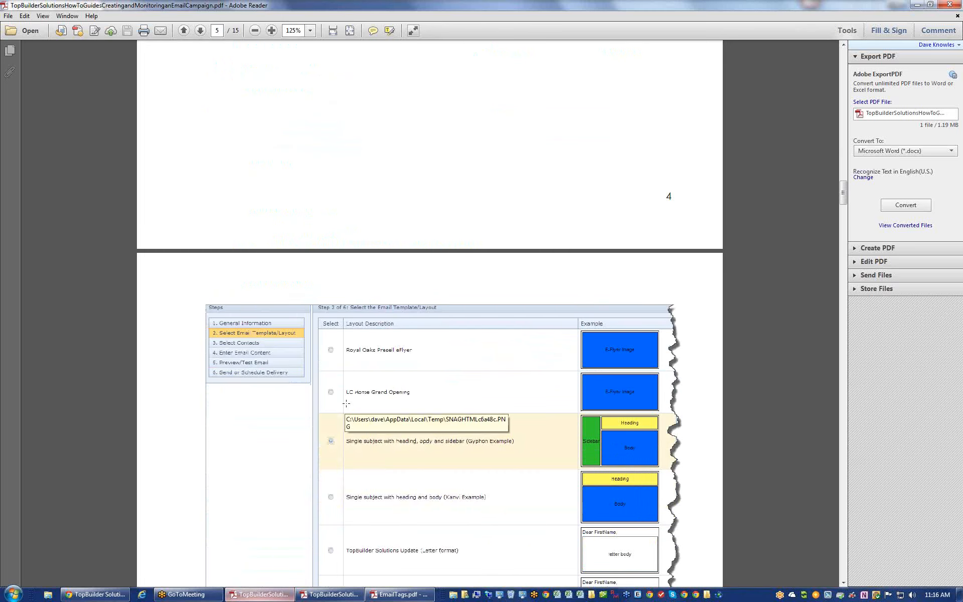
scroll(346, 403, up, 14)
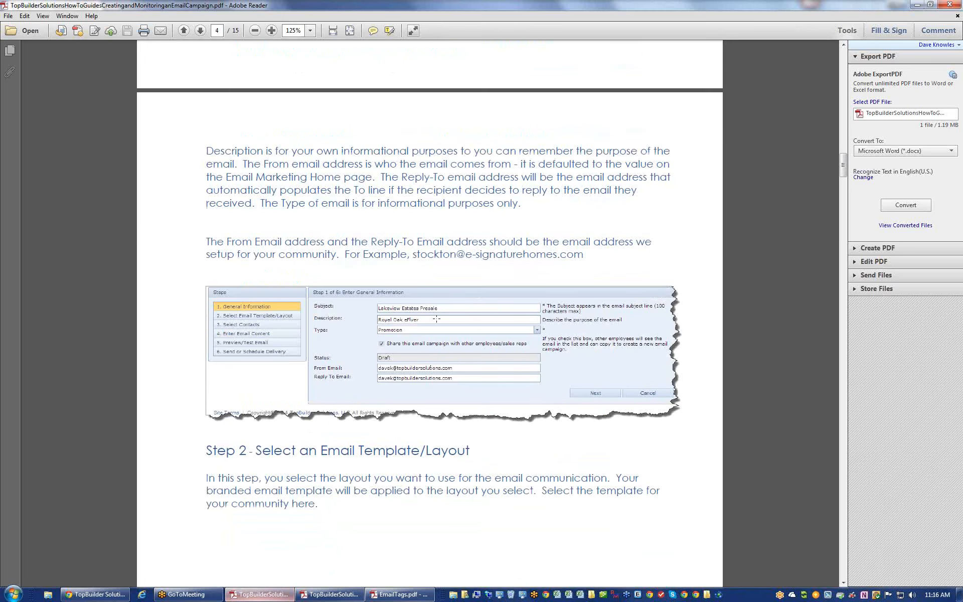
- Discard the new email message accidentally opened from the guide's example address
click(440, 255)
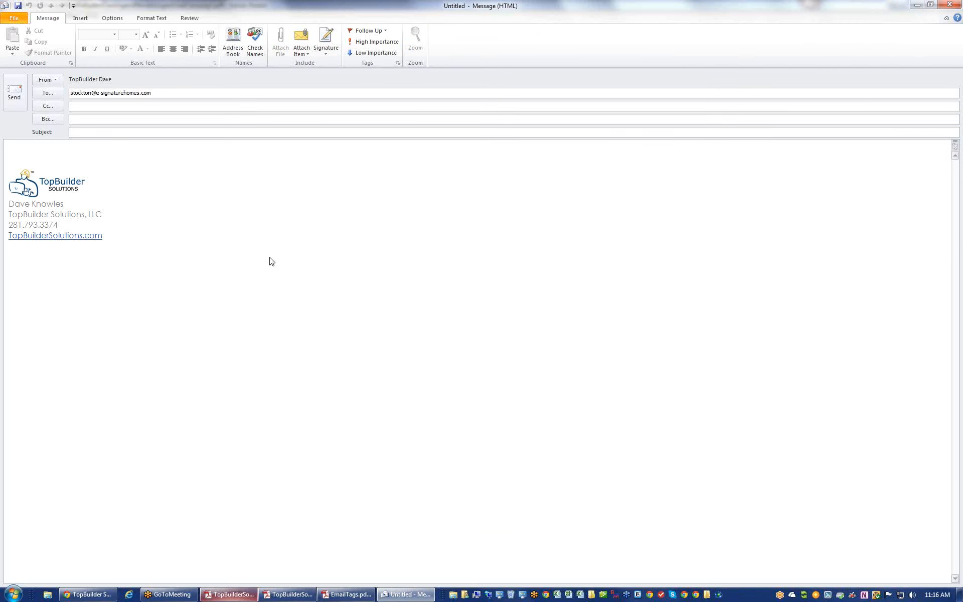
key(Escape)
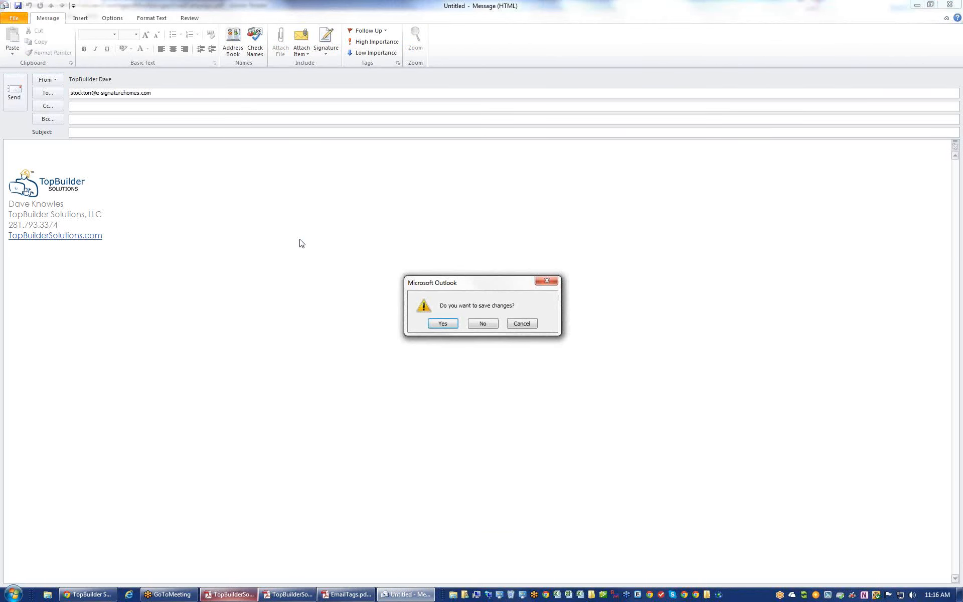
click(474, 327)
- Reread the Email Marketing instructions on page 2, then bring up the TopBuilder sign-in page
scroll(456, 364, up, 15)
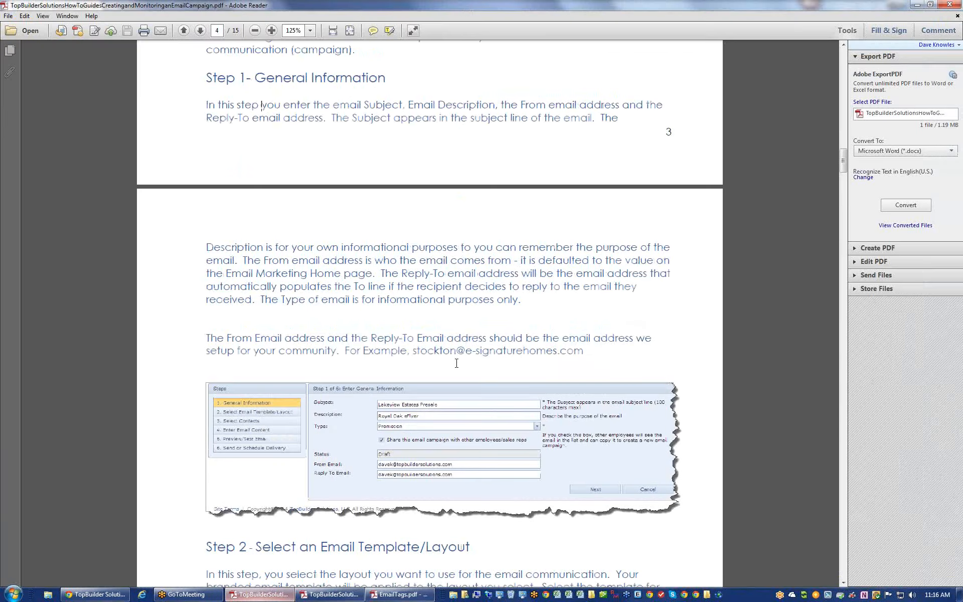
scroll(456, 364, up, 20)
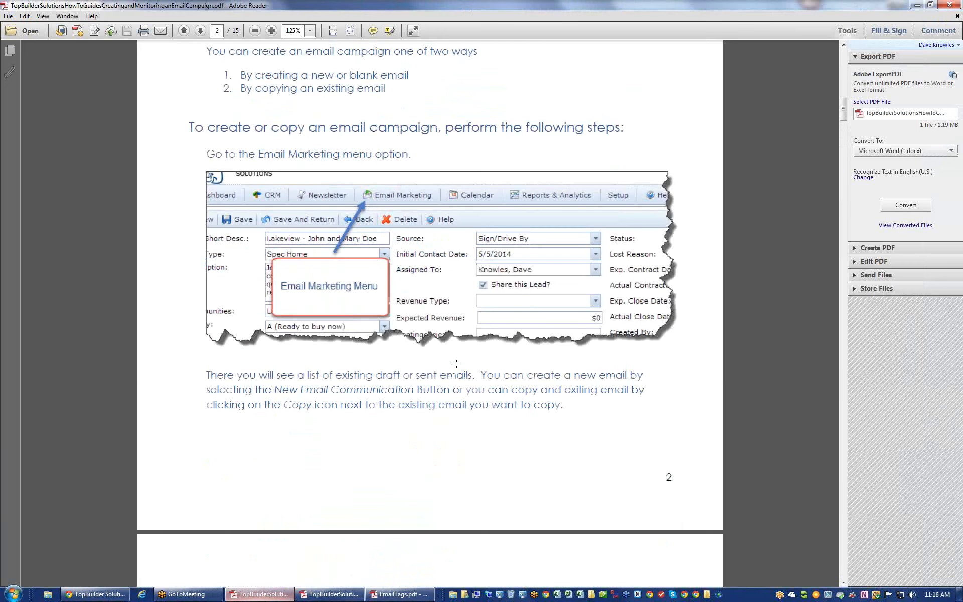
scroll(458, 365, down, 6)
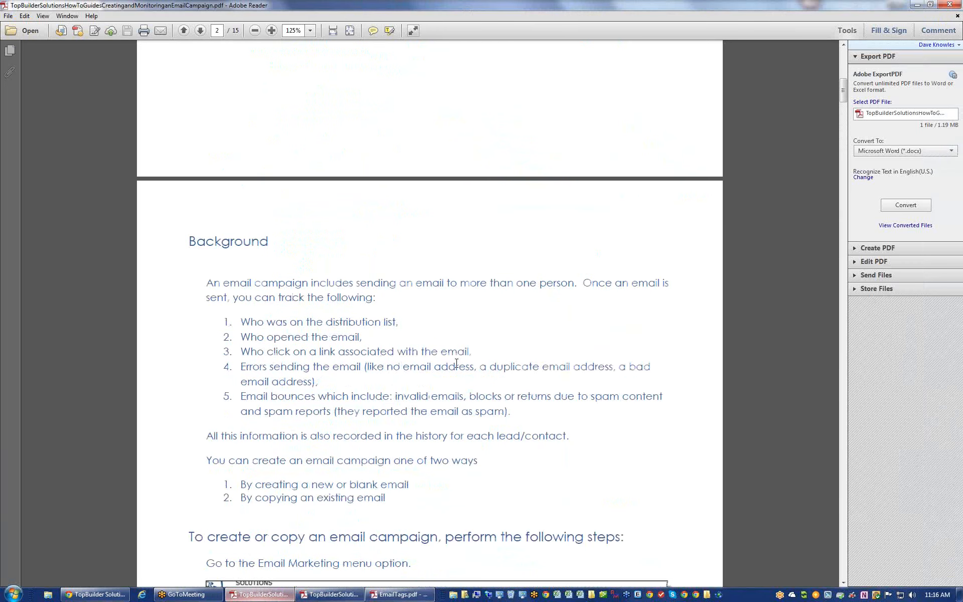
scroll(456, 363, down, 1)
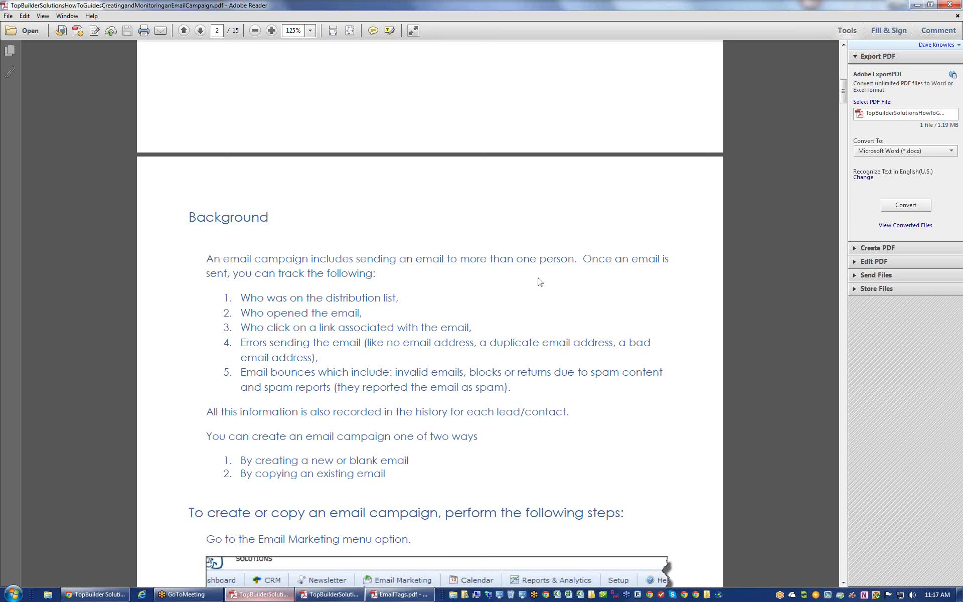
scroll(400, 314, down, 3)
scroll(401, 315, down, 3)
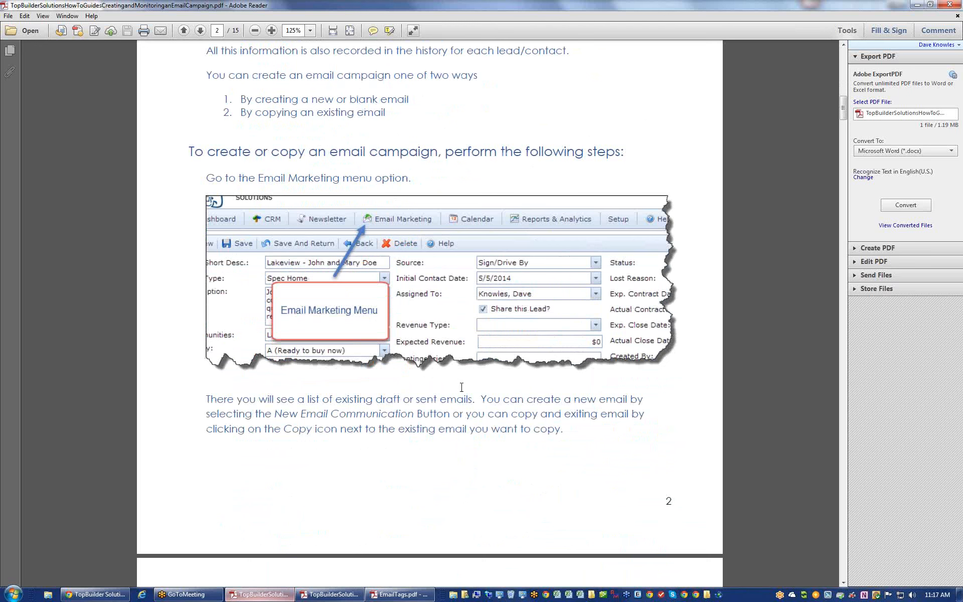
scroll(461, 387, down, 2)
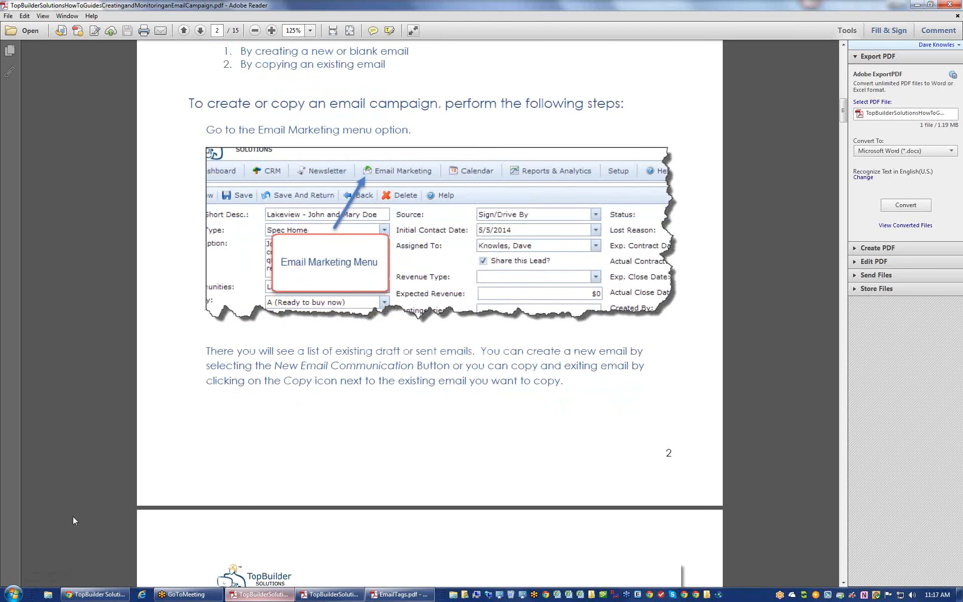
click(95, 594)
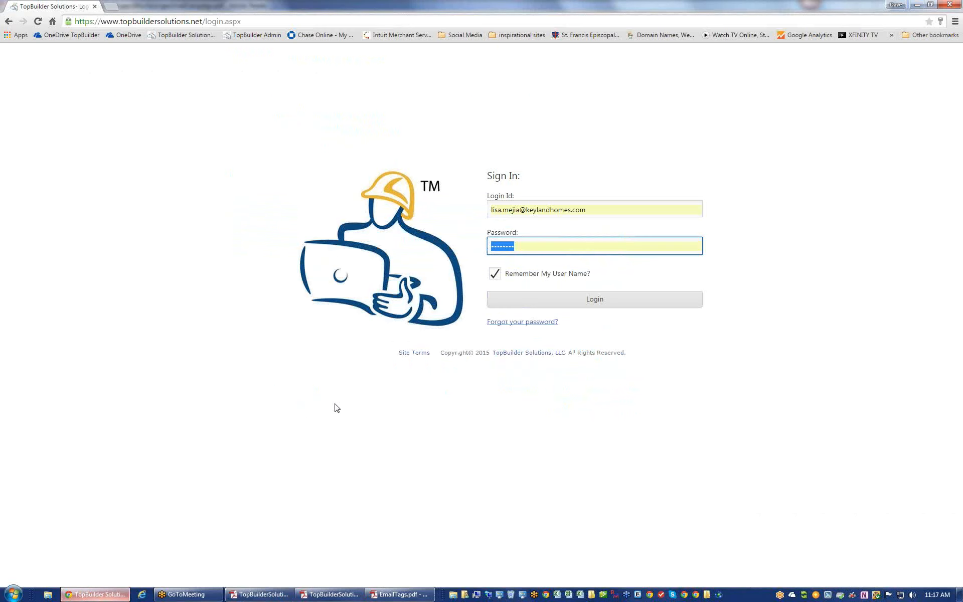
- Log in and go to the Email Marketing campaign history showing 12 drafts and 26 sent
click(527, 308)
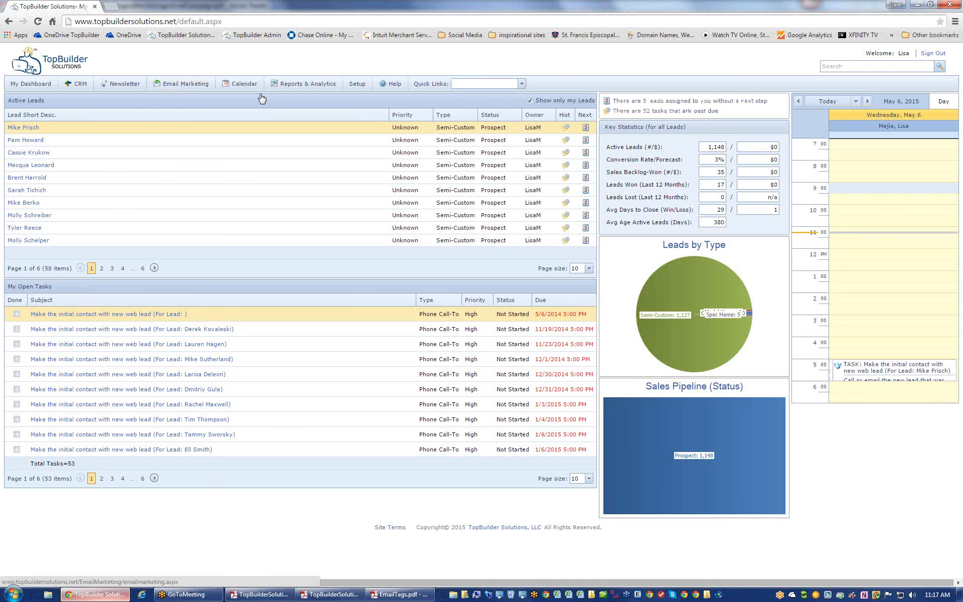
click(181, 90)
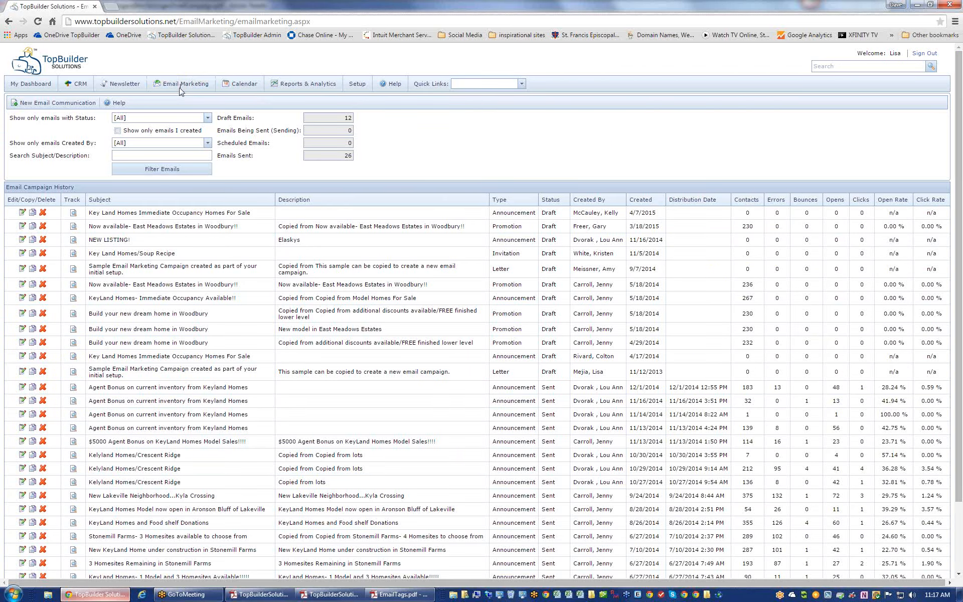
click(260, 594)
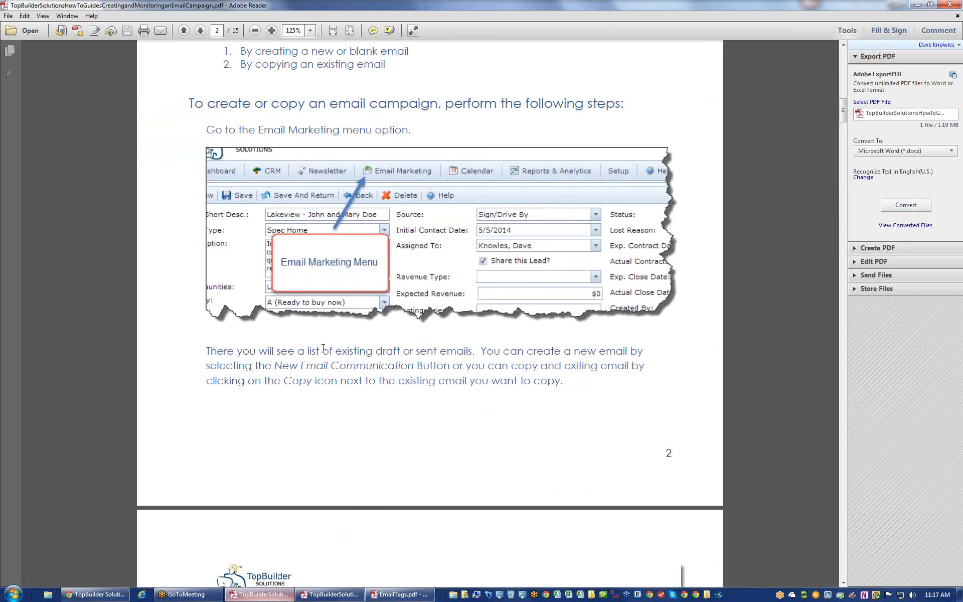
scroll(326, 341, down, 5)
scroll(330, 322, down, 10)
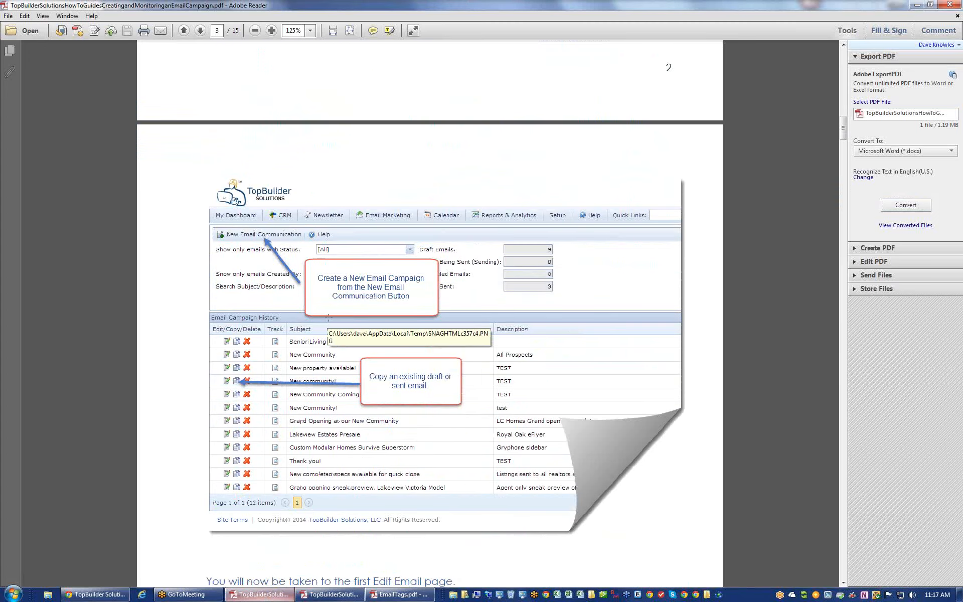
scroll(329, 317, down, 2)
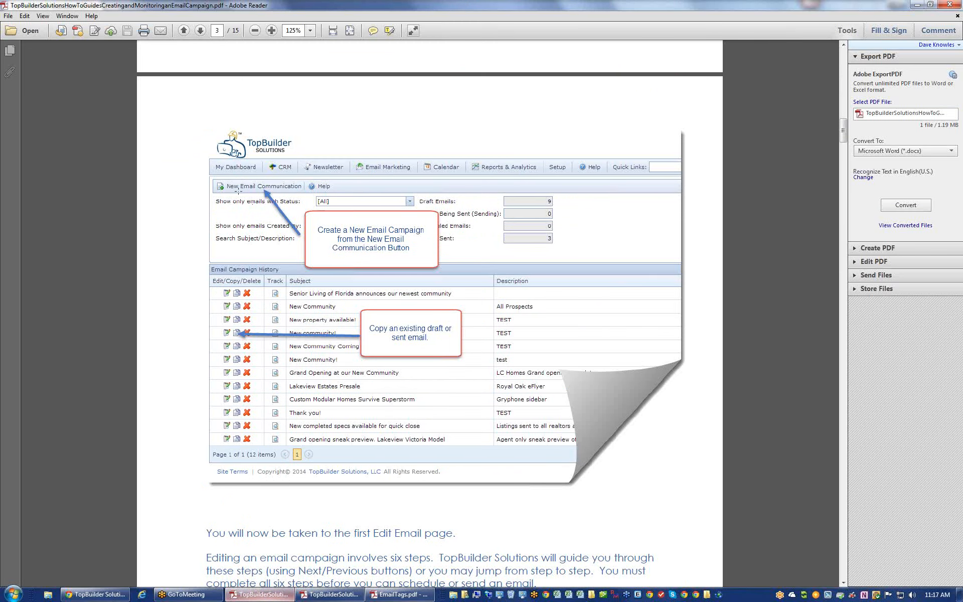
key(alt+Tab)
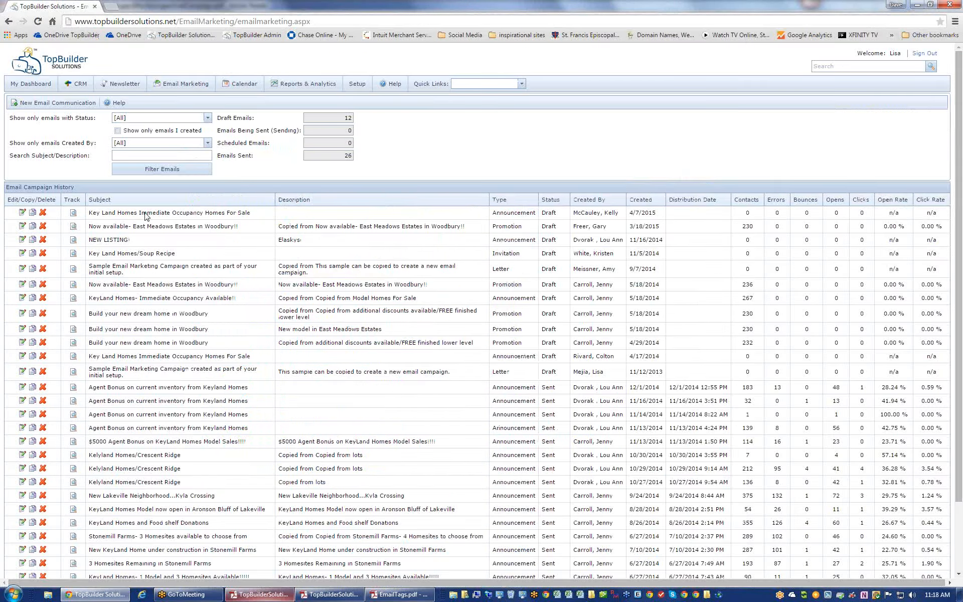
- Create a New Email Communication to open the Step 1 of 6 General Information form
click(41, 109)
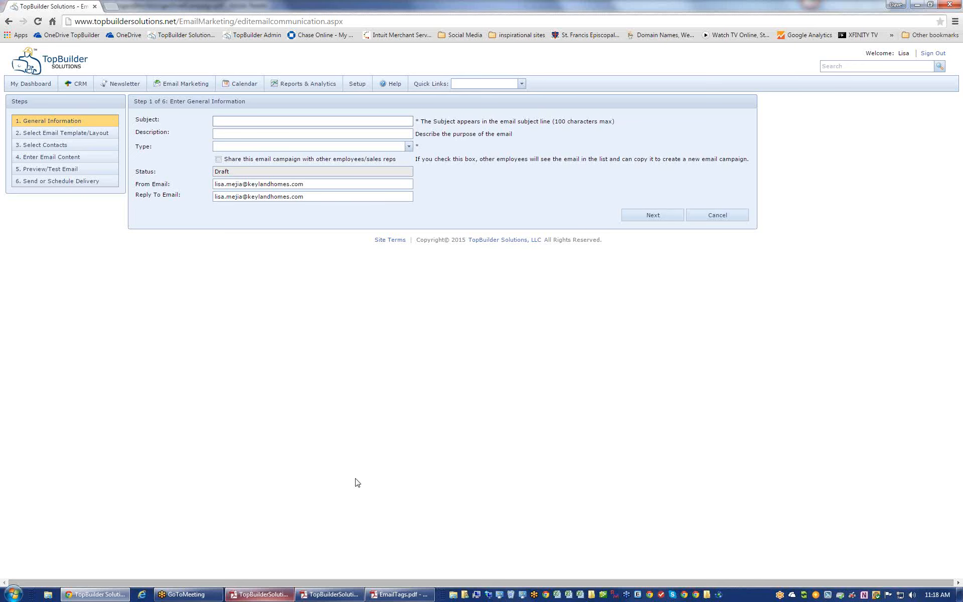
click(260, 595)
scroll(322, 496, down, 8)
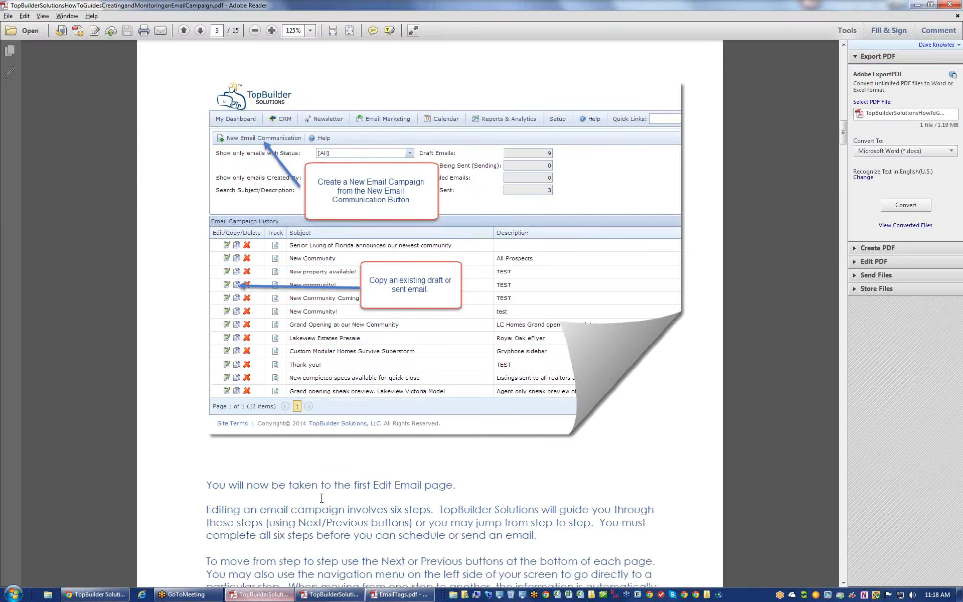
scroll(326, 494, down, 15)
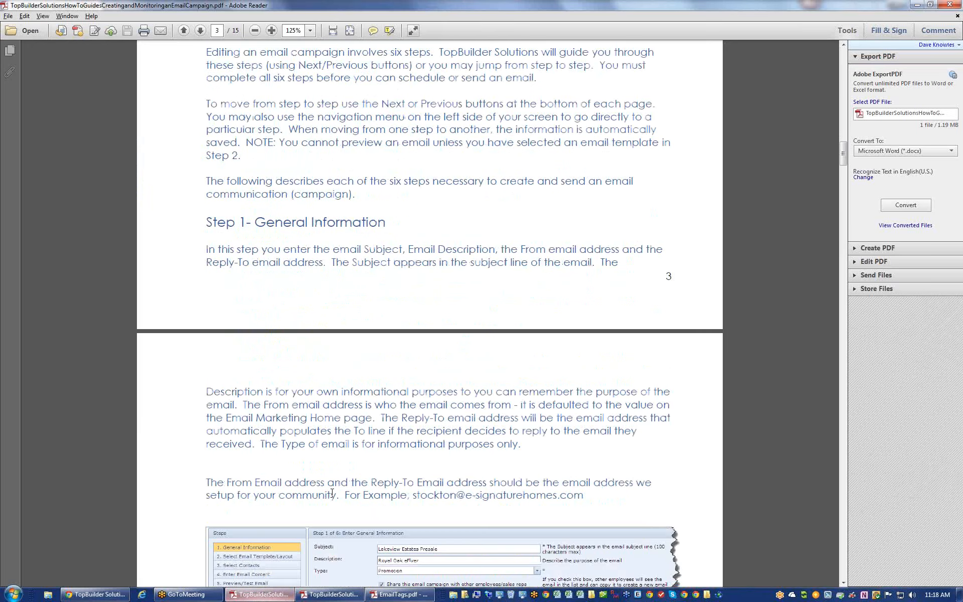
drag(205, 150, 385, 151)
click(345, 181)
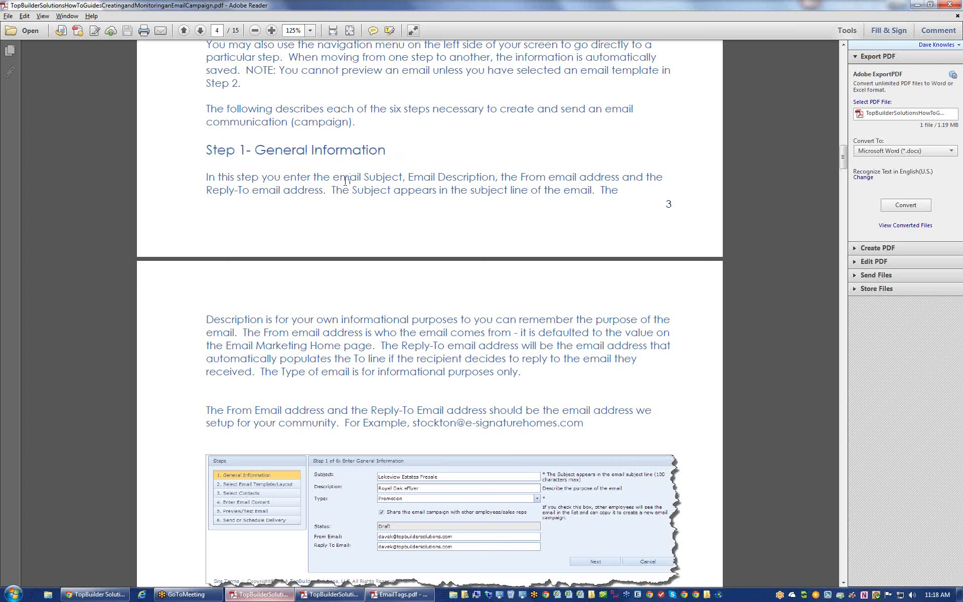
key(alt+Tab)
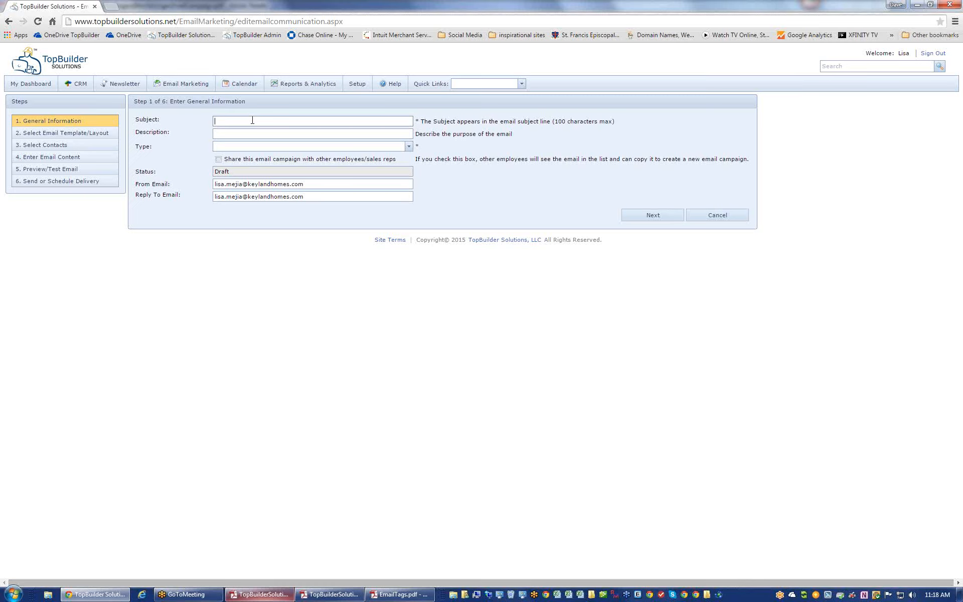
- Type the subject 'Invitation to the free family fun event sponsored by Key', fixing the wording
text(Invitation to the free family fun event fo)
key(BackSpace)
key(BackSpace)
key(BackSpace)
text(sponsored by Key)
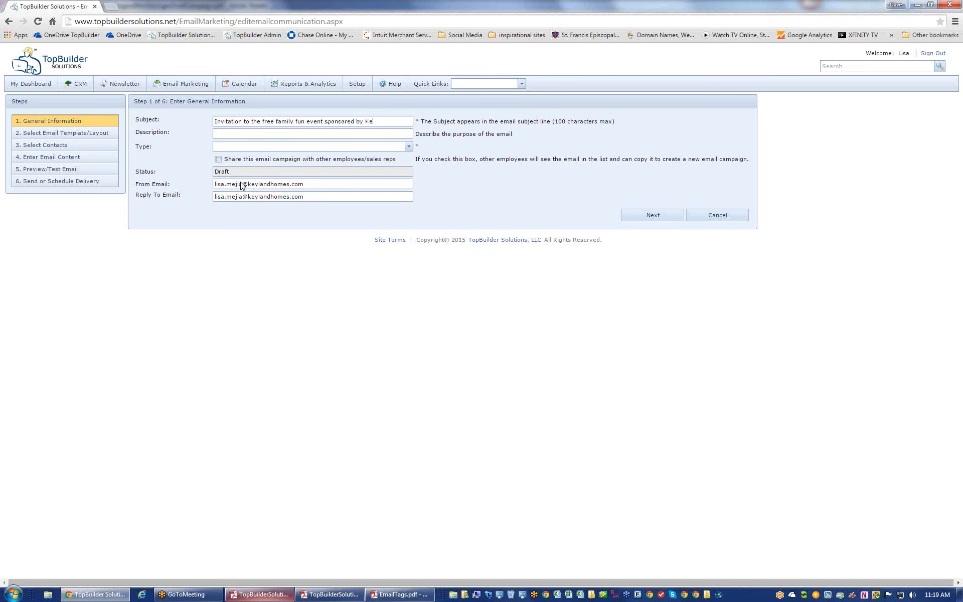
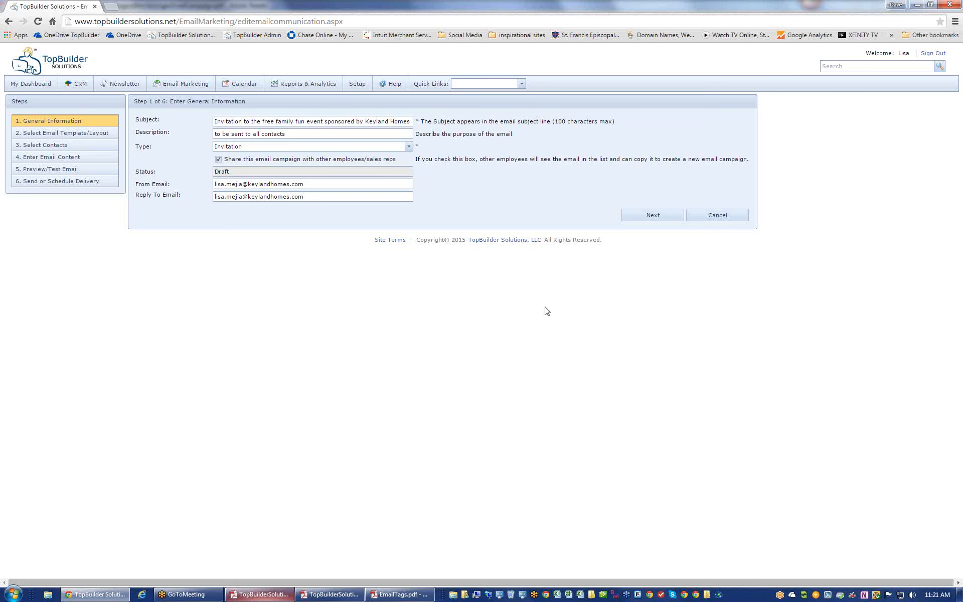
- Advance the campaign to Step 2 template selection and bring up the Adobe Reader how-to guide
click(658, 219)
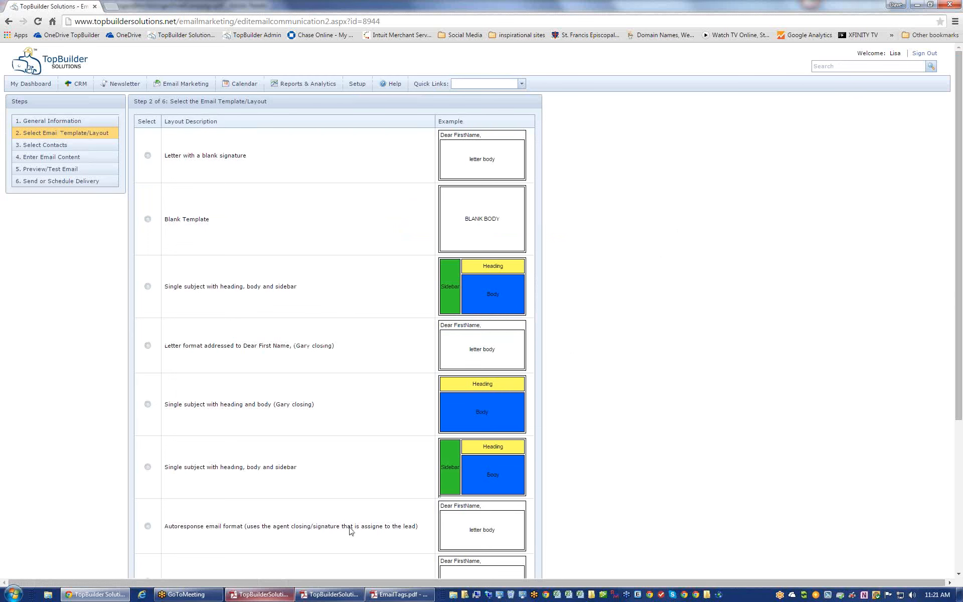
click(329, 594)
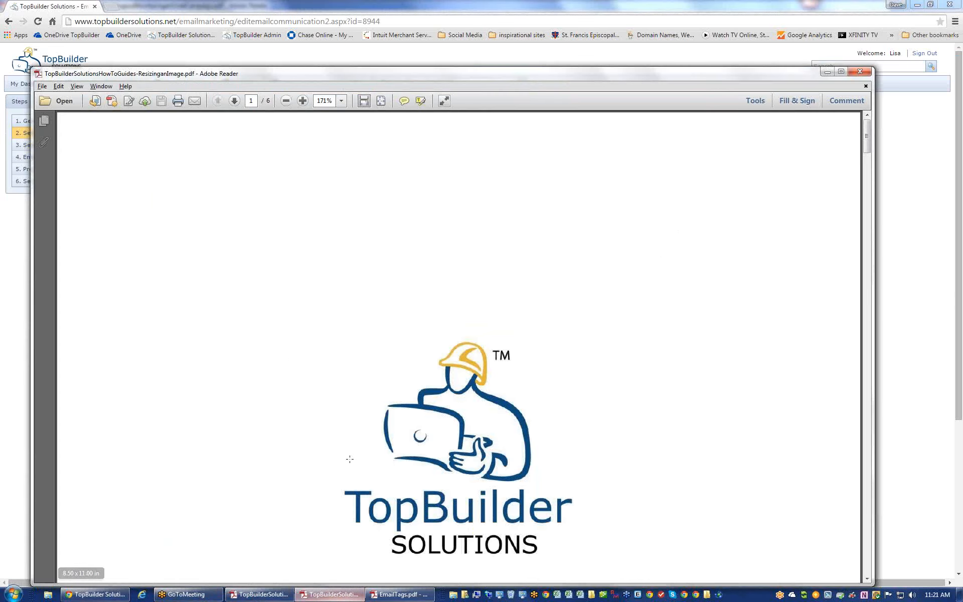
- Read the campaign guide's Step 2 template instructions, then return to TopBuilder's template list
click(258, 594)
scroll(329, 477, down, 10)
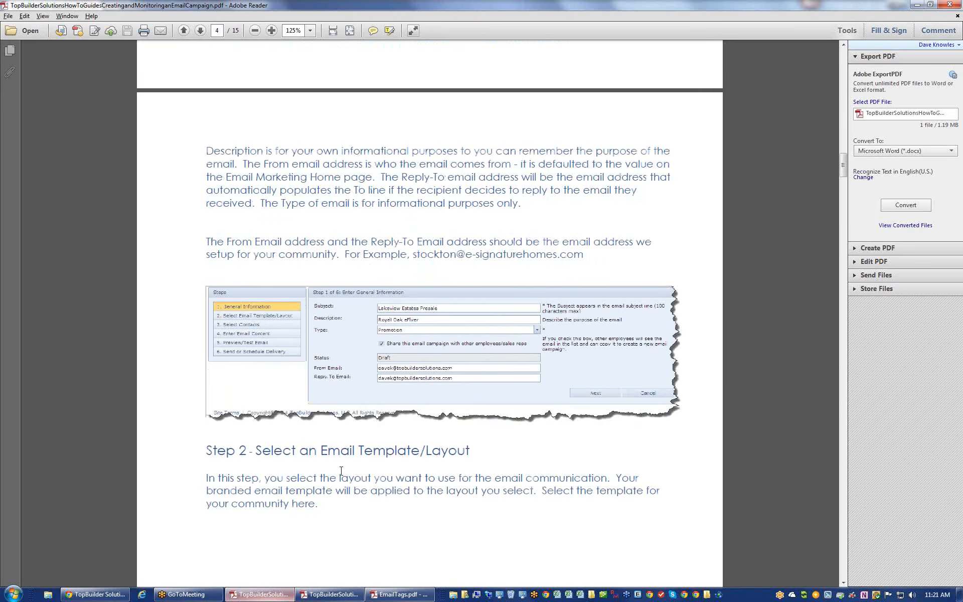
scroll(343, 476, down, 10)
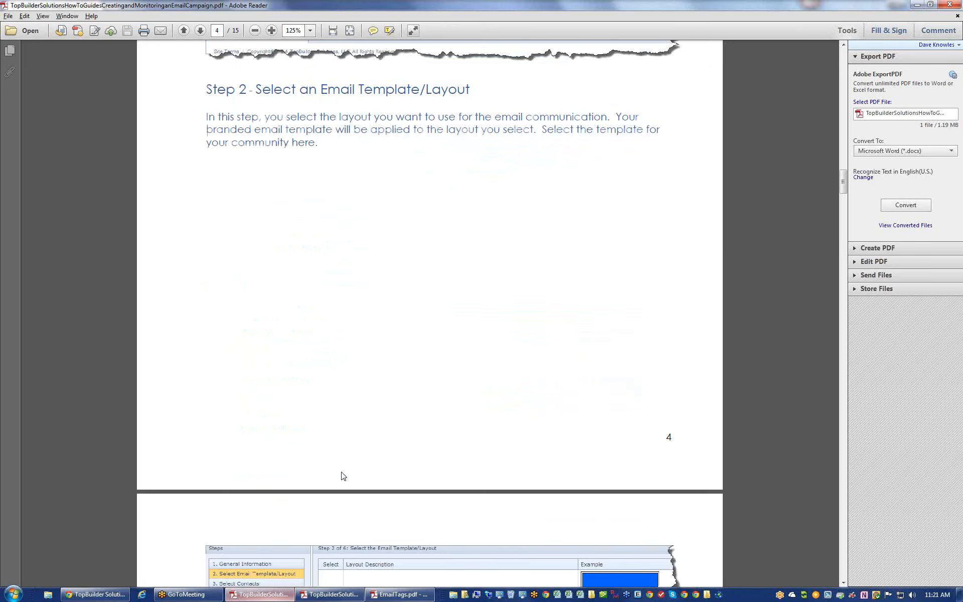
scroll(341, 471, down, 3)
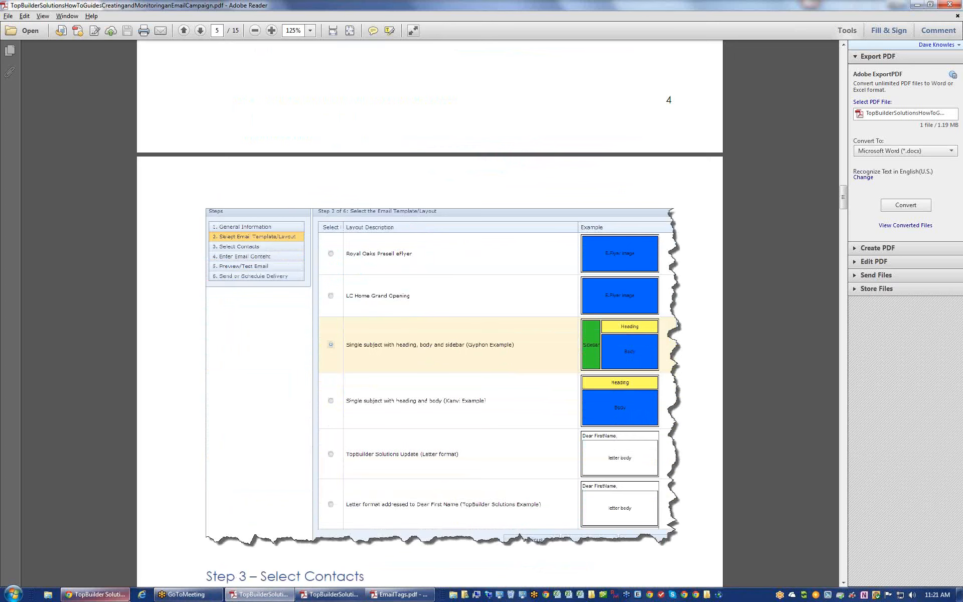
click(96, 594)
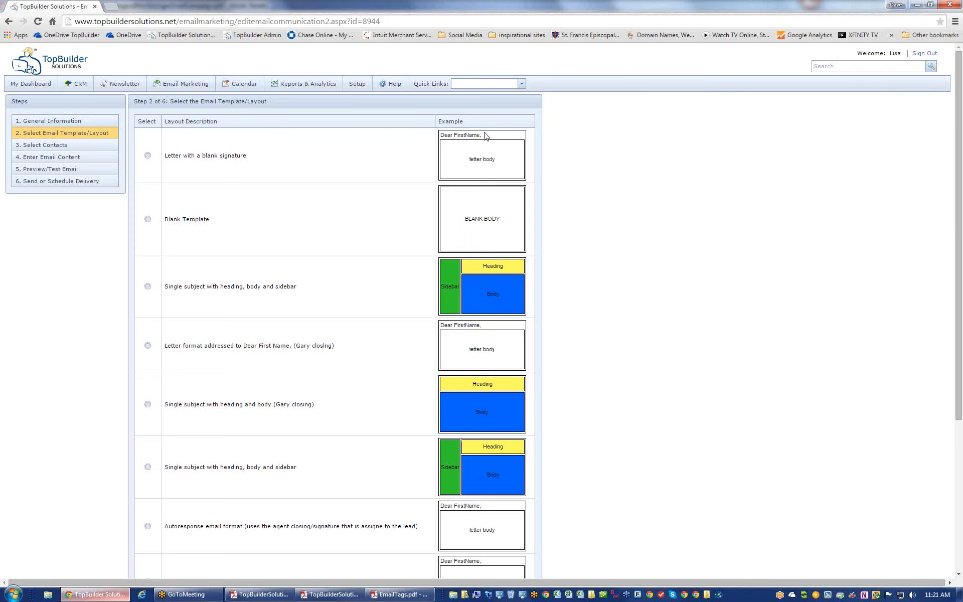
- Pick the 'Letter with a blank signature' layout and go to Step 3 Select Contacts
drag(483, 140, 440, 135)
click(148, 155)
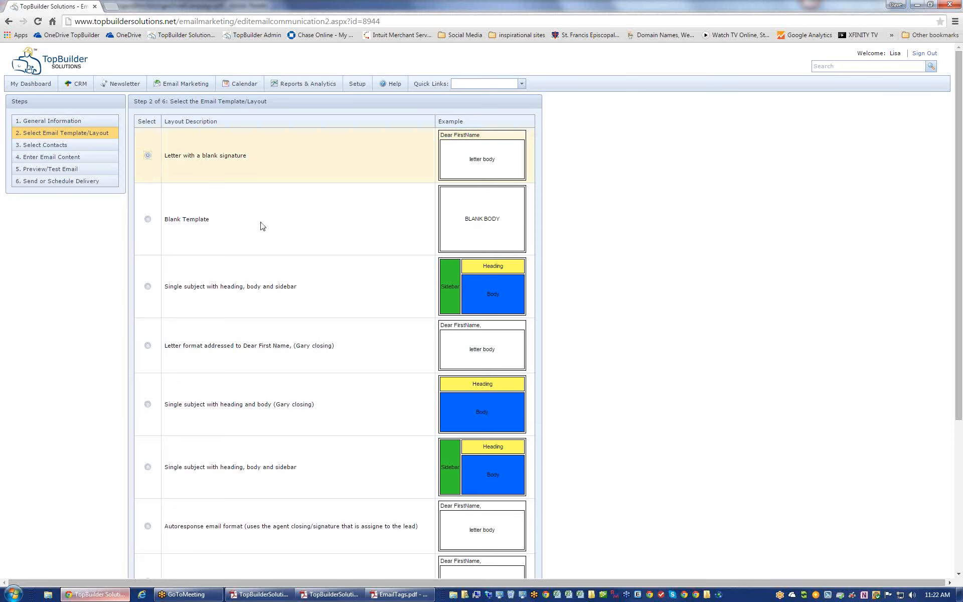
click(38, 145)
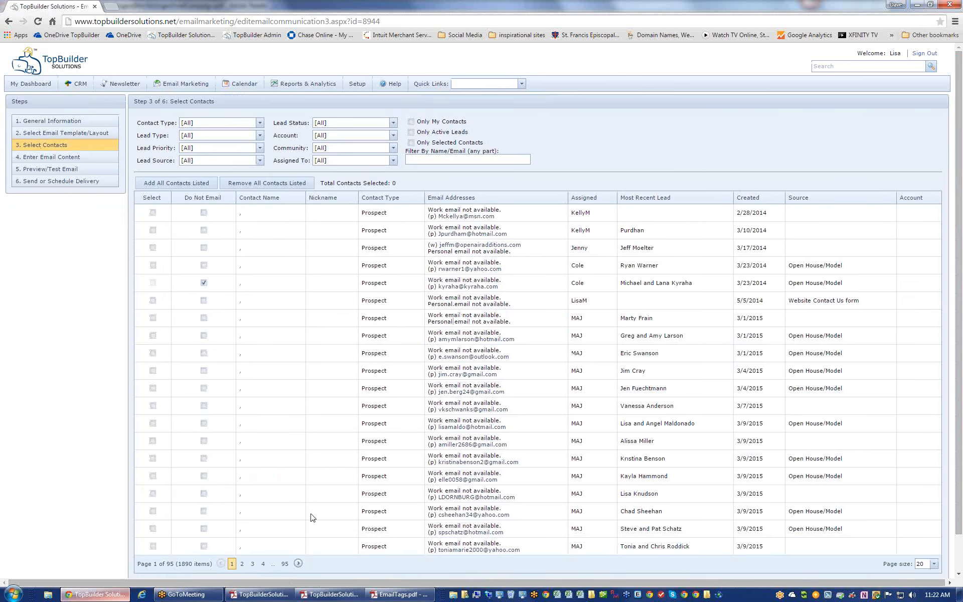
- Scroll the guide to its Step 3 – Select Contacts notes, then switch back to TopBuilder
click(271, 595)
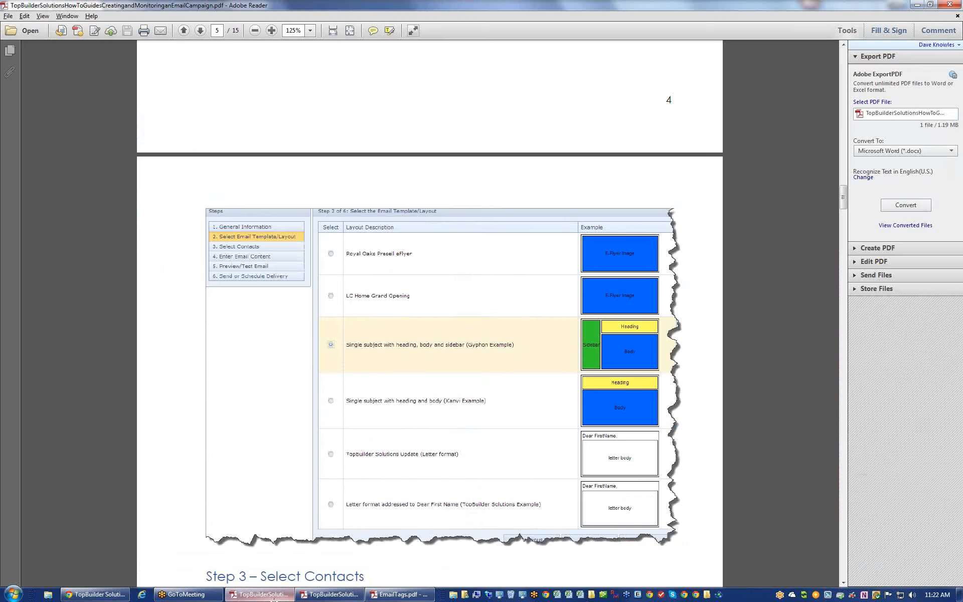
scroll(314, 433, down, 10)
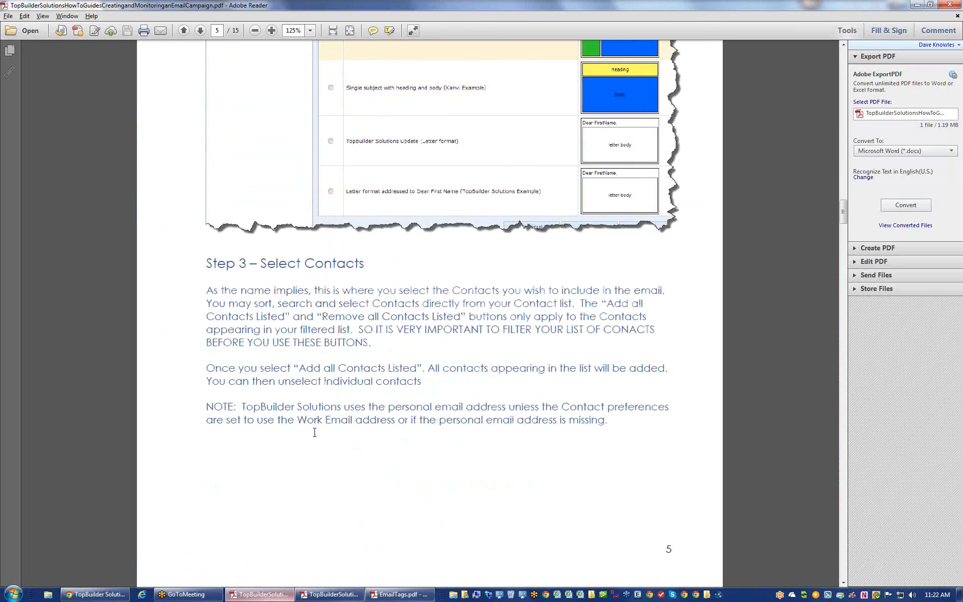
key(alt+Tab)
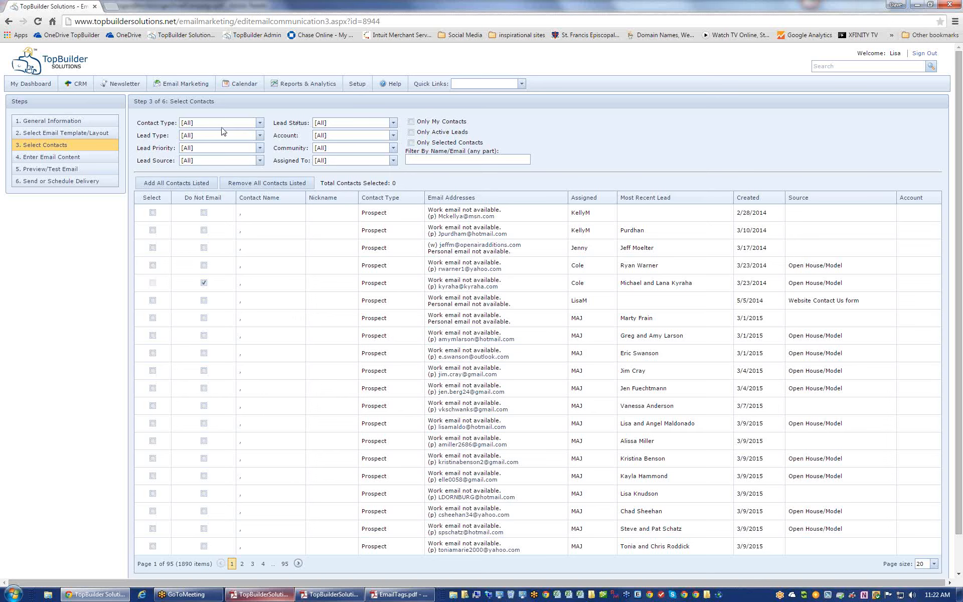
- Add all 325 Real Estate Agent contacts, then filter the list to Prospect (1548 items)
click(259, 126)
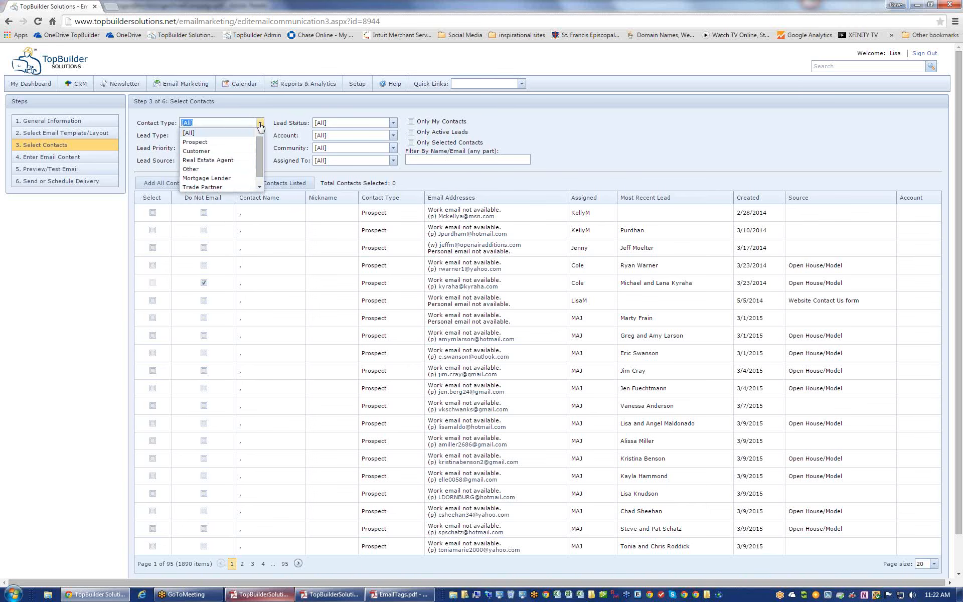
click(231, 162)
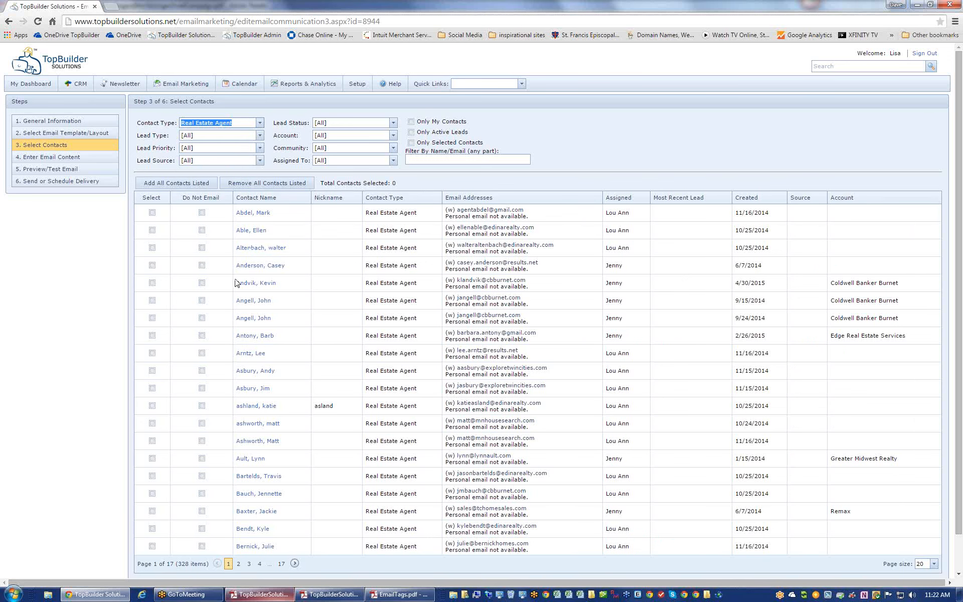
click(210, 184)
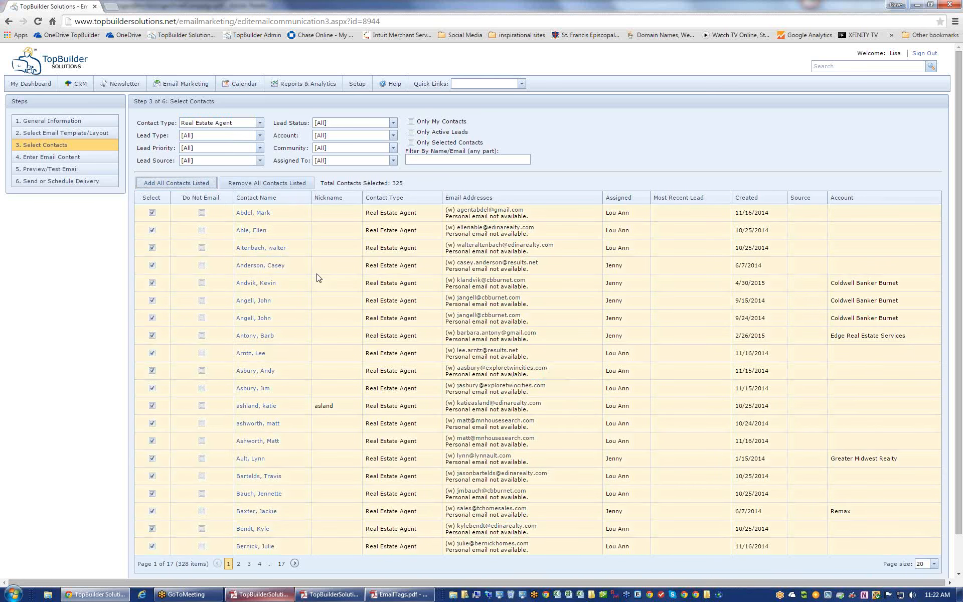
click(393, 182)
drag(394, 182, 337, 184)
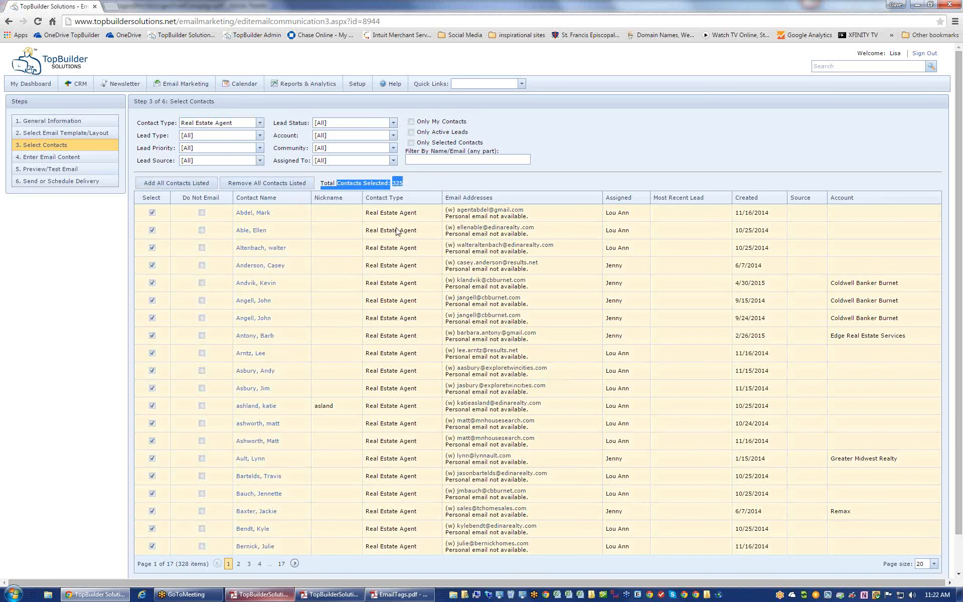
click(387, 247)
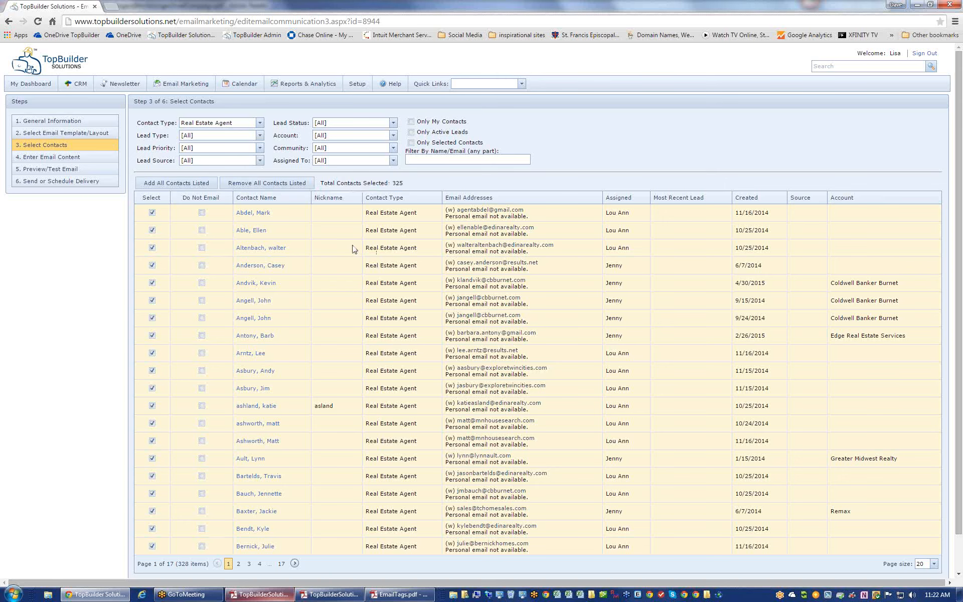
click(260, 124)
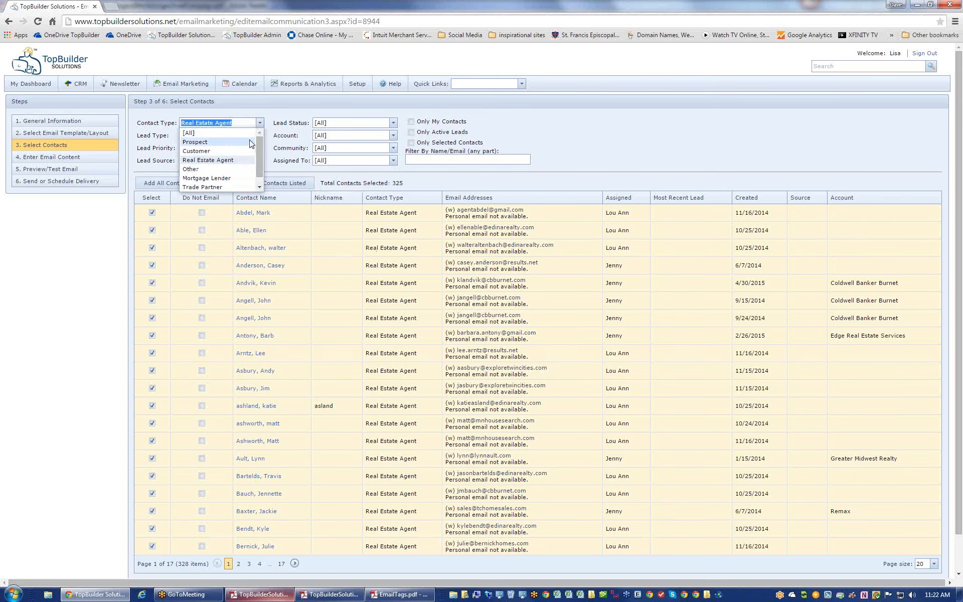
click(252, 142)
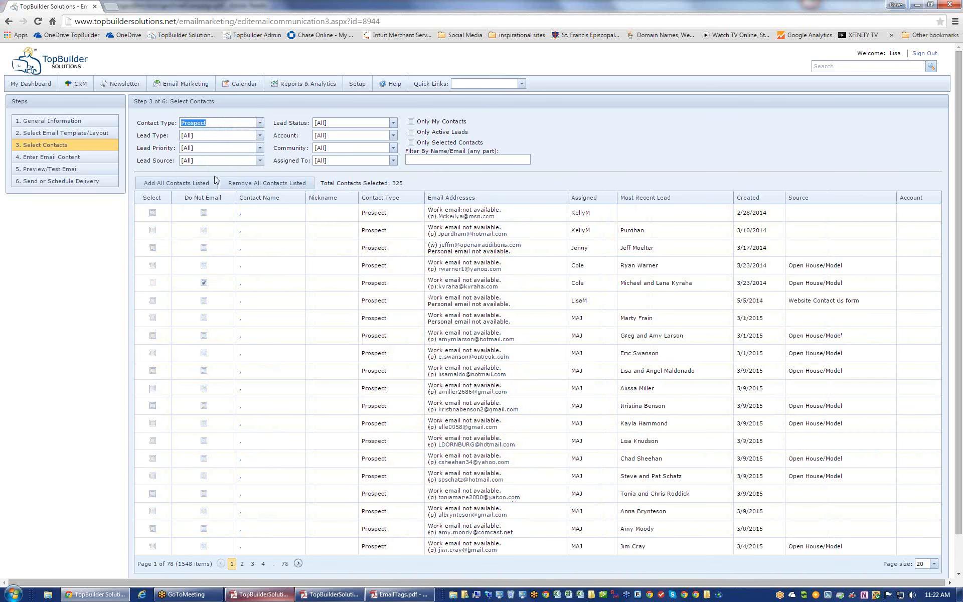
- Add only the 1152 active-lead Prospects, bringing the selected total to 1452
click(204, 185)
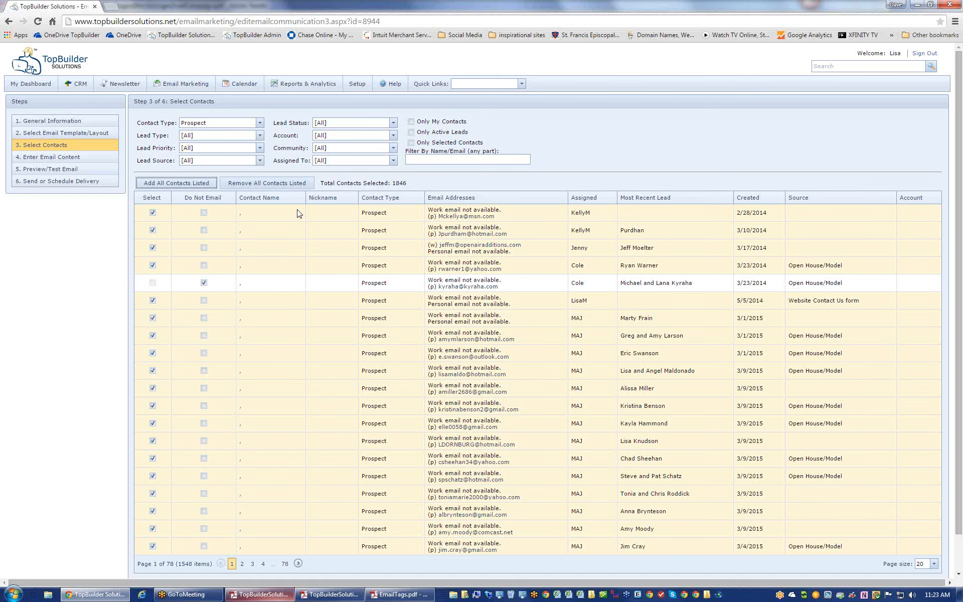
click(274, 185)
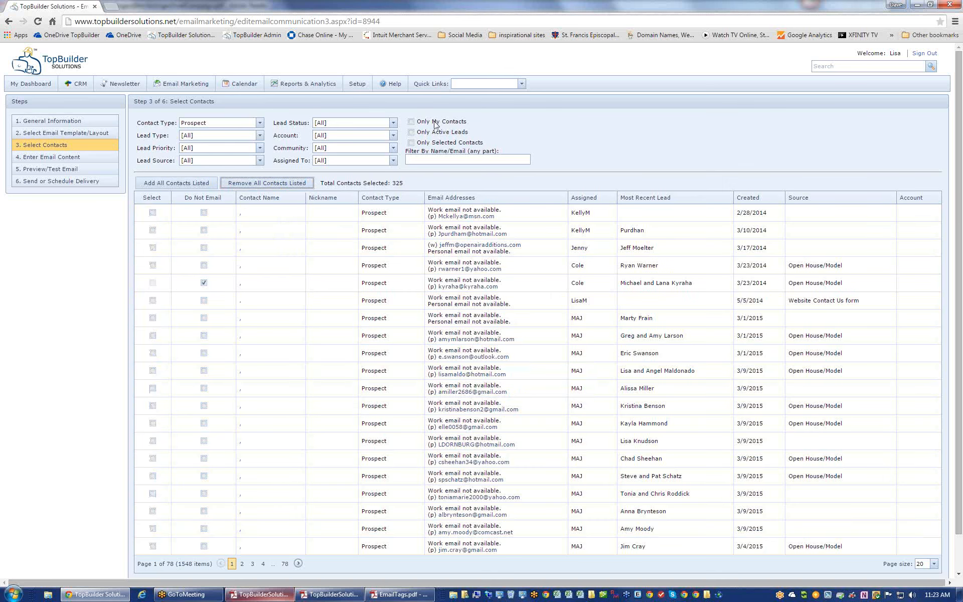
click(411, 133)
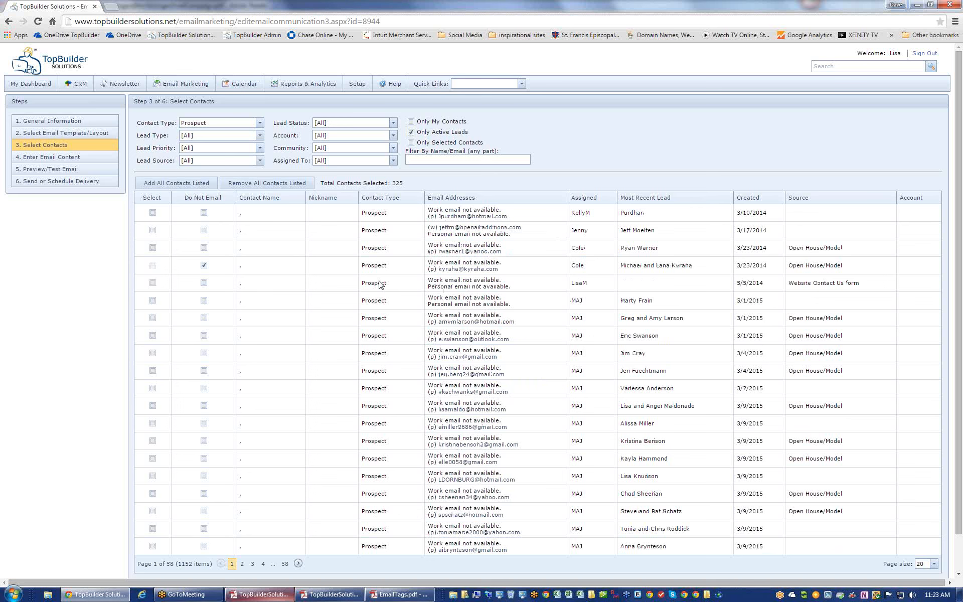
click(212, 184)
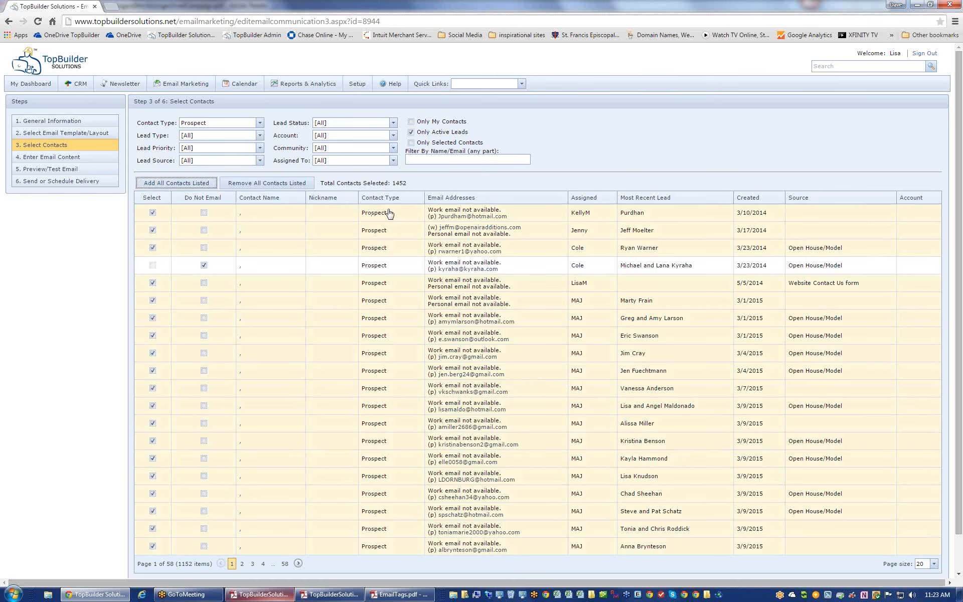
- Filter contacts by name 'knowles', advance to Step 4 Enter Email Content, and reopen the guide
click(423, 161)
text(knowles)
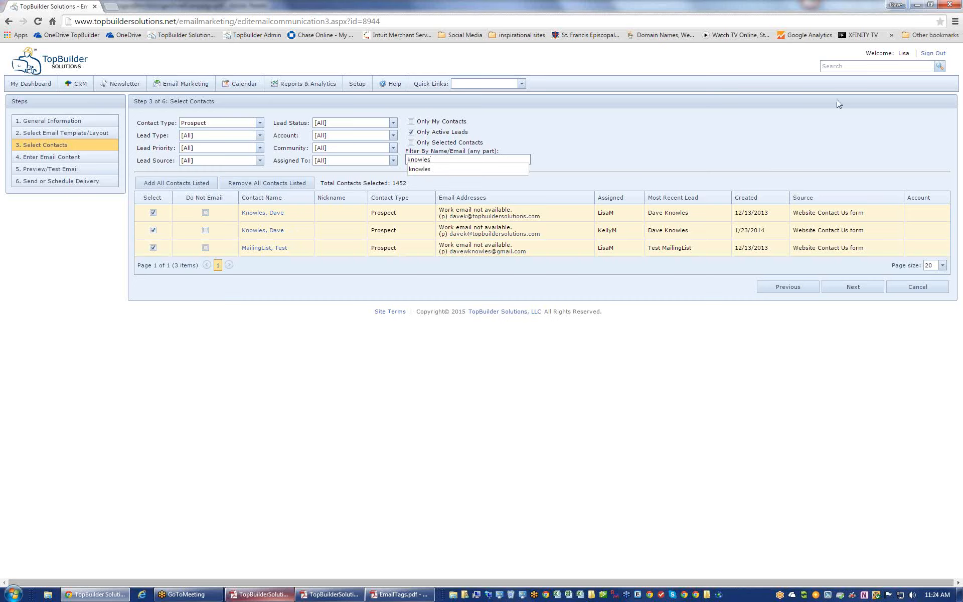
click(949, 23)
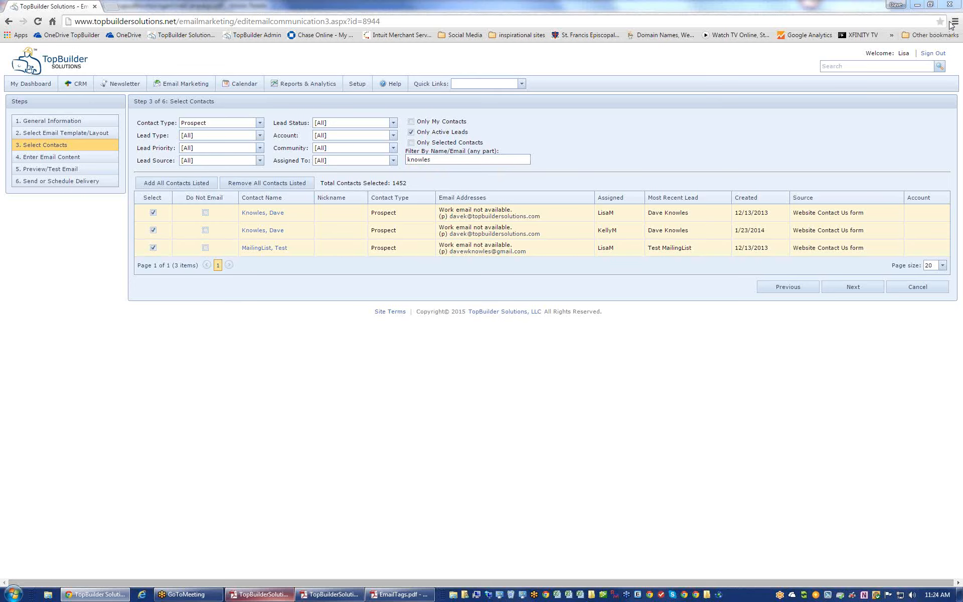
click(584, 268)
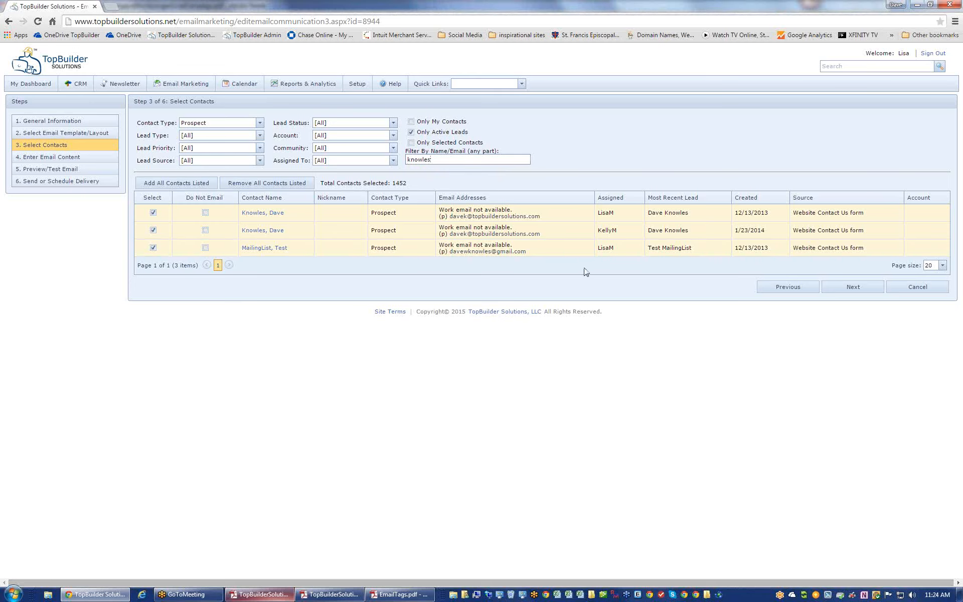
click(862, 288)
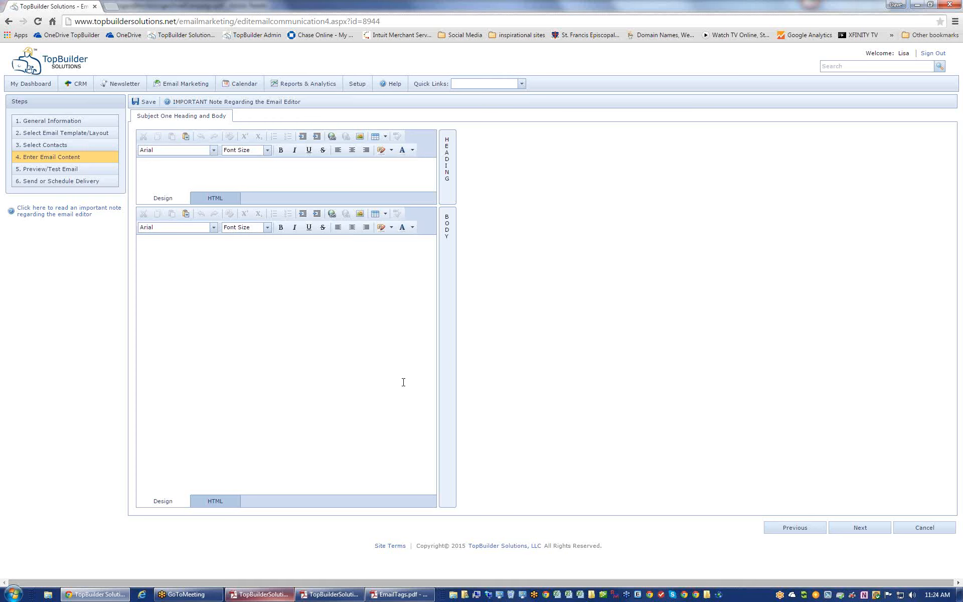
click(259, 594)
- Read the guide's Step 4 notes on default formatting and images, then click into the Body editor
scroll(420, 386, down, 11)
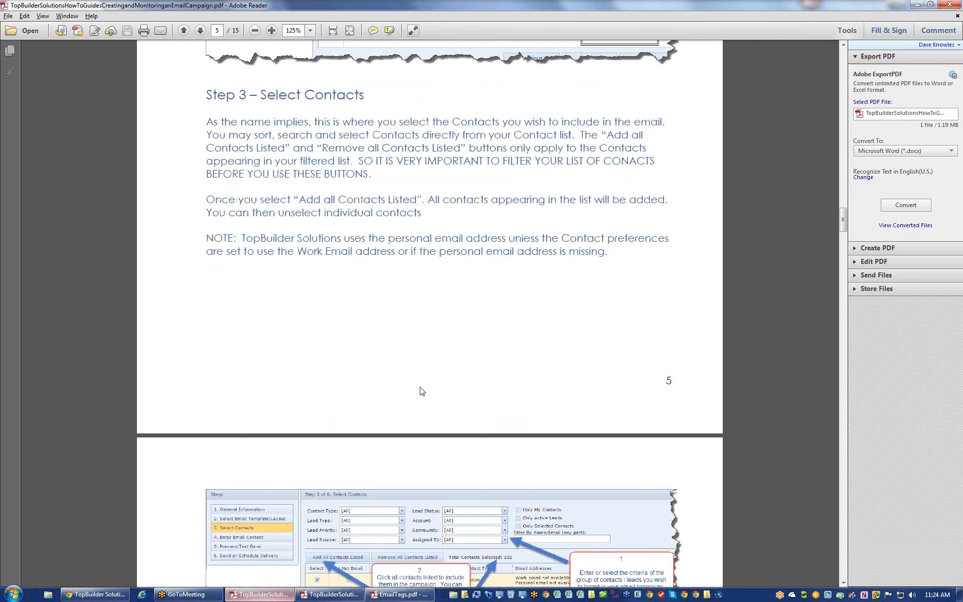
scroll(420, 386, down, 4)
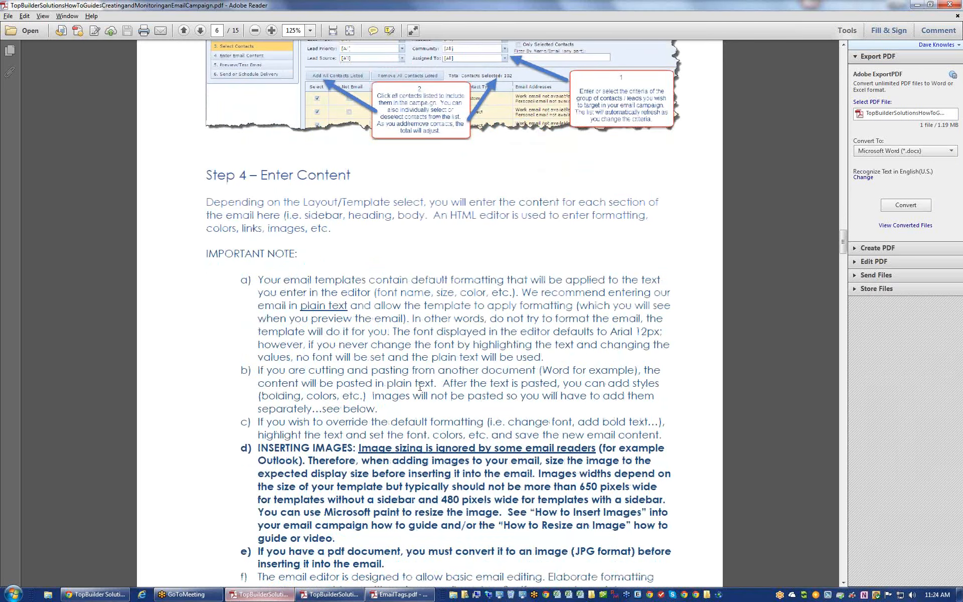
scroll(420, 387, down, 1)
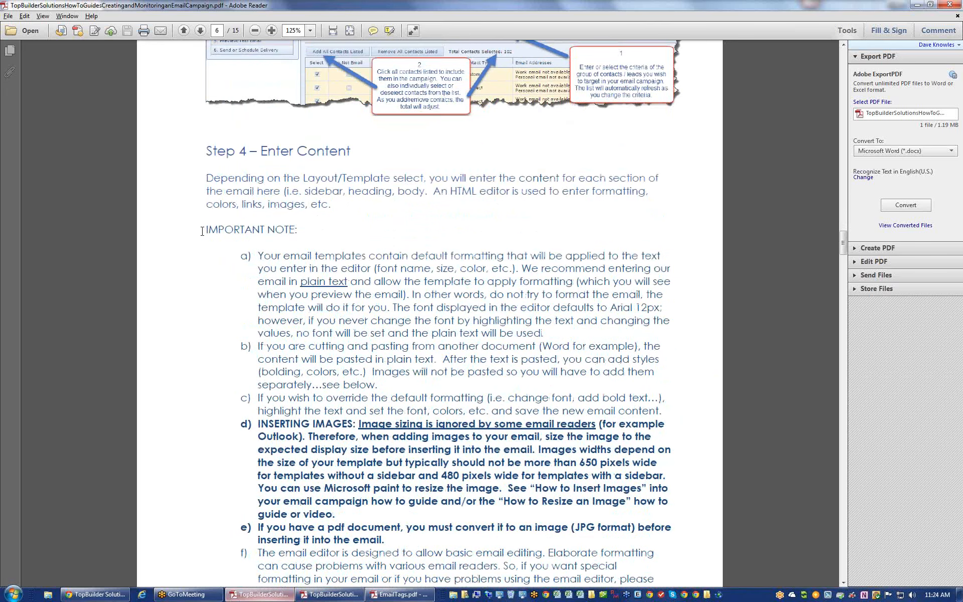
drag(202, 231, 298, 236)
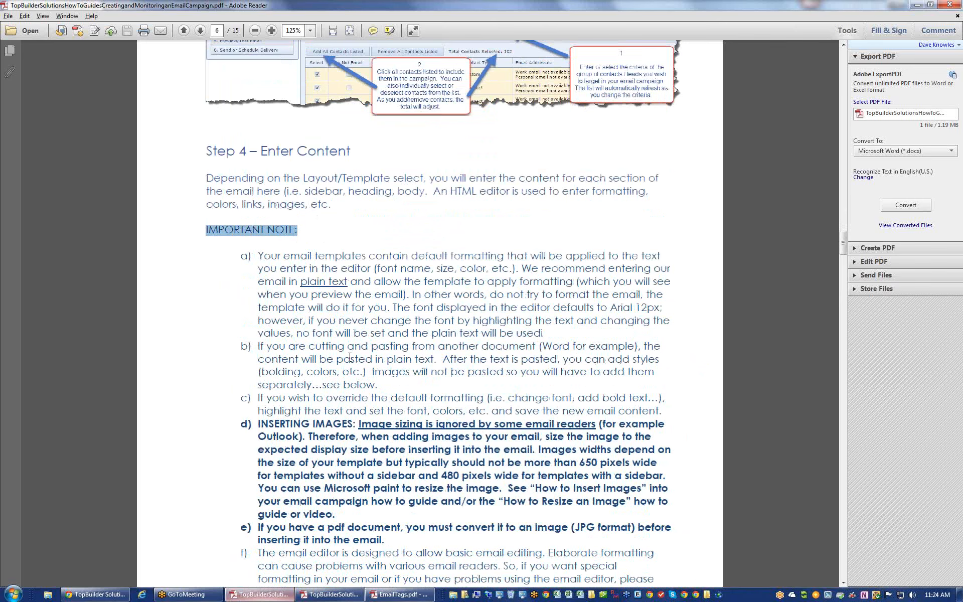
scroll(349, 356, down, 4)
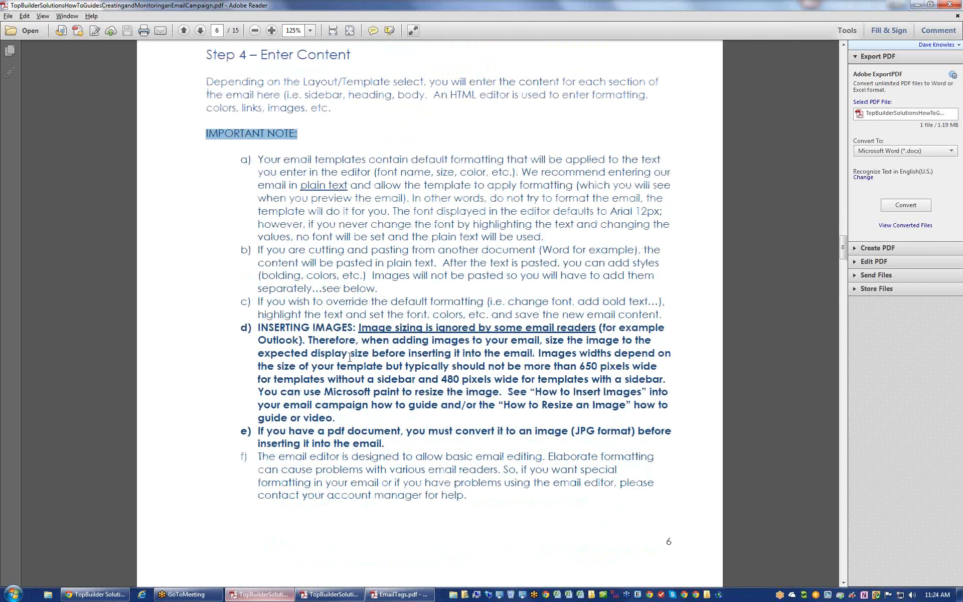
scroll(349, 357, up, 1)
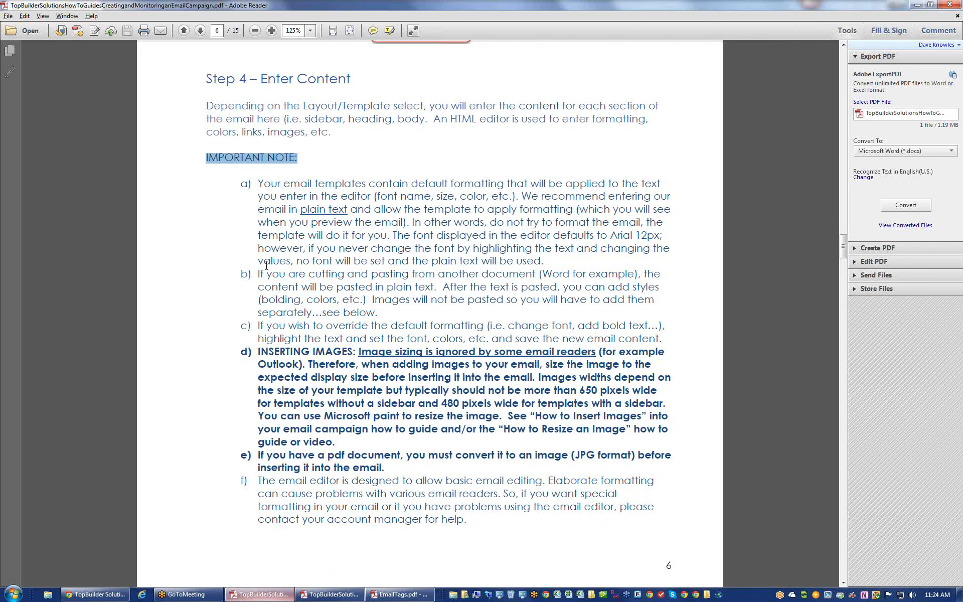
drag(254, 187, 348, 210)
drag(348, 210, 545, 258)
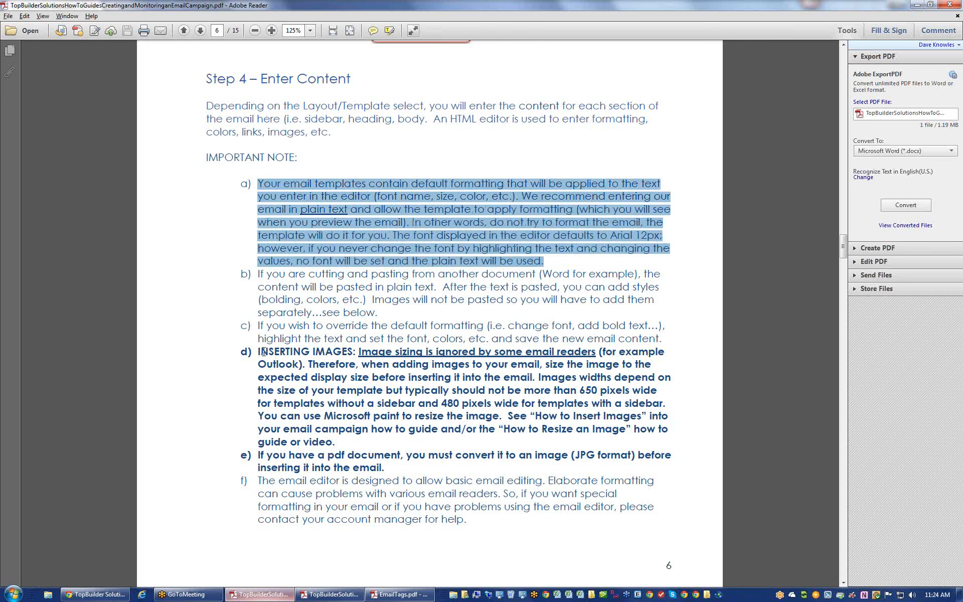
drag(262, 351, 401, 455)
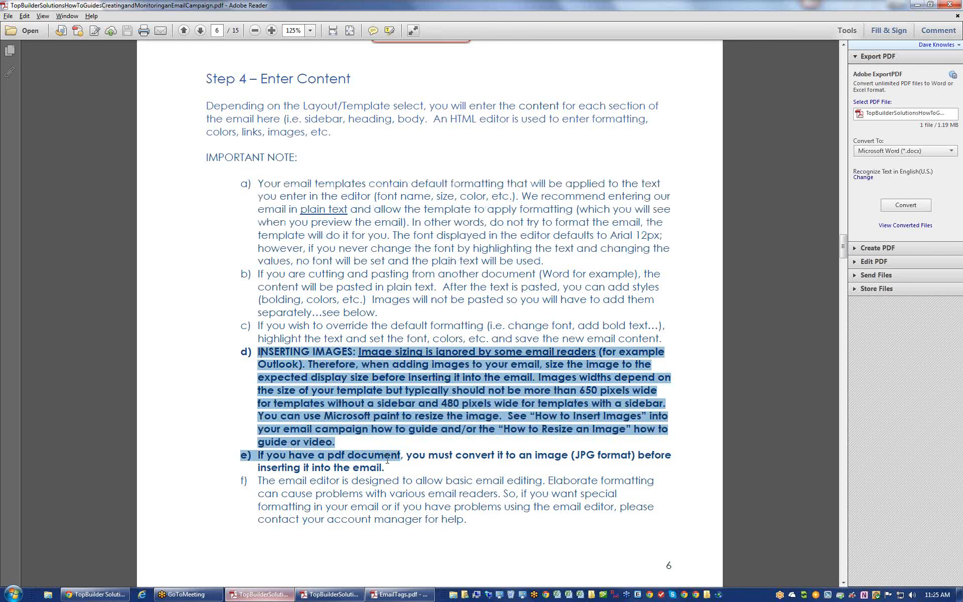
click(386, 389)
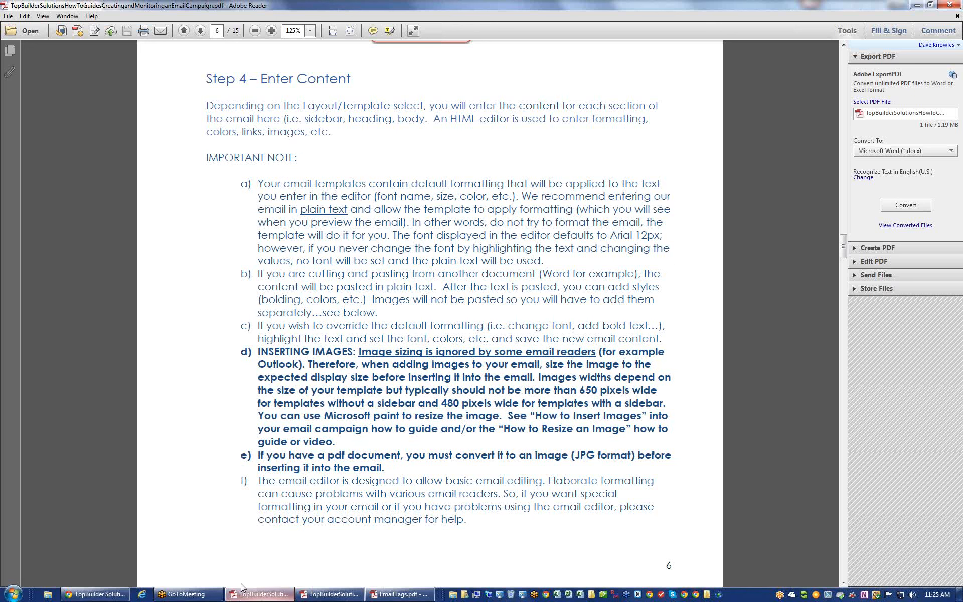
click(119, 597)
click(209, 333)
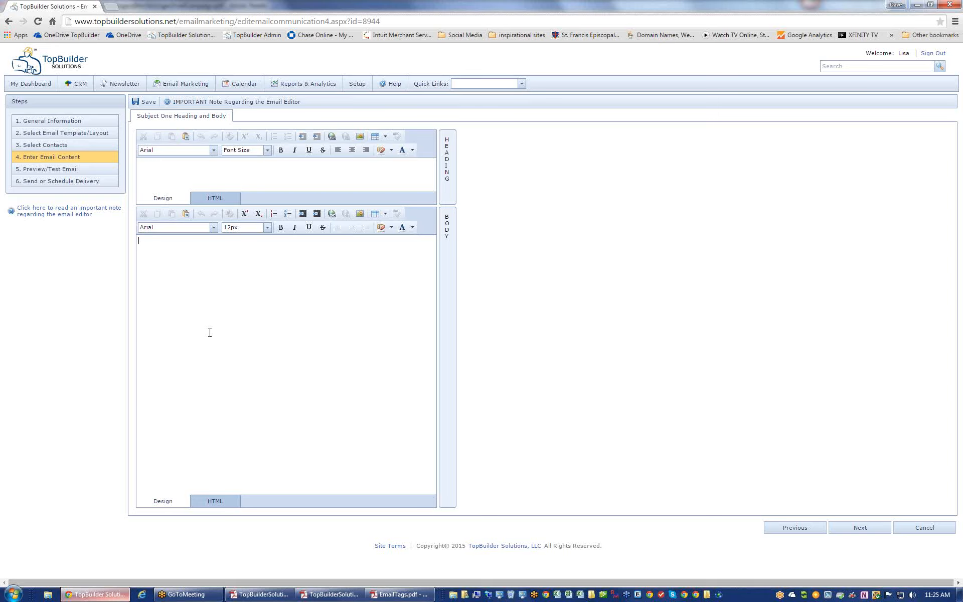
click(92, 141)
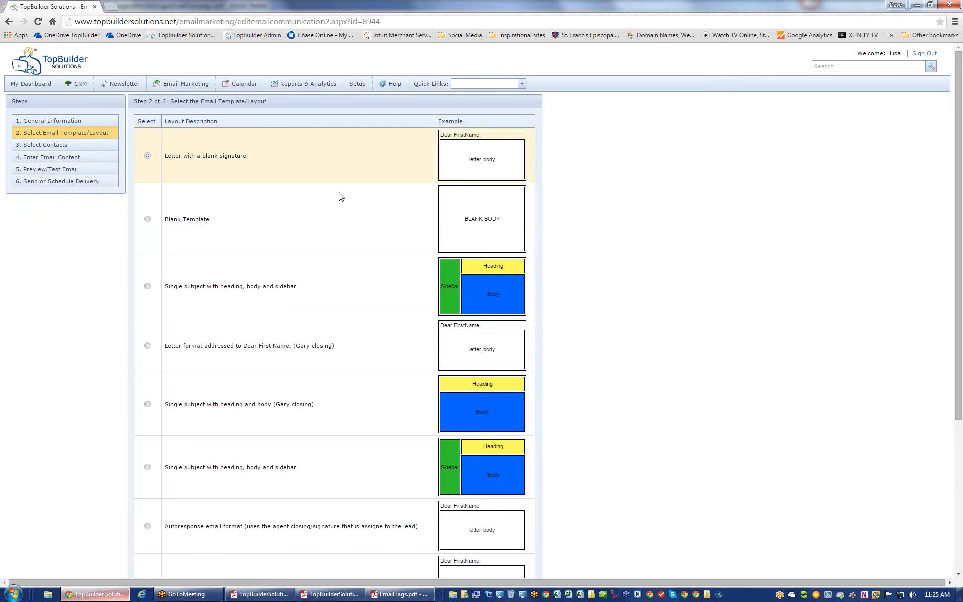
click(106, 169)
click(99, 157)
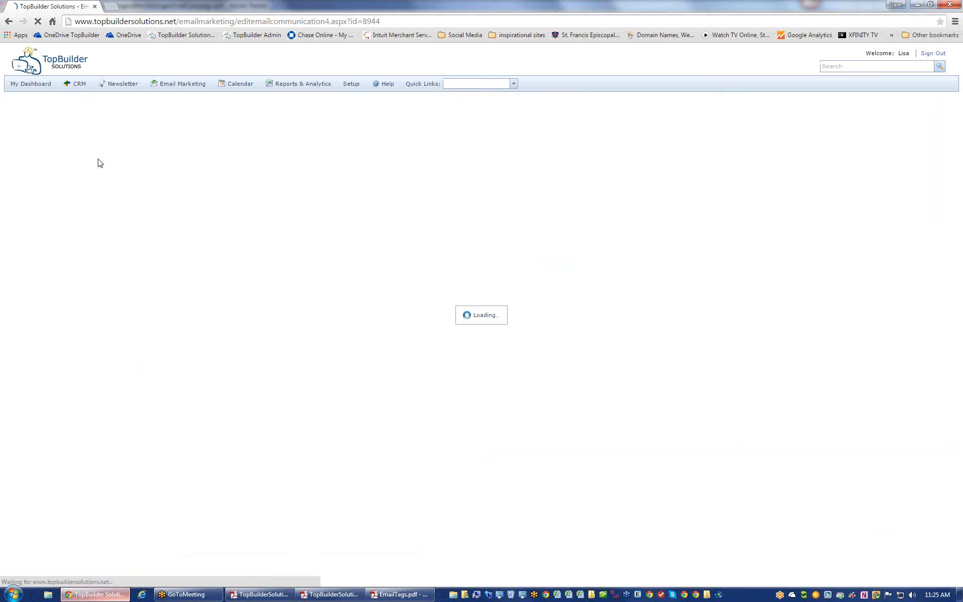
click(196, 277)
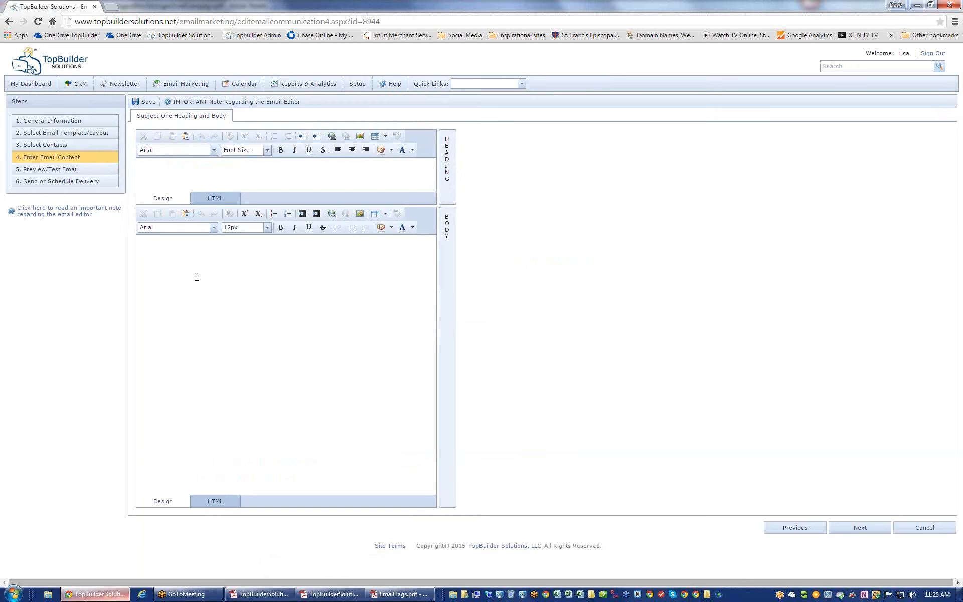
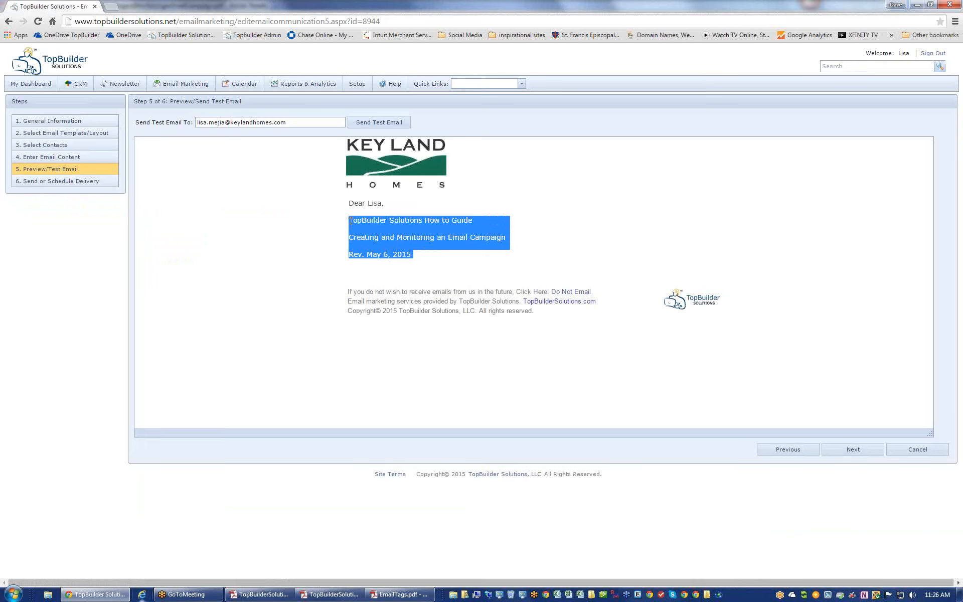
- Deselect the three title lines to review the preview's logo, greeting and guide titles
click(387, 284)
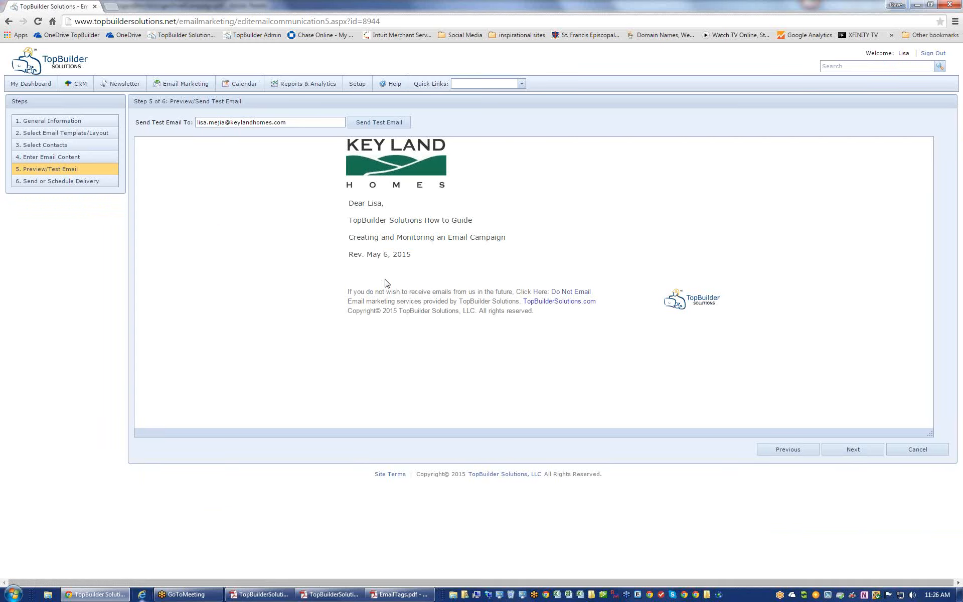
- Make the first body line, TopBuilder Solutions How to Guide, larger, bold and navy
click(47, 158)
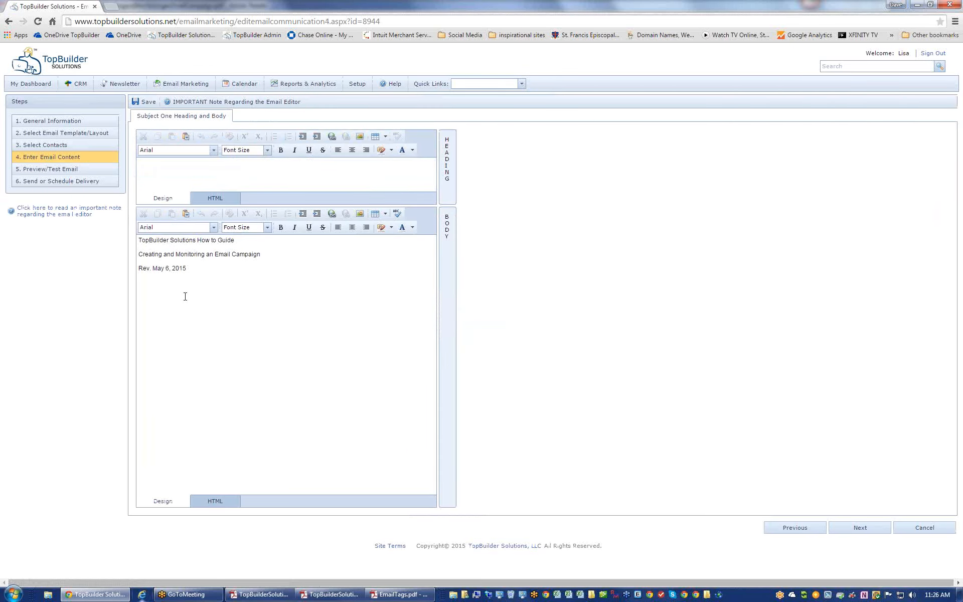
drag(235, 241, 136, 241)
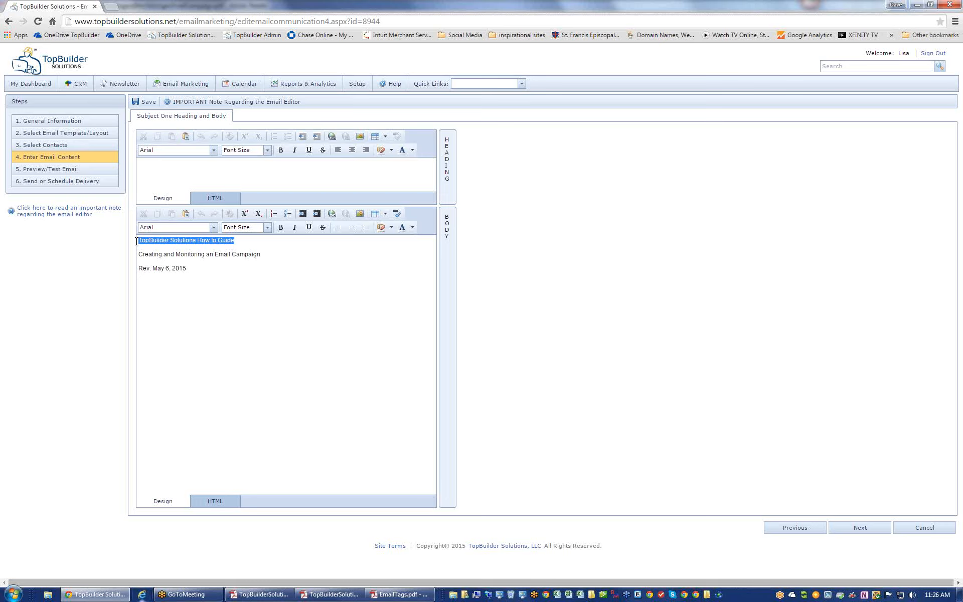
click(267, 227)
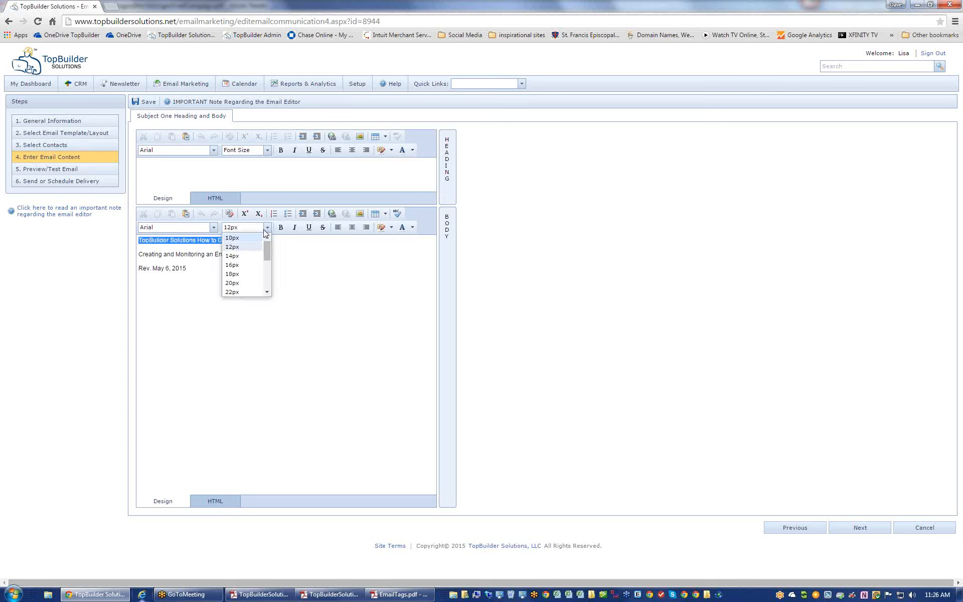
click(247, 270)
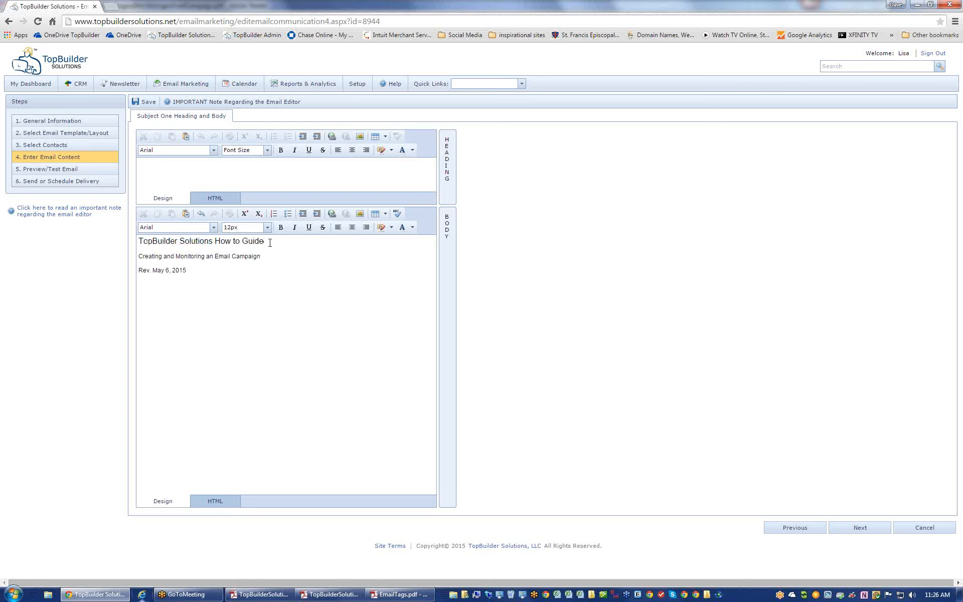
drag(270, 243, 135, 244)
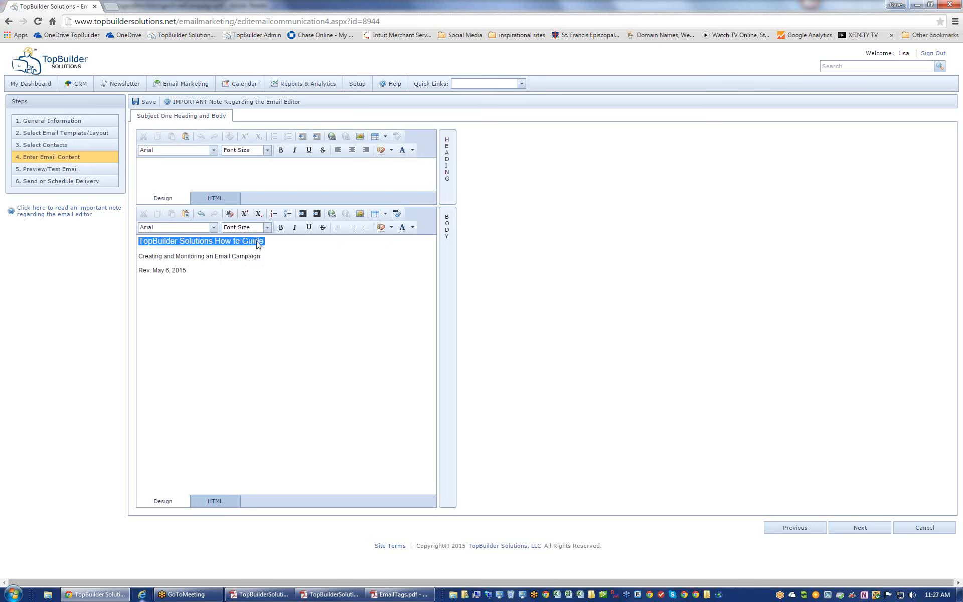
click(281, 227)
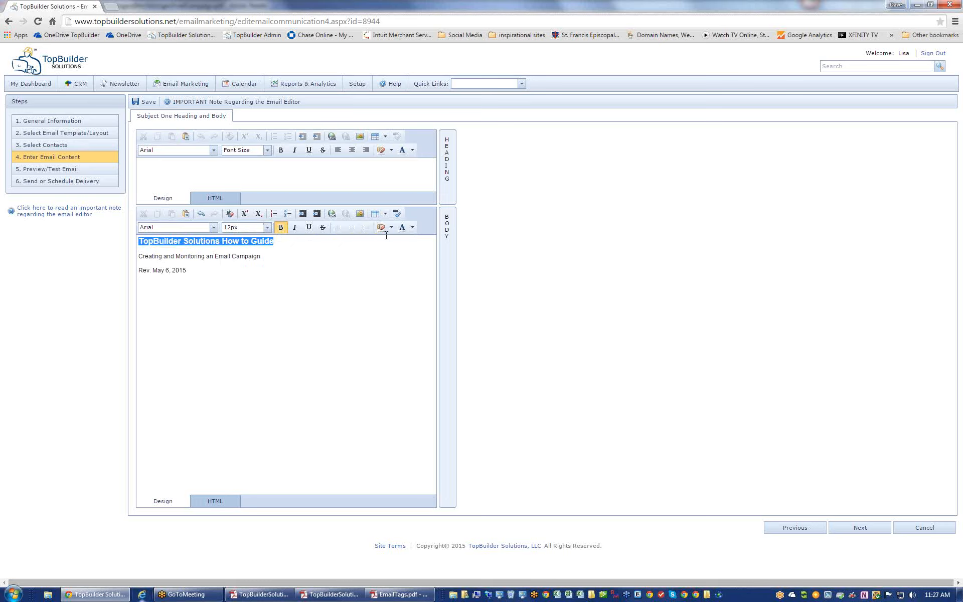
click(412, 227)
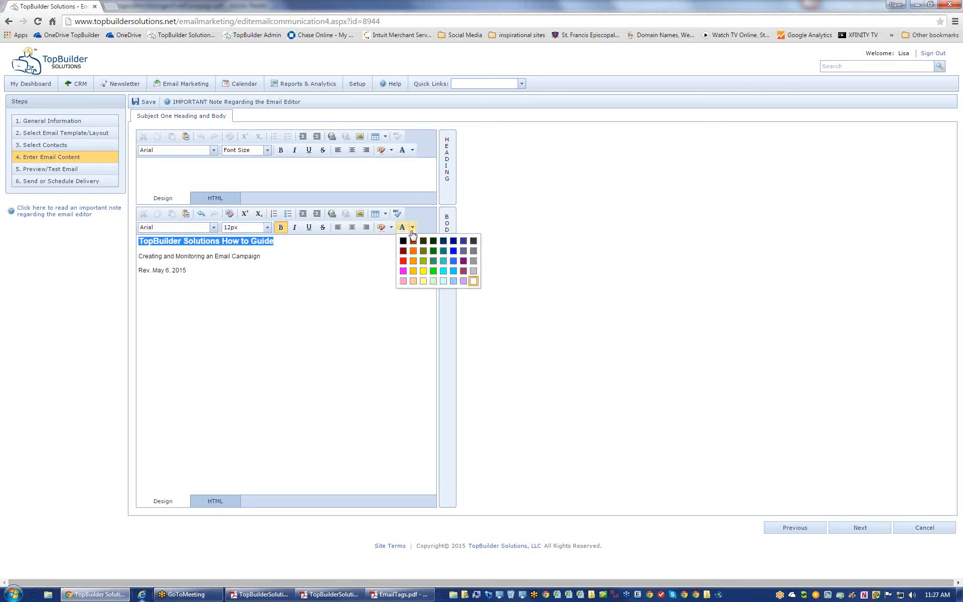
click(453, 242)
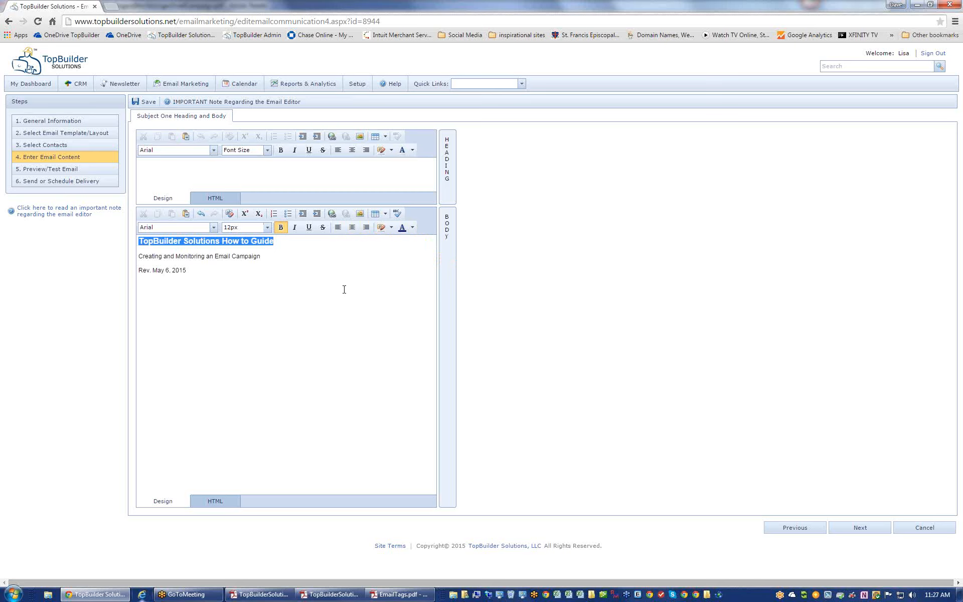
- Preview the reformatted email, then return to the editor and select all three body lines
click(81, 172)
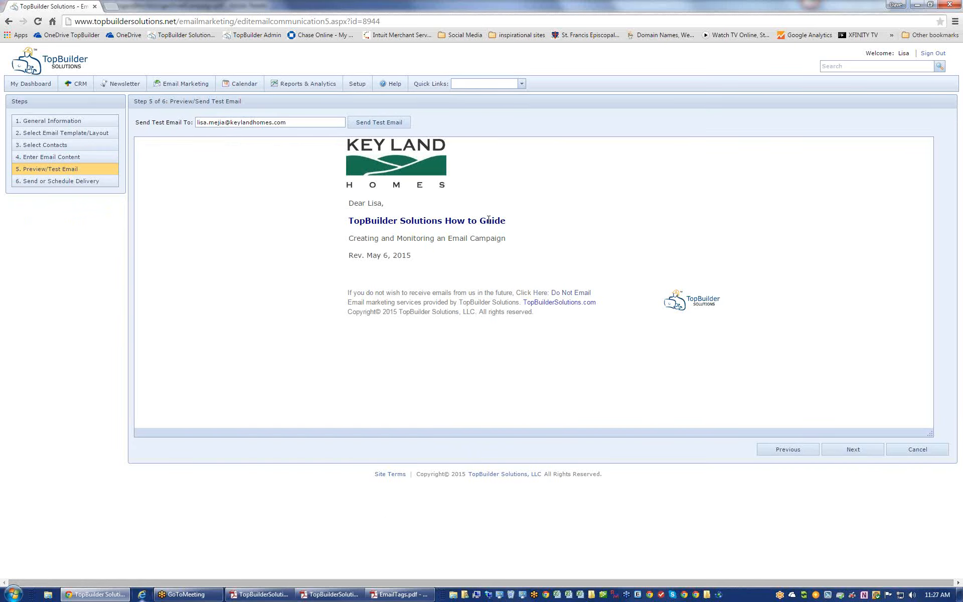
click(101, 157)
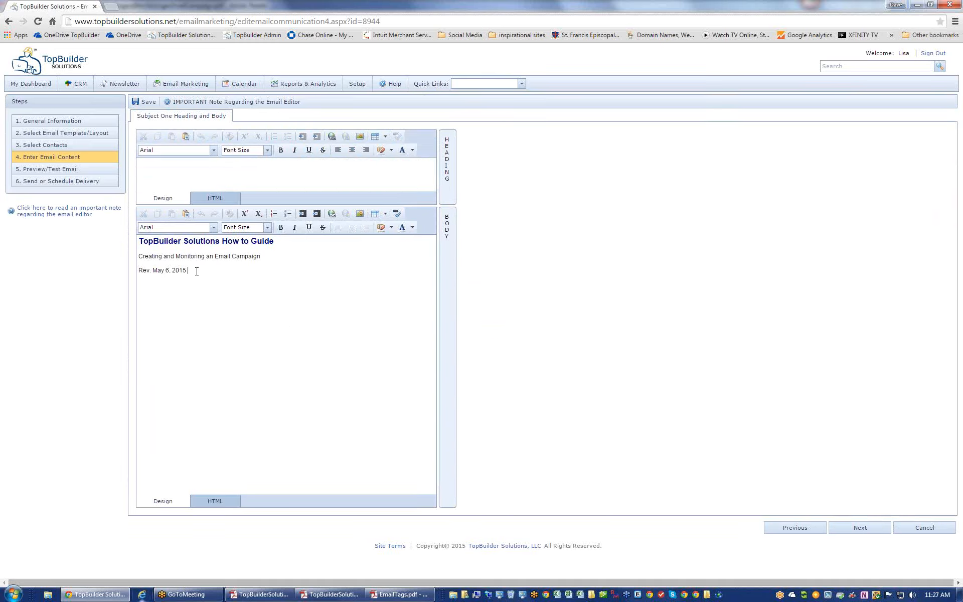
drag(187, 271, 137, 242)
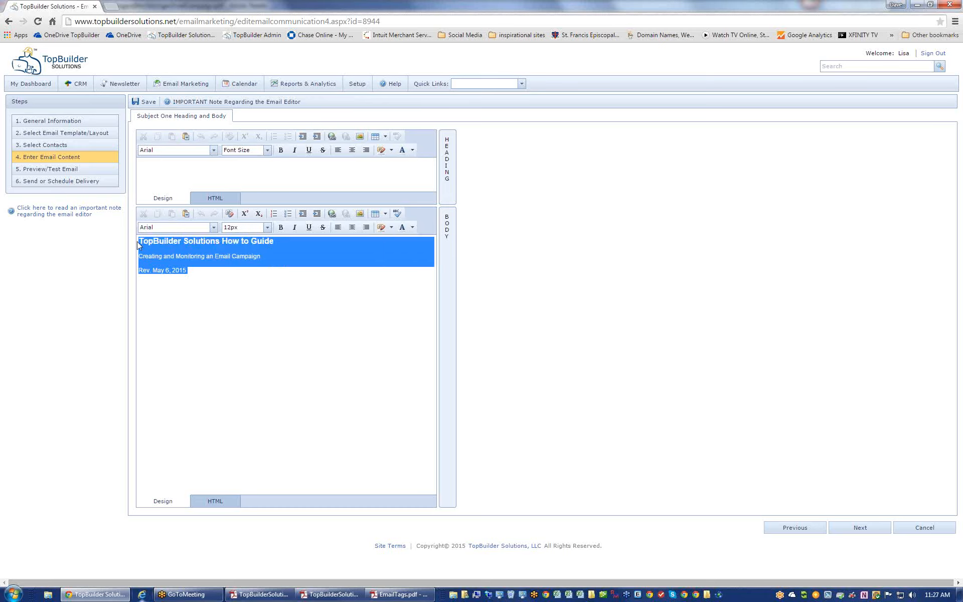
- Replace the body text with the characters invite image from D:\Transfer_Files
key(Delete)
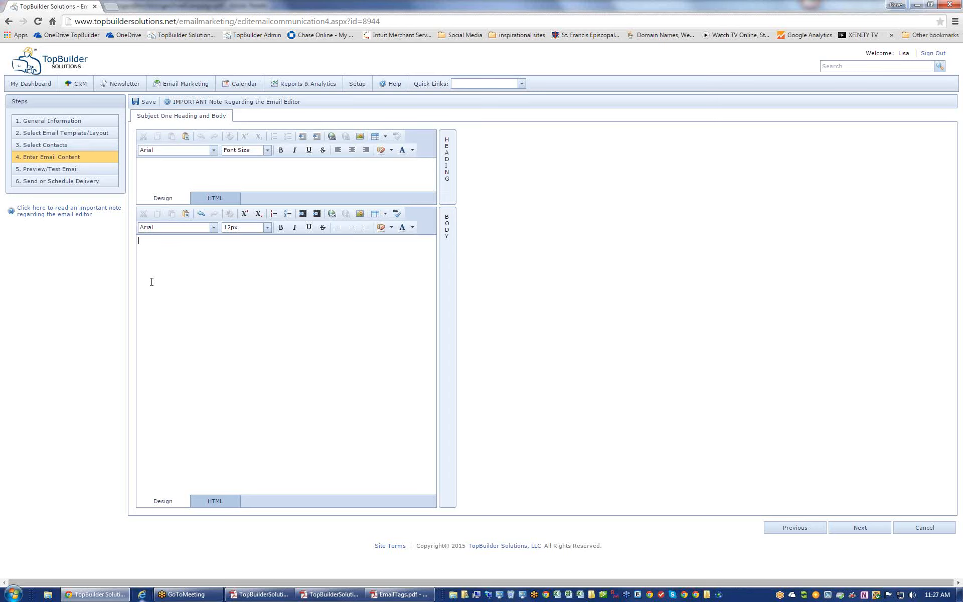
click(360, 214)
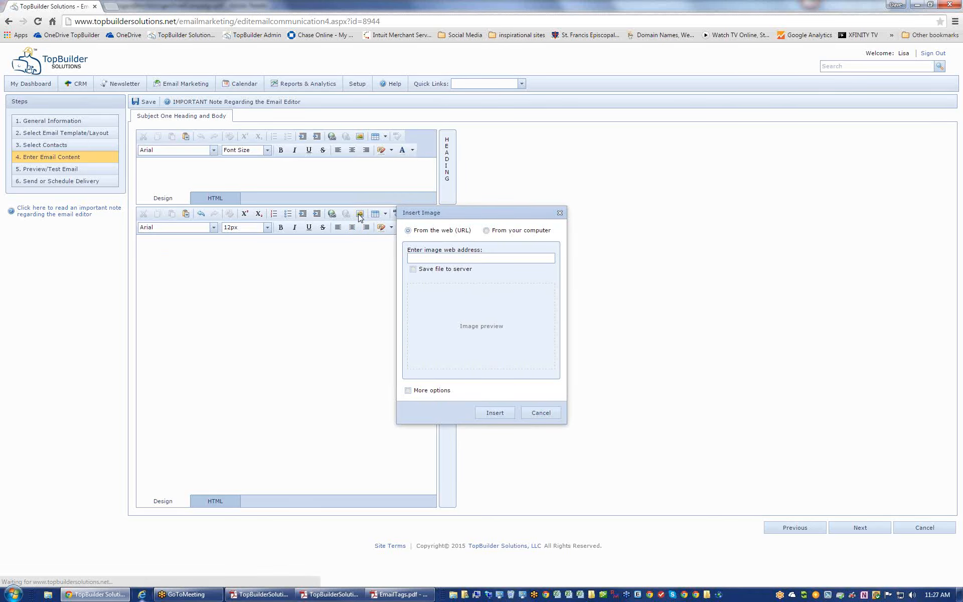
click(498, 233)
click(527, 262)
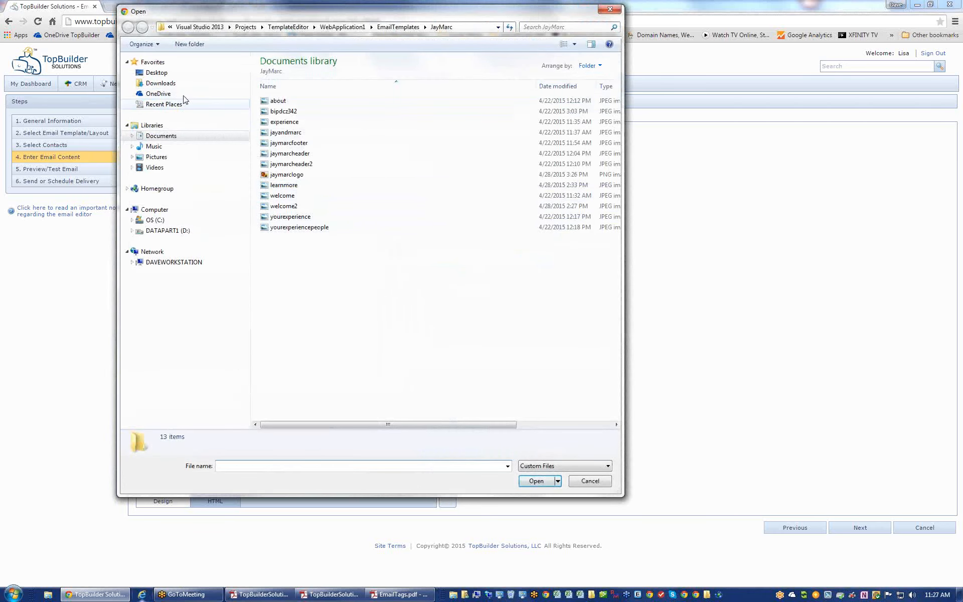
click(168, 231)
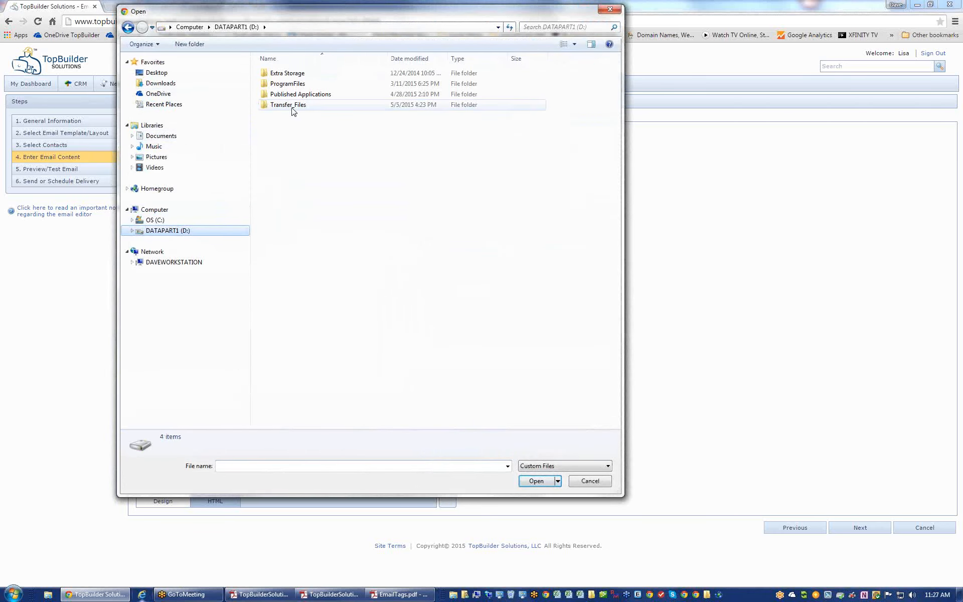
double_click(292, 106)
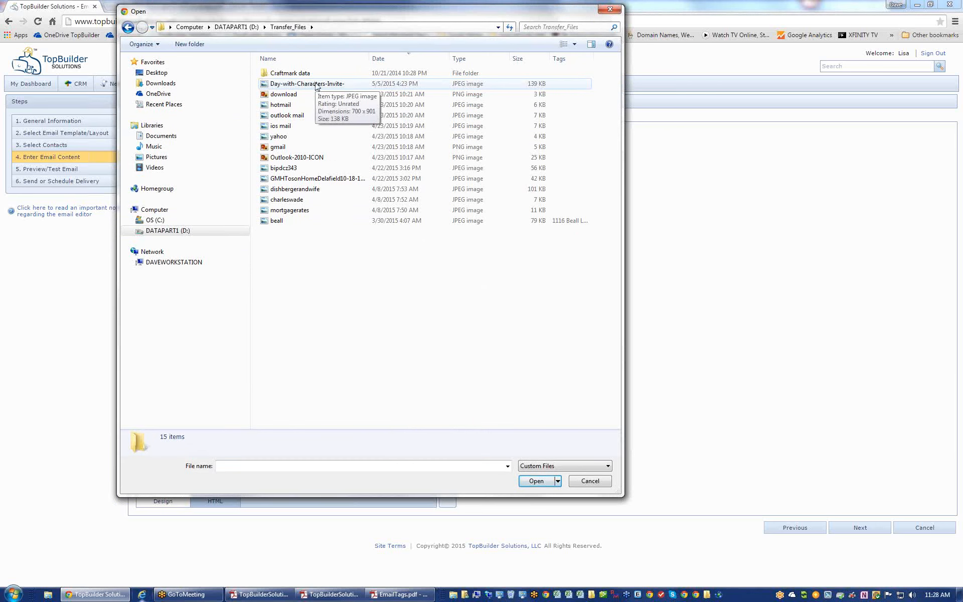
click(317, 86)
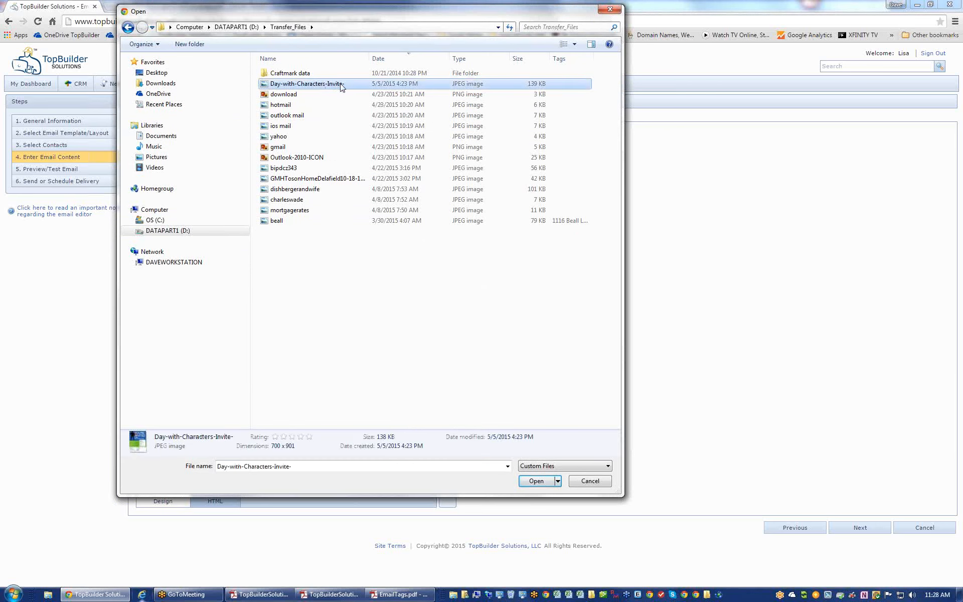
click(341, 85)
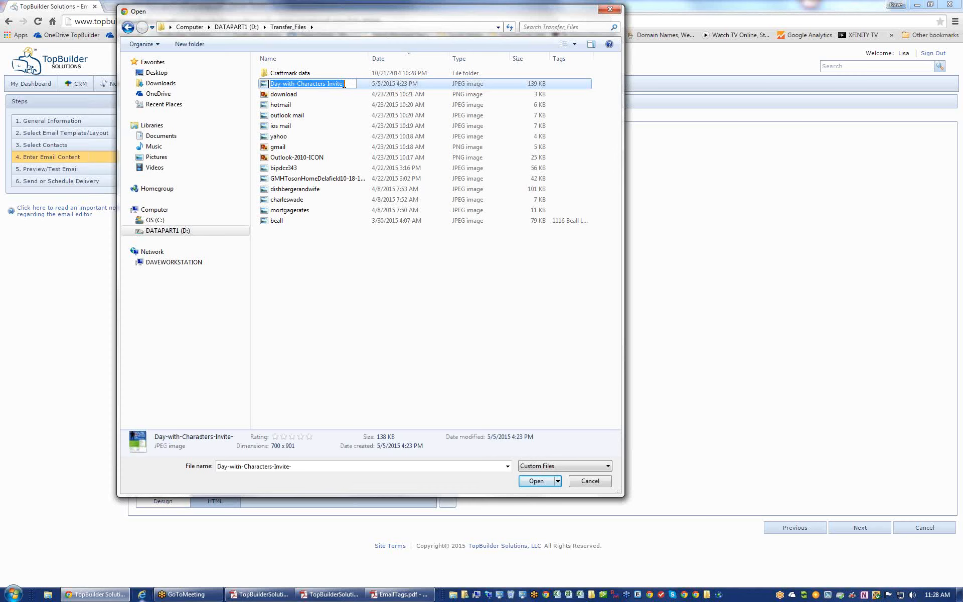
click(292, 94)
double_click(295, 85)
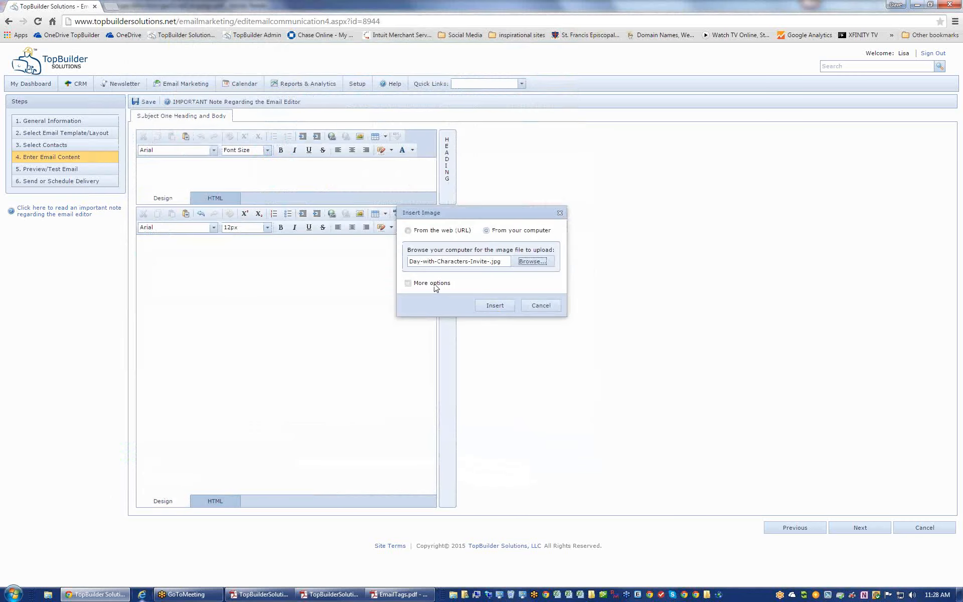
click(490, 305)
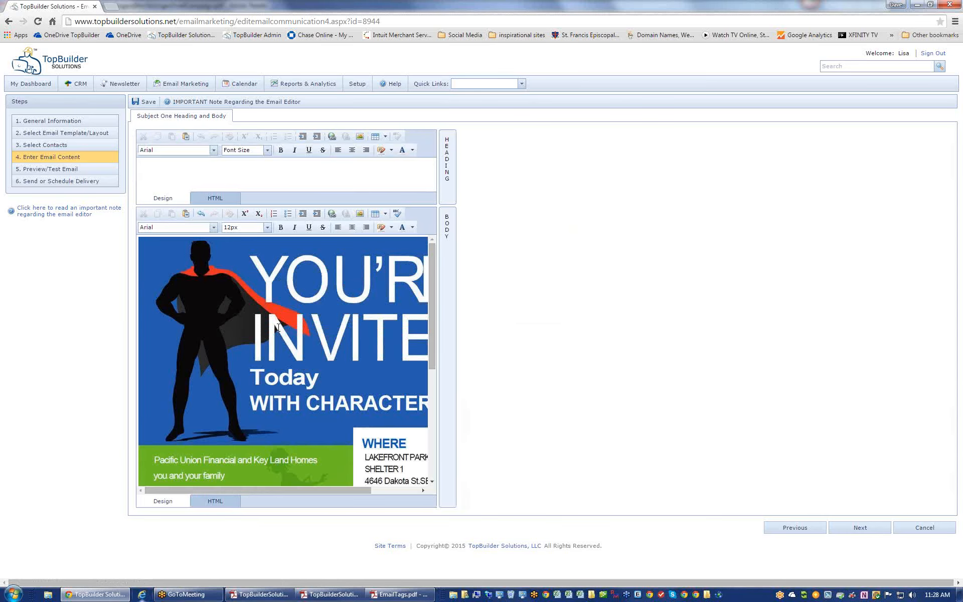
- Centre the You're Invited image in the body and continue to the preview step
key(ctrl+a)
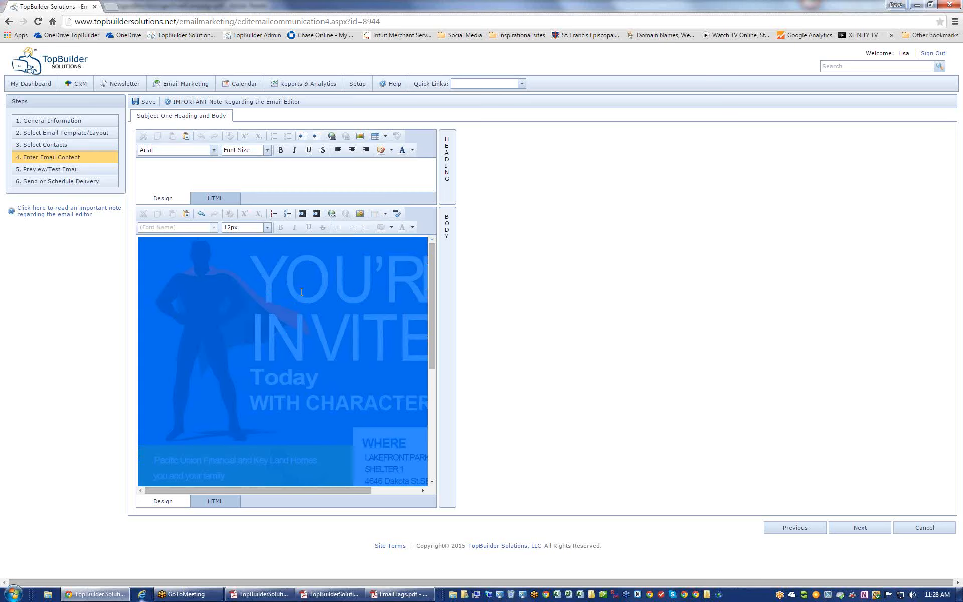
click(352, 229)
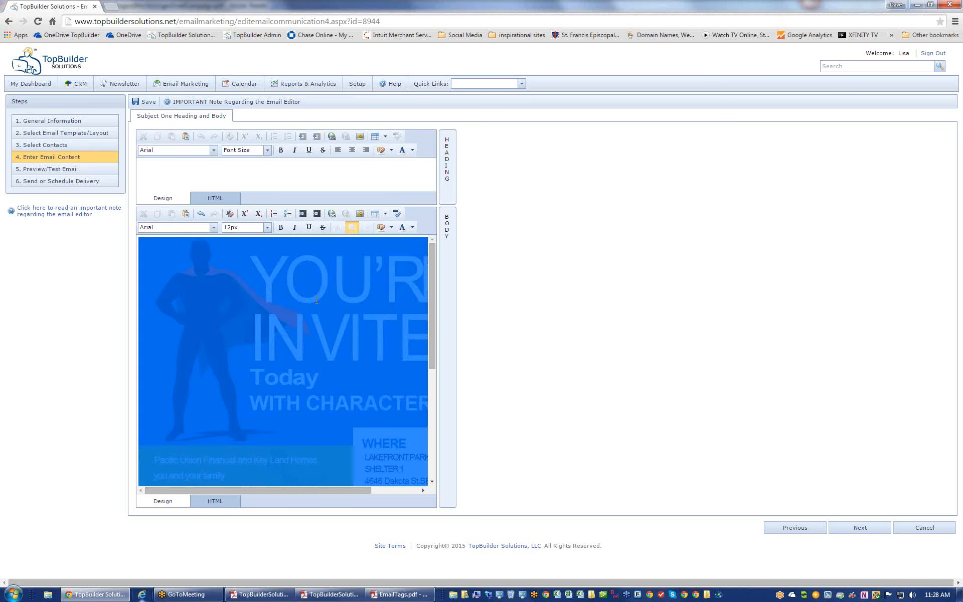
click(314, 306)
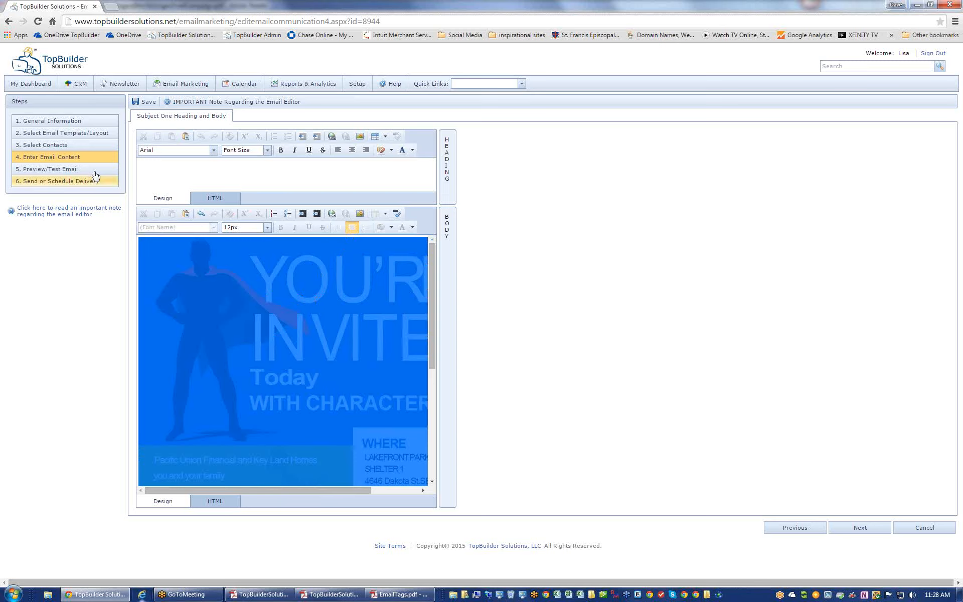
click(857, 530)
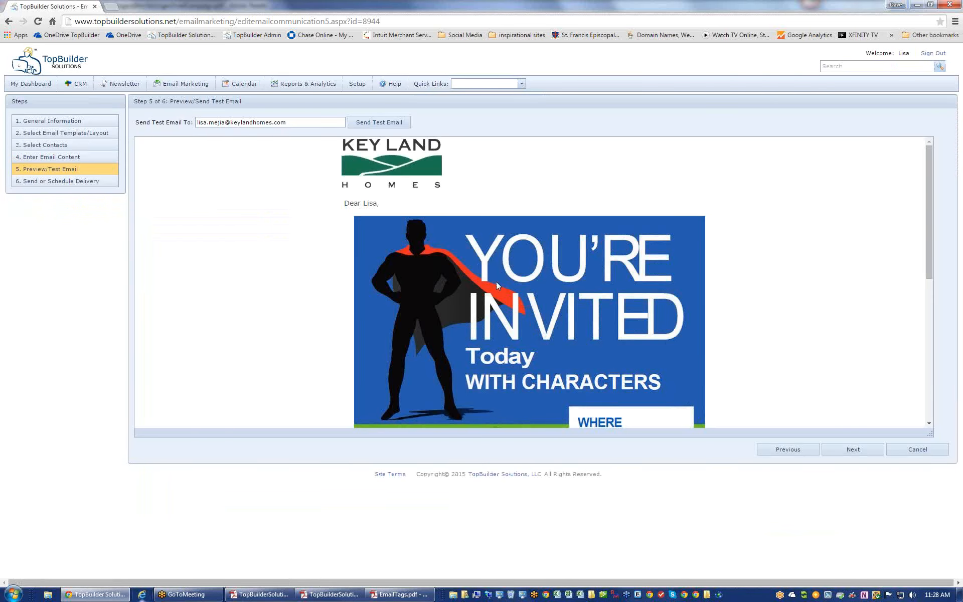
- Review the invitation preview and its personalised greeting, then move to step 6 delivery
drag(926, 211, 720, 169)
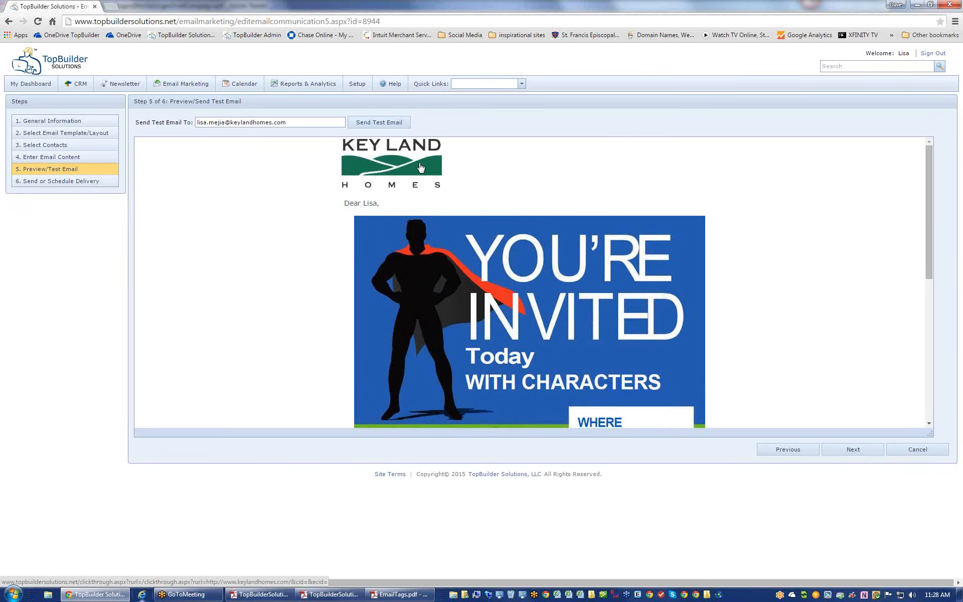
drag(343, 203, 380, 204)
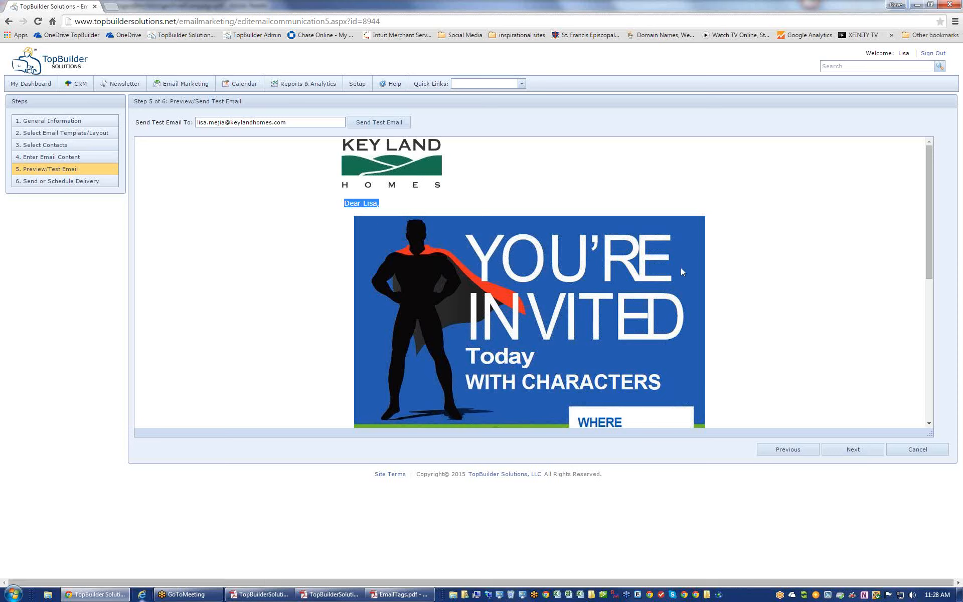
drag(929, 212, 928, 354)
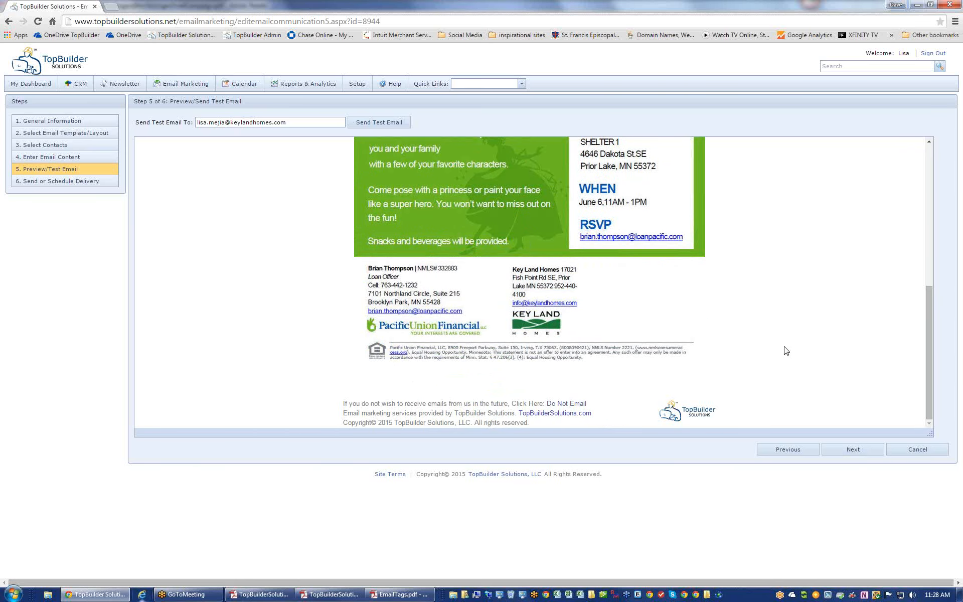
drag(932, 375, 918, 208)
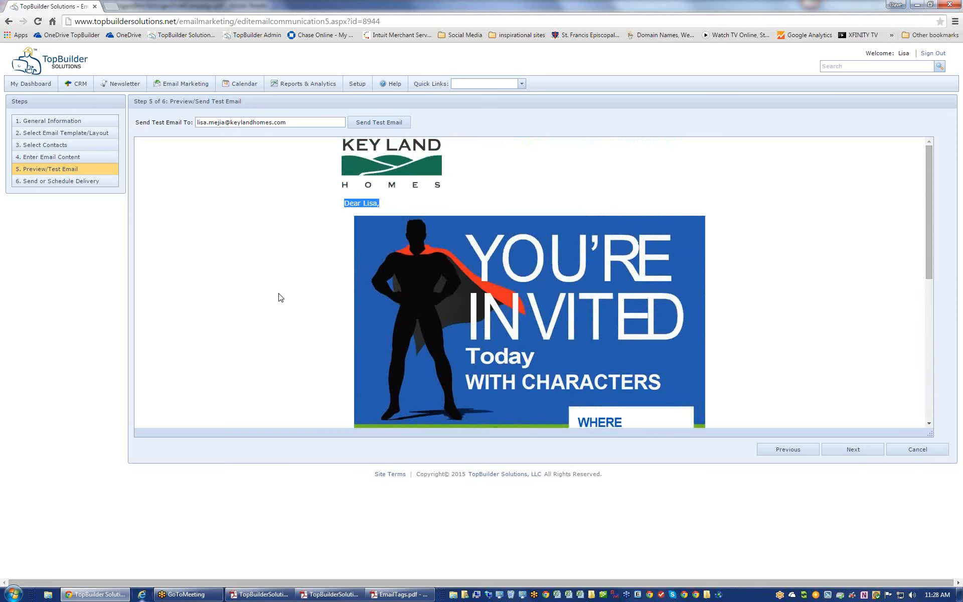
click(71, 191)
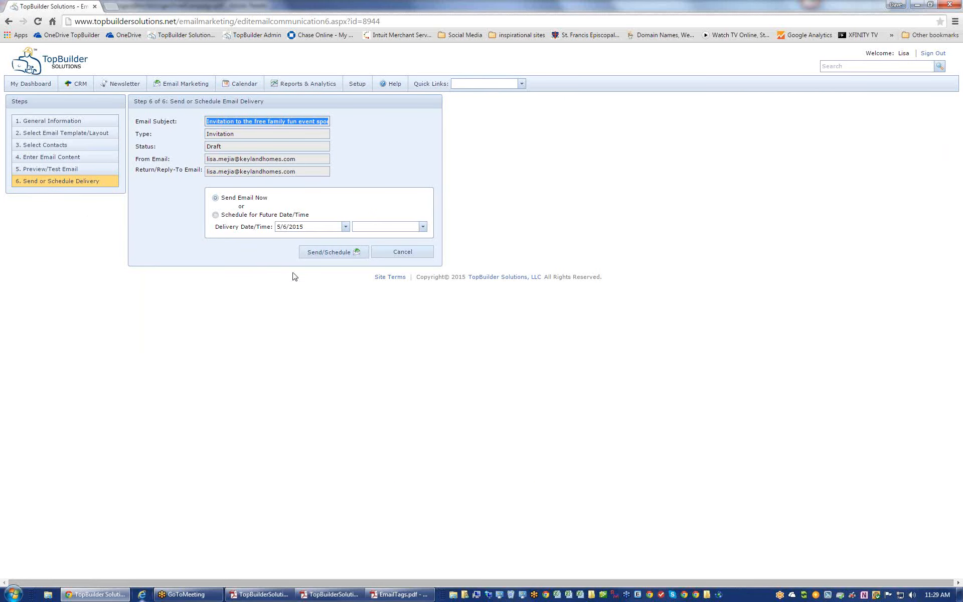
- Pick Schedule for Future Date/Time keeping 5/6/2015, then cancel back to the campaign list
click(215, 216)
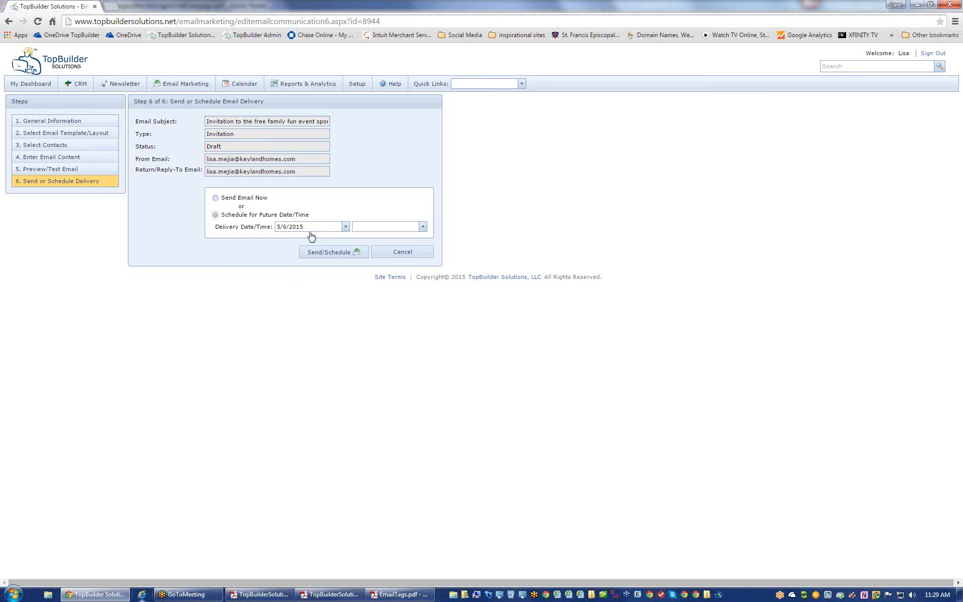
click(345, 226)
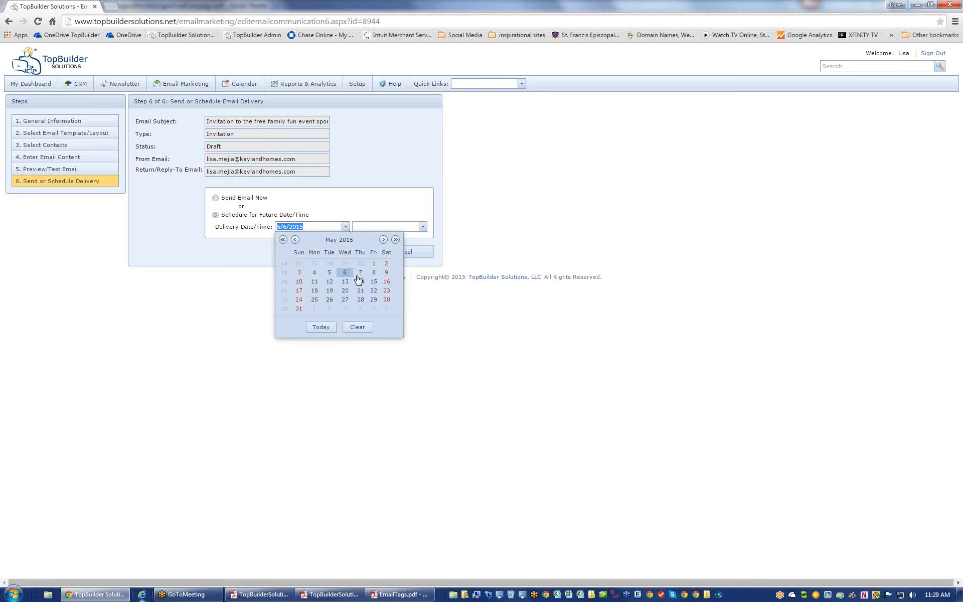
click(233, 261)
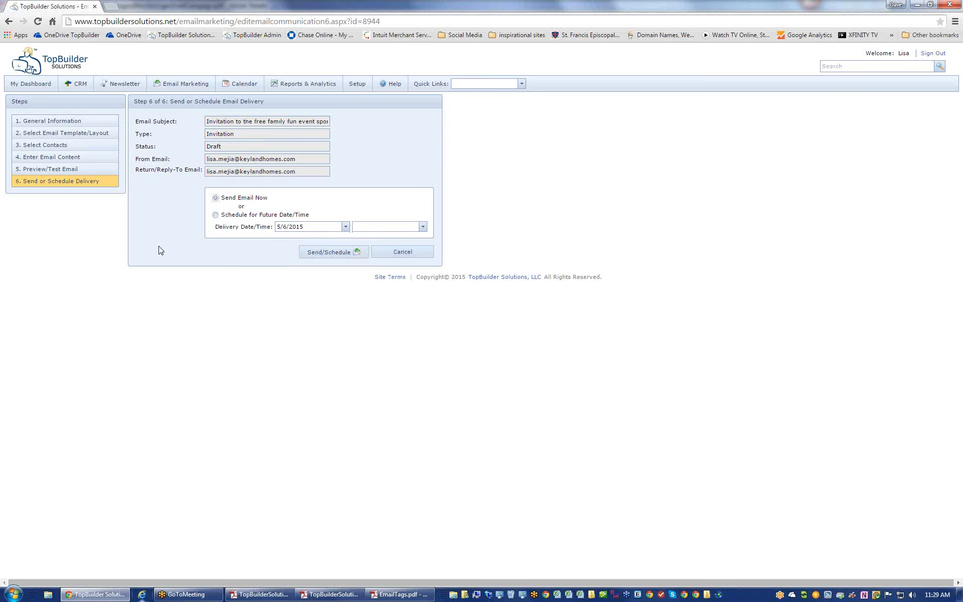
click(403, 252)
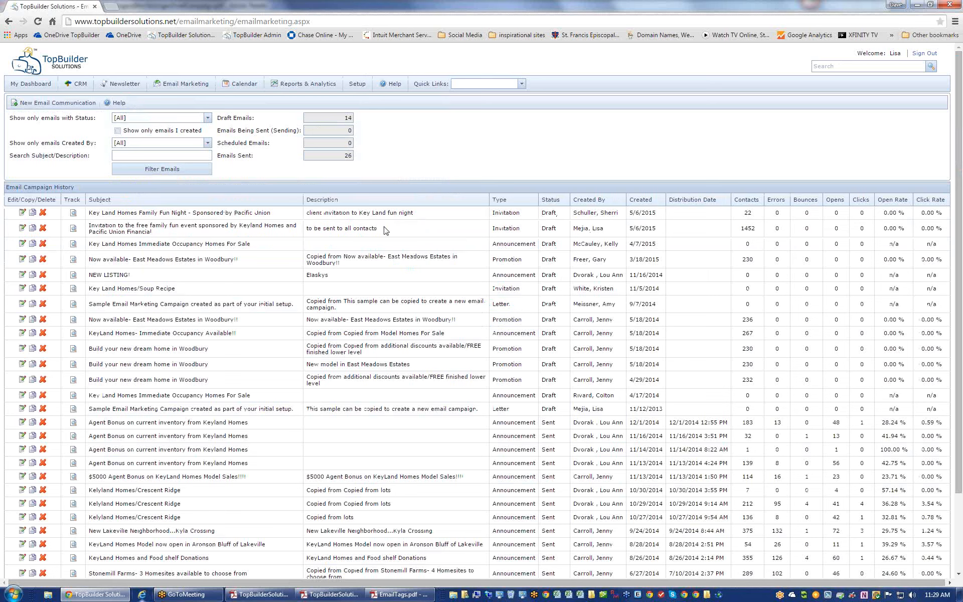
- Filter the campaign history to Draft status and only emails I created
drag(412, 237, 92, 227)
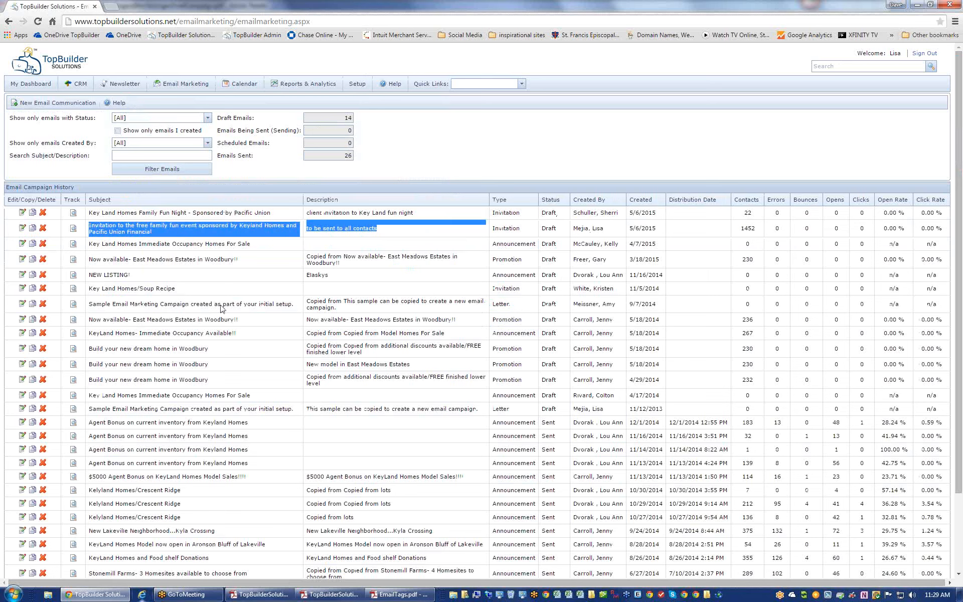
click(584, 237)
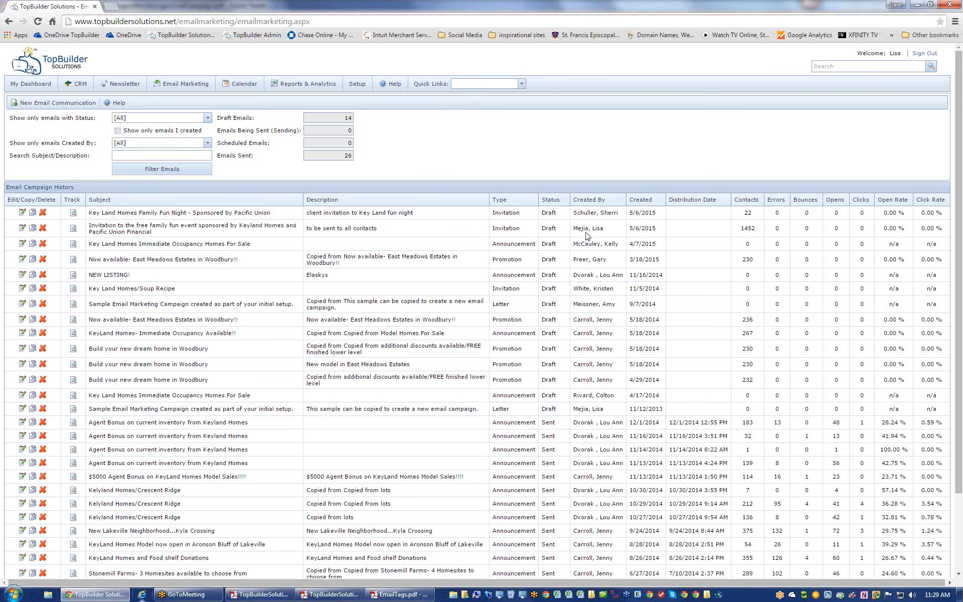
click(206, 120)
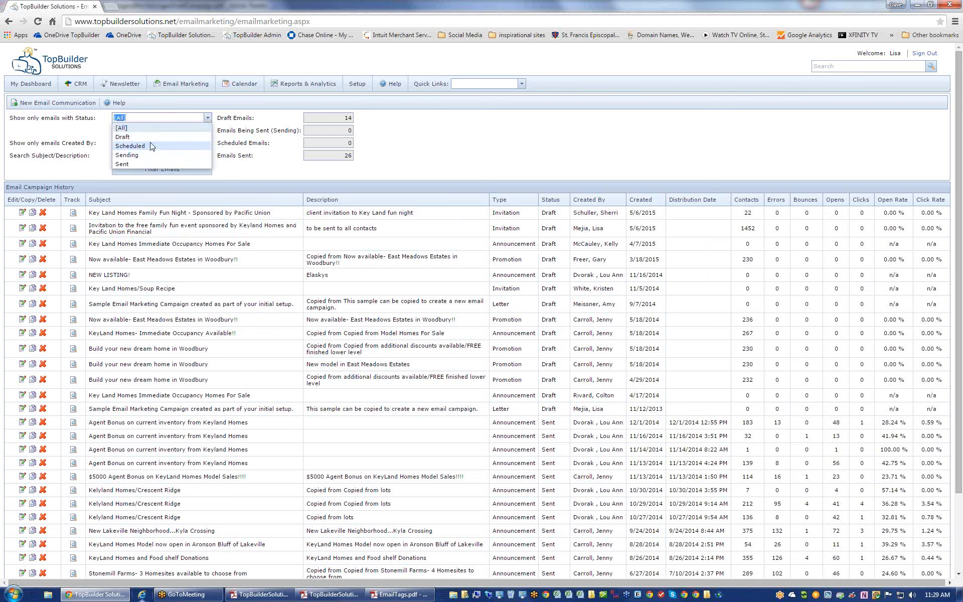
click(151, 137)
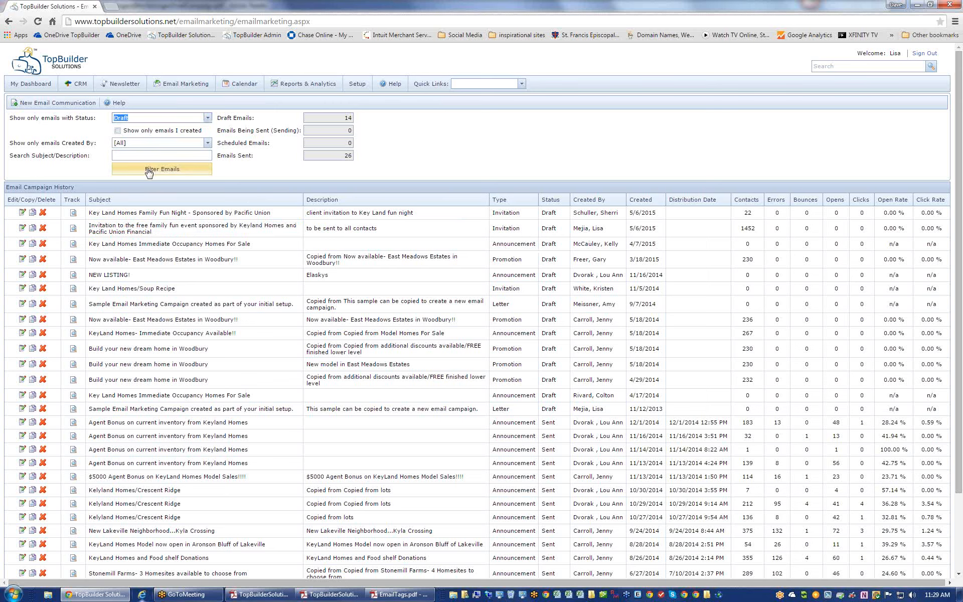
click(141, 131)
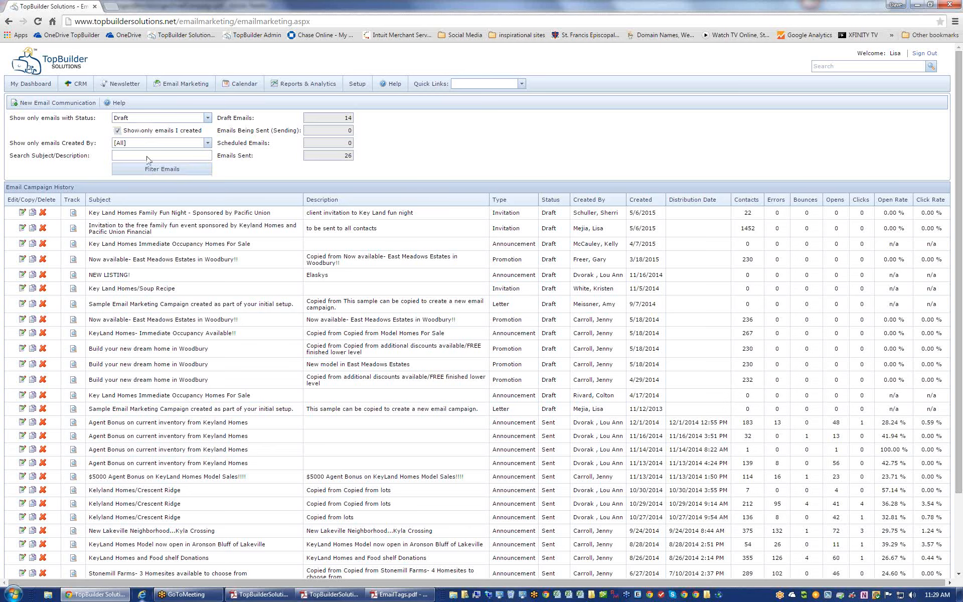
click(146, 172)
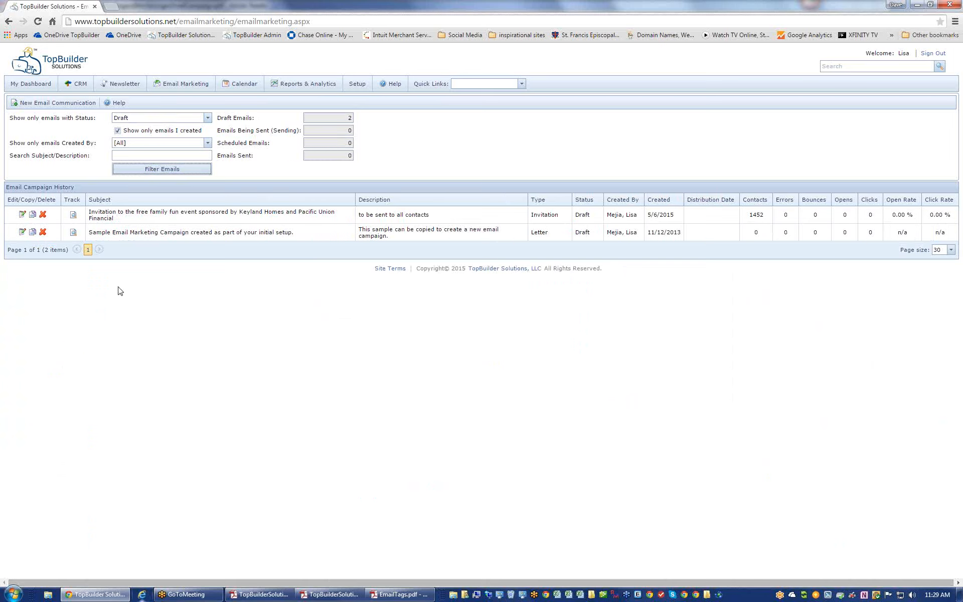
- Open the invitation campaign at step 4 Enter Email Content and select the whole flyer body
click(23, 216)
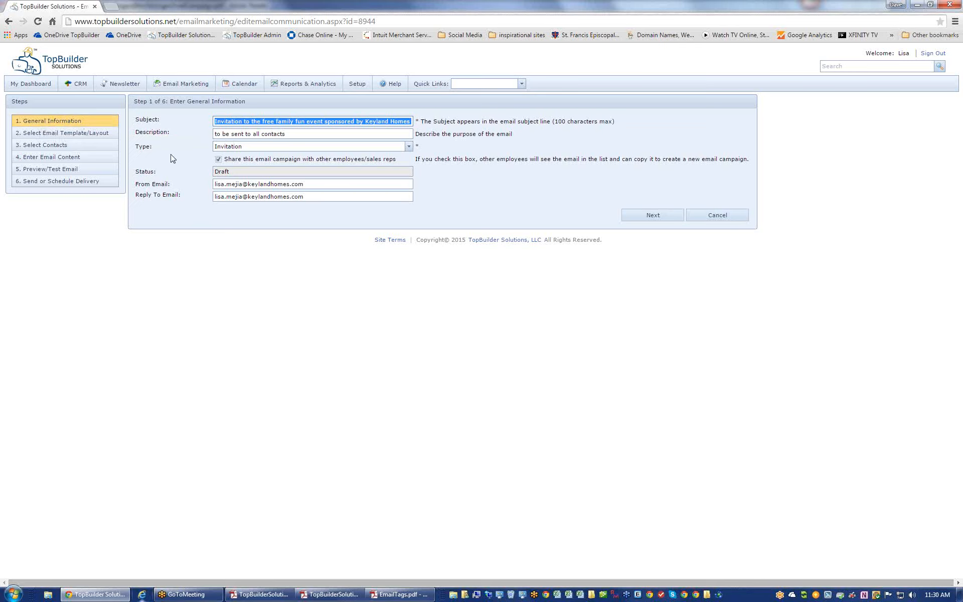
click(55, 161)
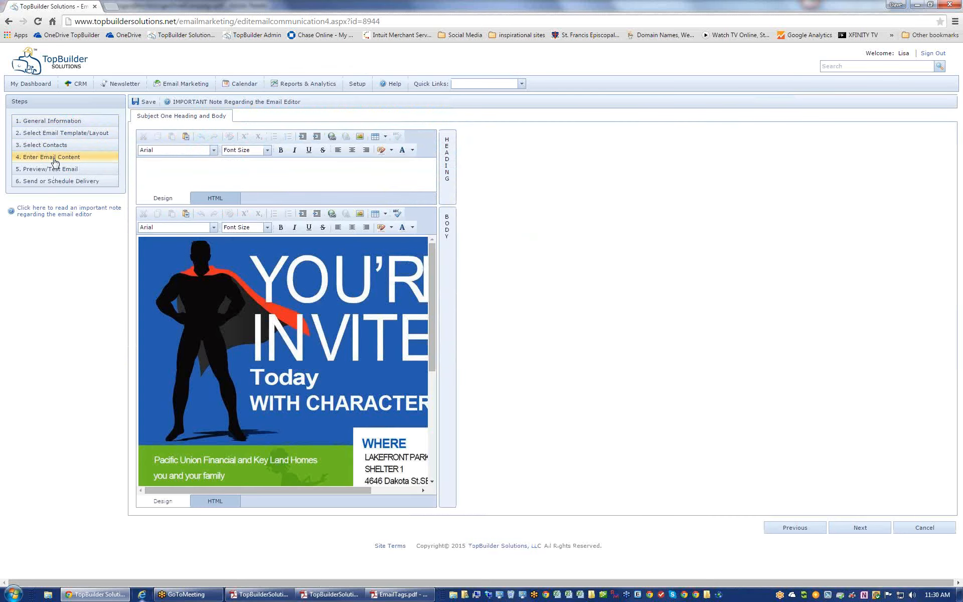
click(262, 339)
key(ctrl+a)
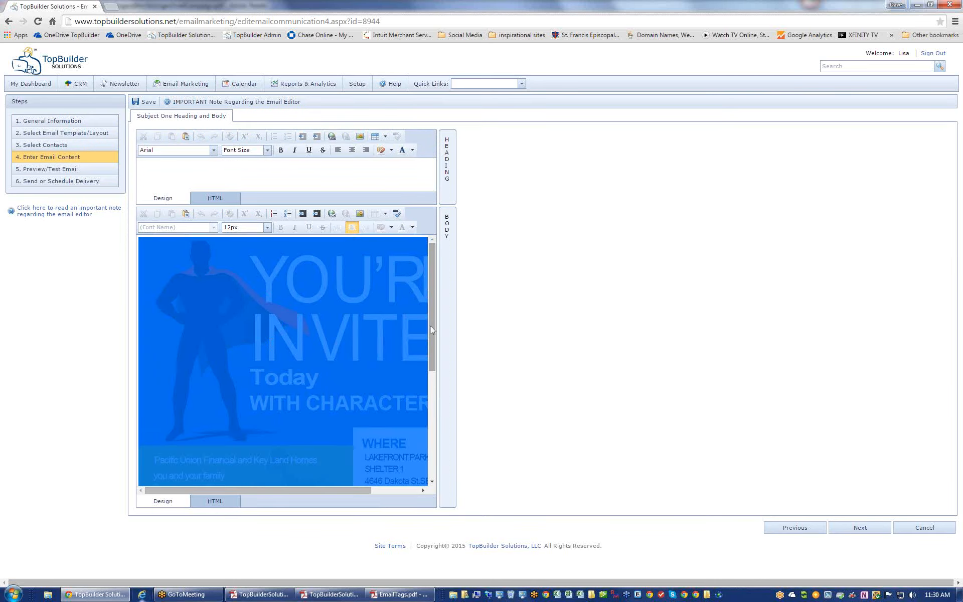
drag(431, 331, 427, 437)
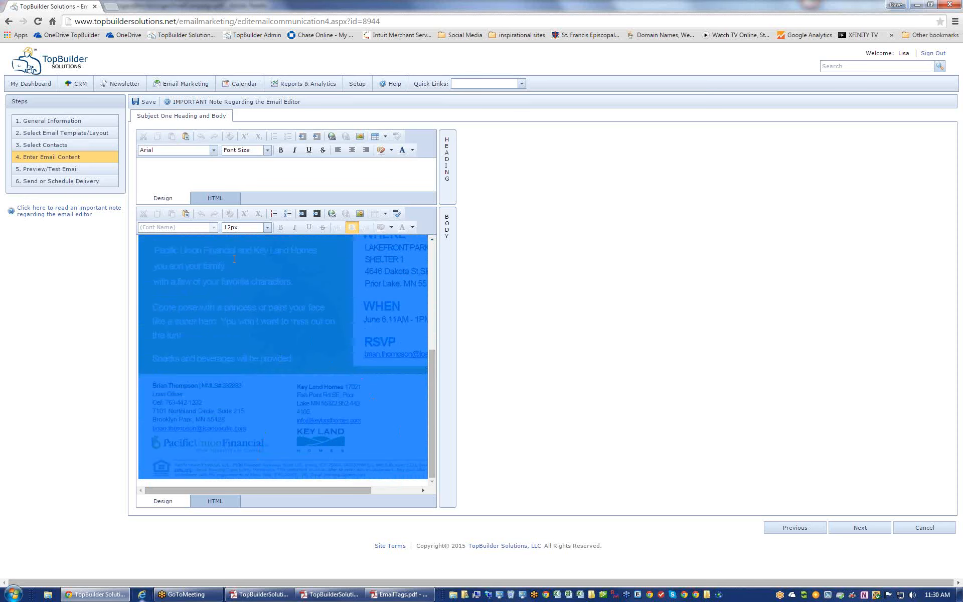
click(278, 174)
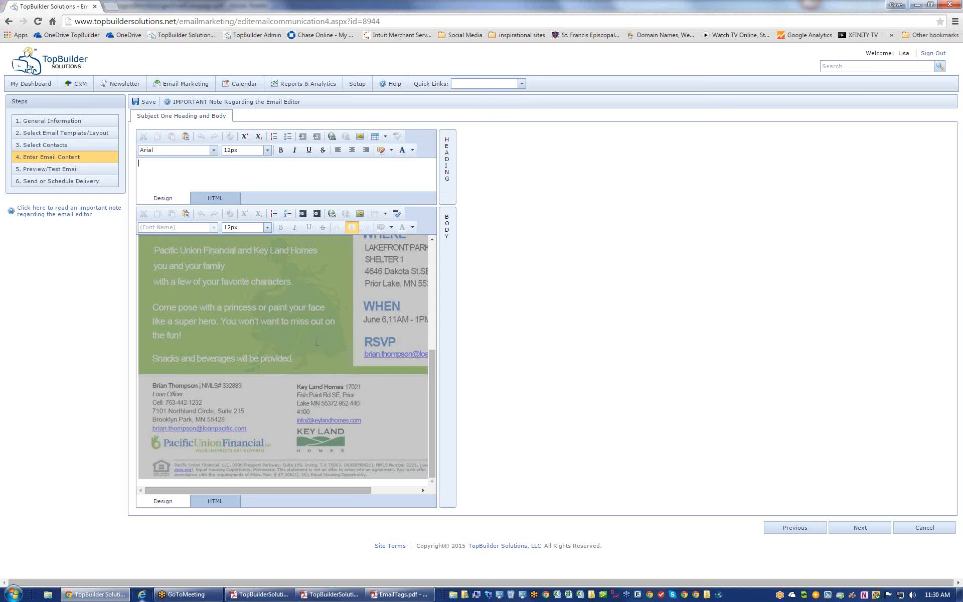
key(ctrl+a)
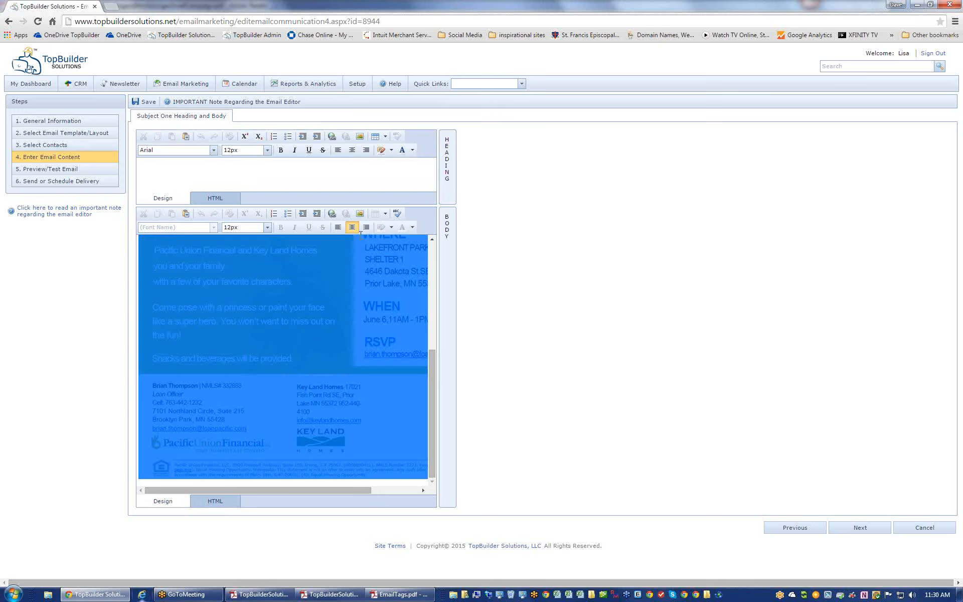
- Link the flyer body to the company's info e-mail address with subject RSVP, then preview
click(332, 215)
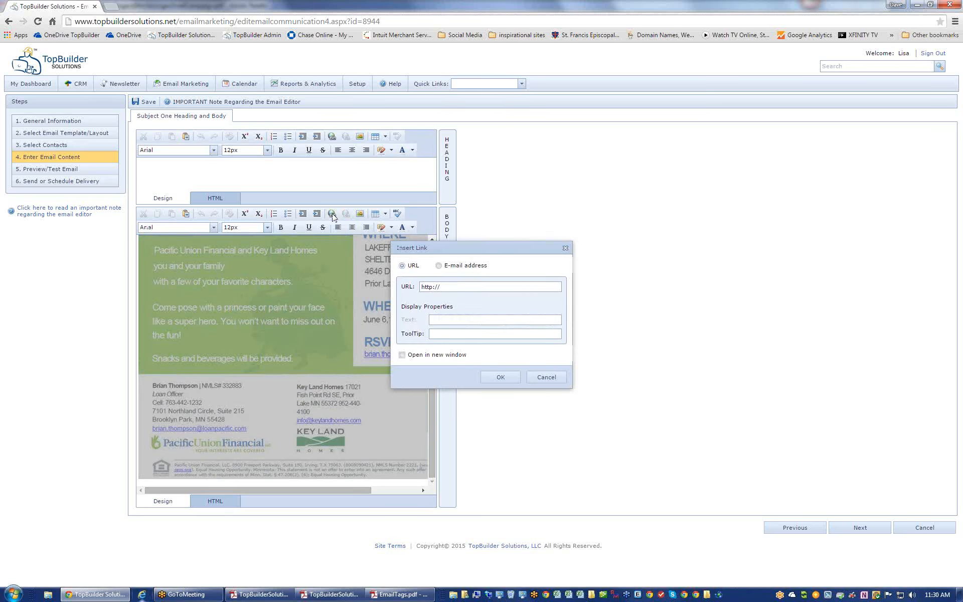
click(444, 266)
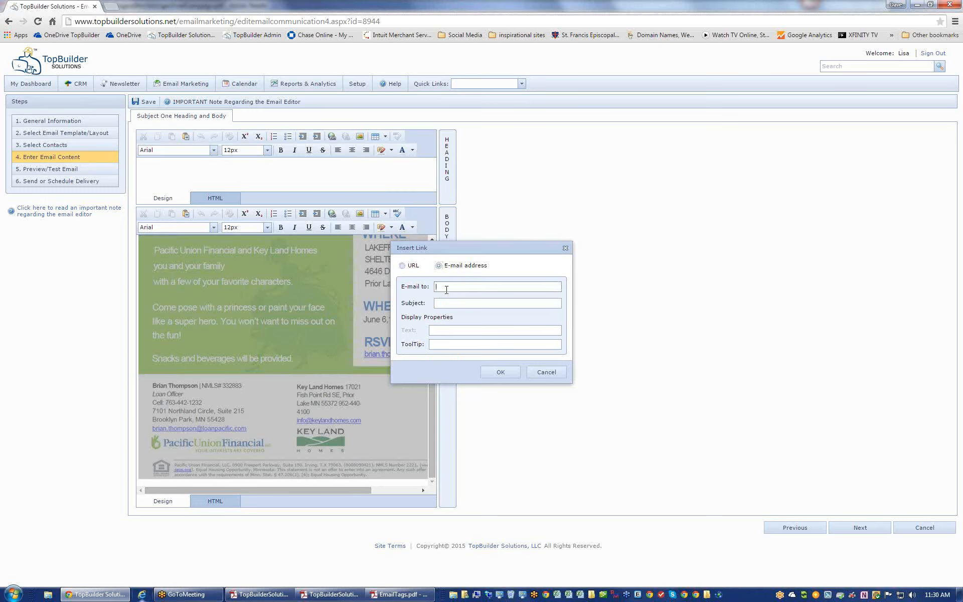
key(Tab)
text(RSVP)
click(500, 371)
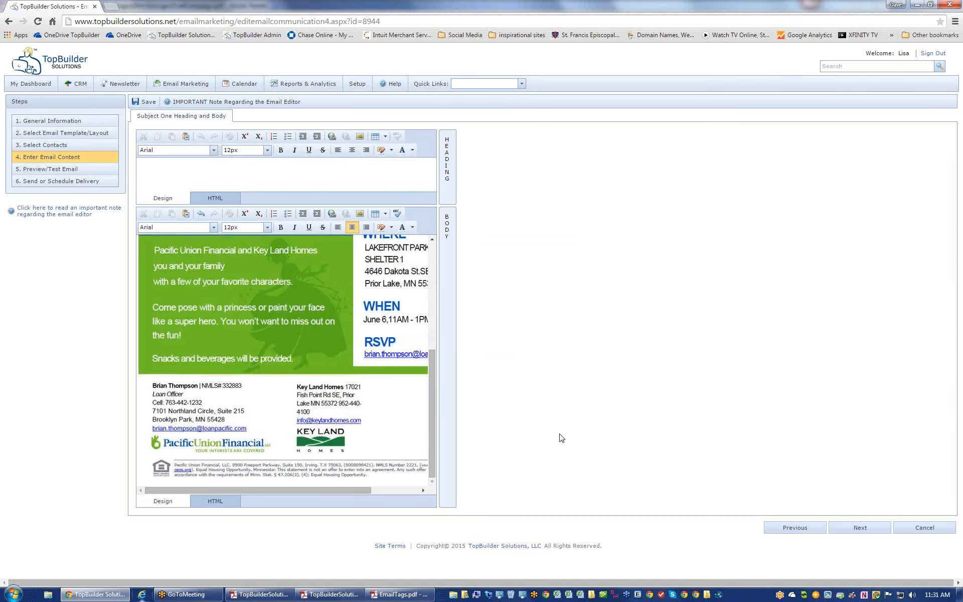
click(48, 171)
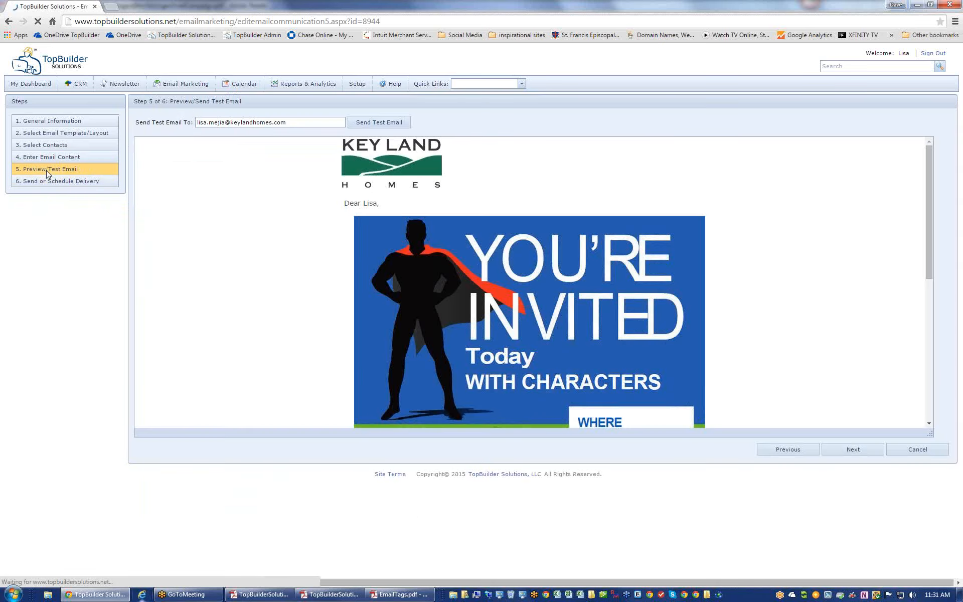
- Test the RSVP link in Outlook, discard the unsent message and close the blank mailto tab
click(458, 319)
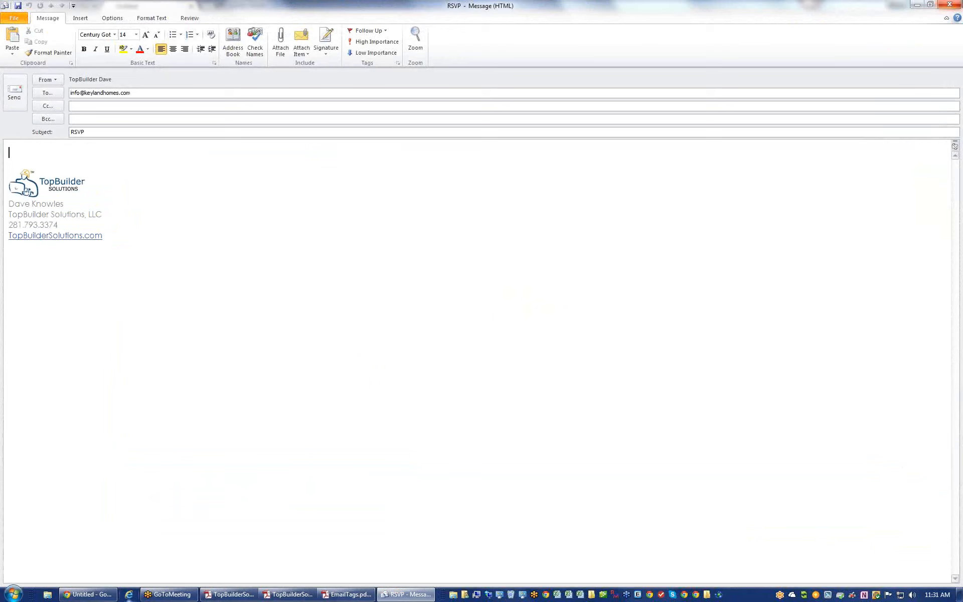
click(949, 5)
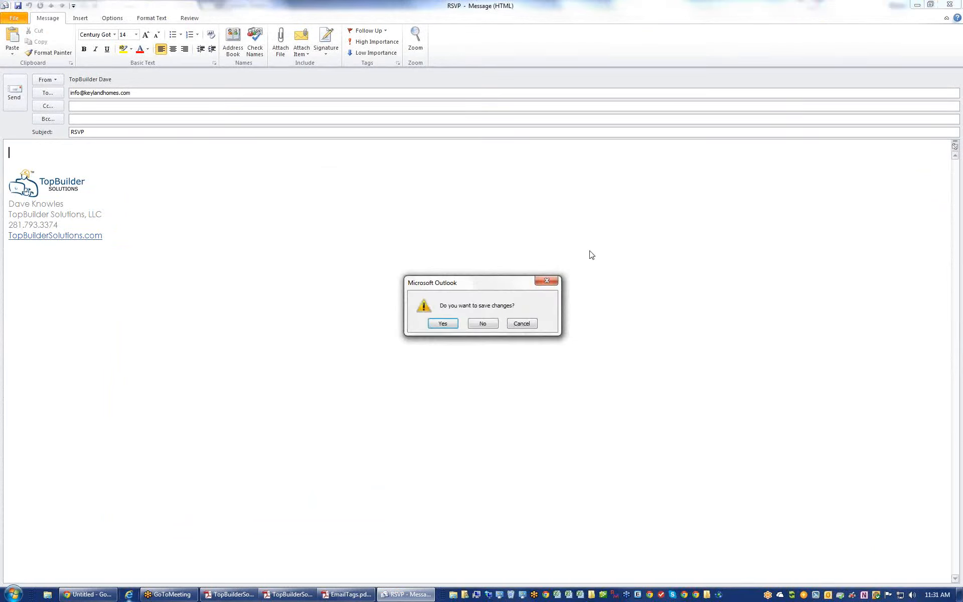
click(479, 324)
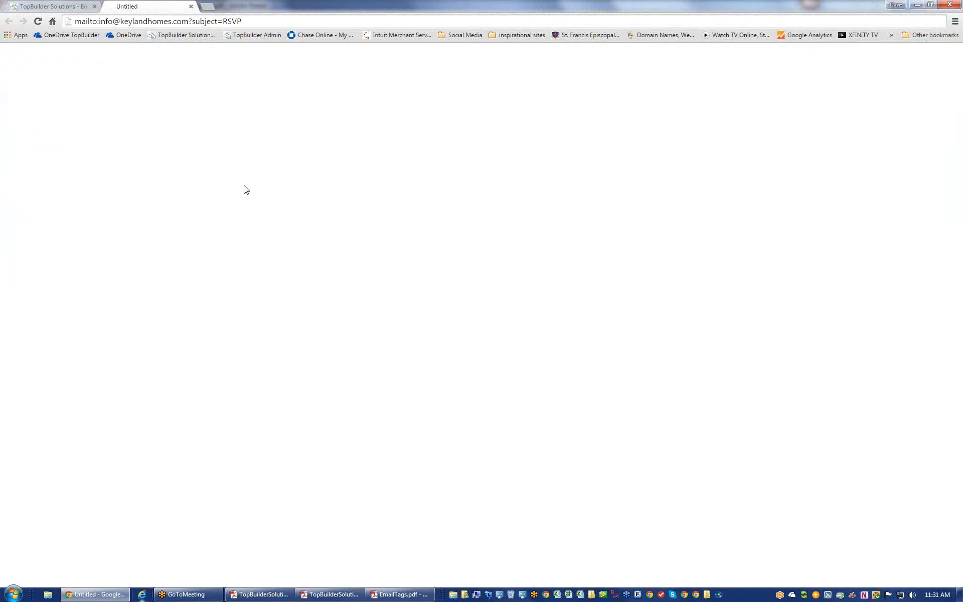
click(190, 6)
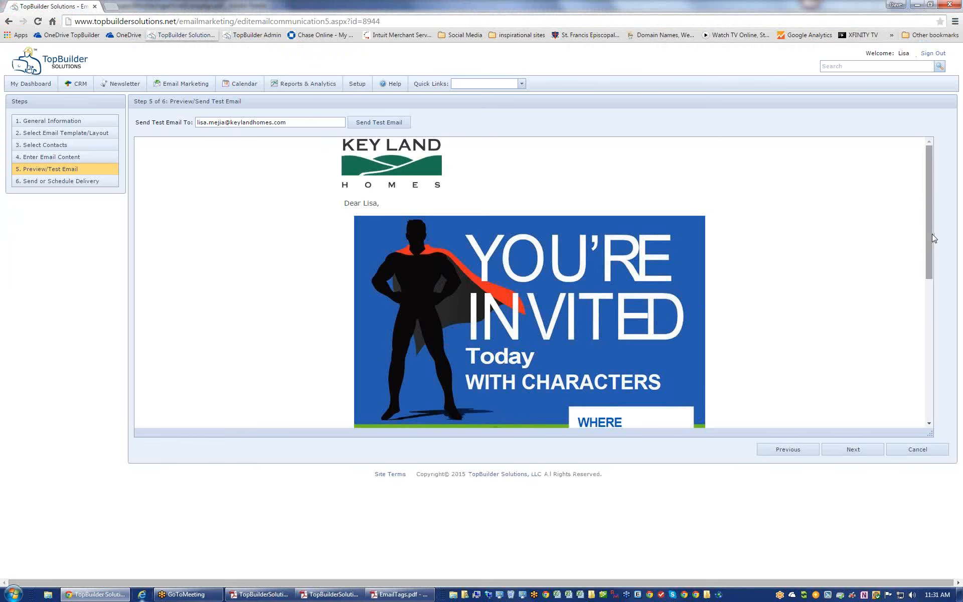
- Scroll through the preview and mark the greeting, then return to step 2 Select Email Template/Layout
drag(932, 234, 929, 185)
drag(928, 236, 925, 411)
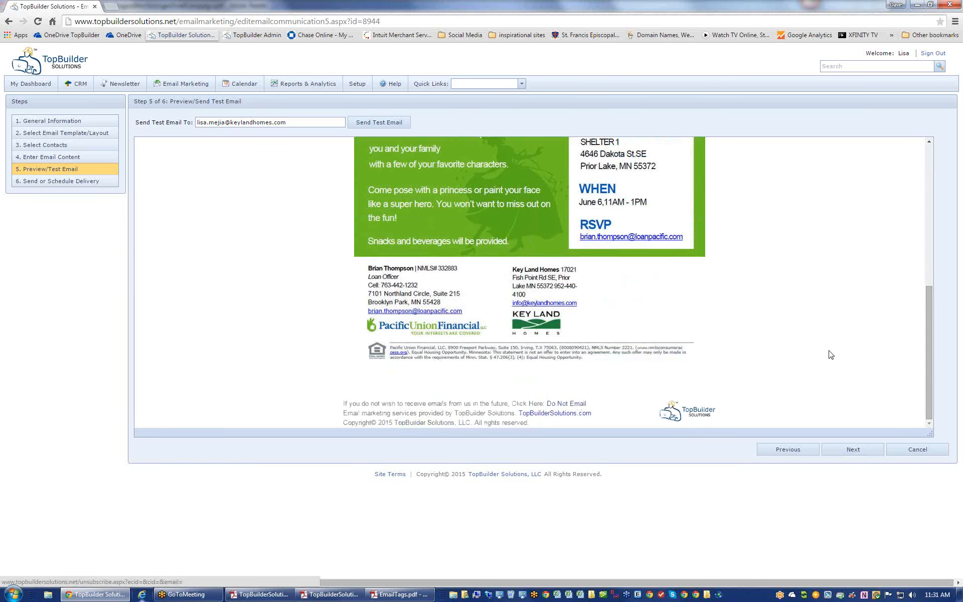
drag(927, 337, 914, 155)
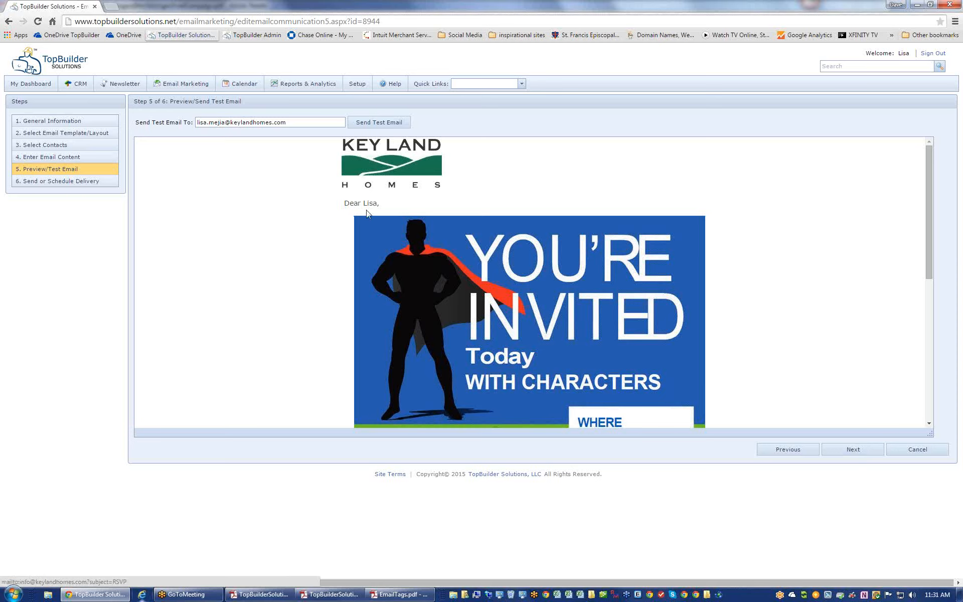
drag(377, 203, 345, 205)
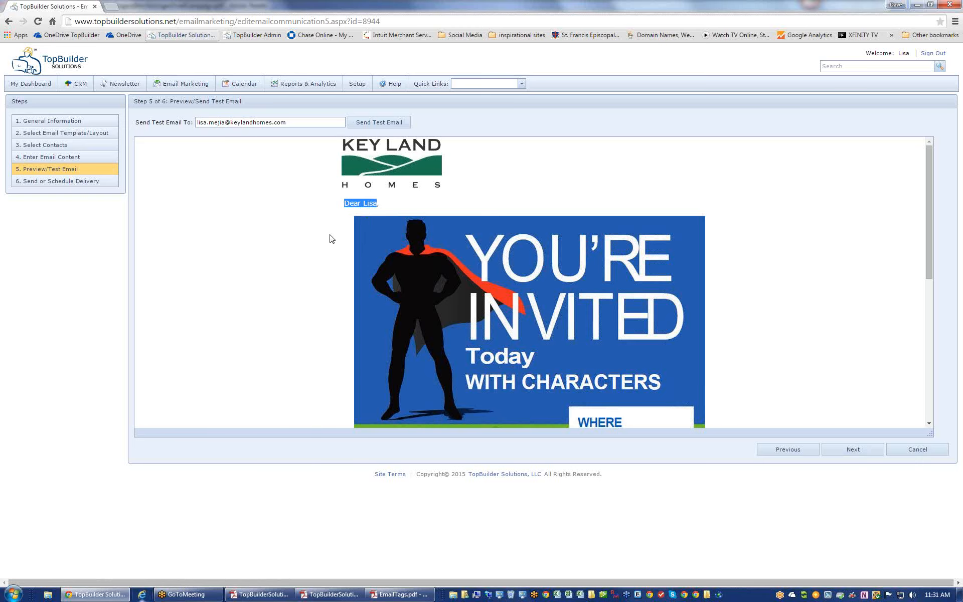
mouse_move(931, 209)
mouse_down()
mouse_move(930, 348)
mouse_move(923, 199)
mouse_up()
click(62, 136)
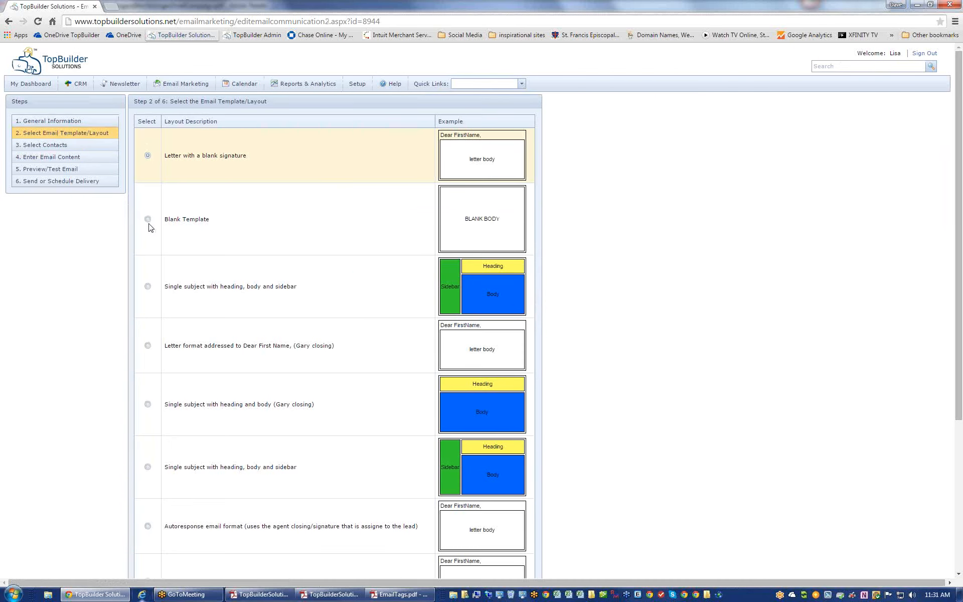
- Compare step 5 previews of the Blank Template and the heading, body and sidebar layouts
click(147, 221)
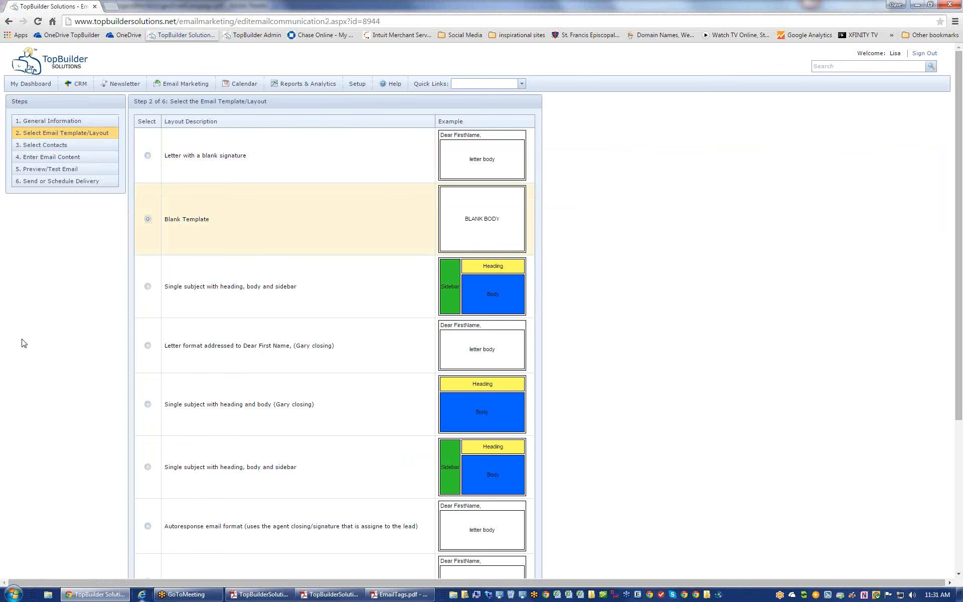
click(38, 169)
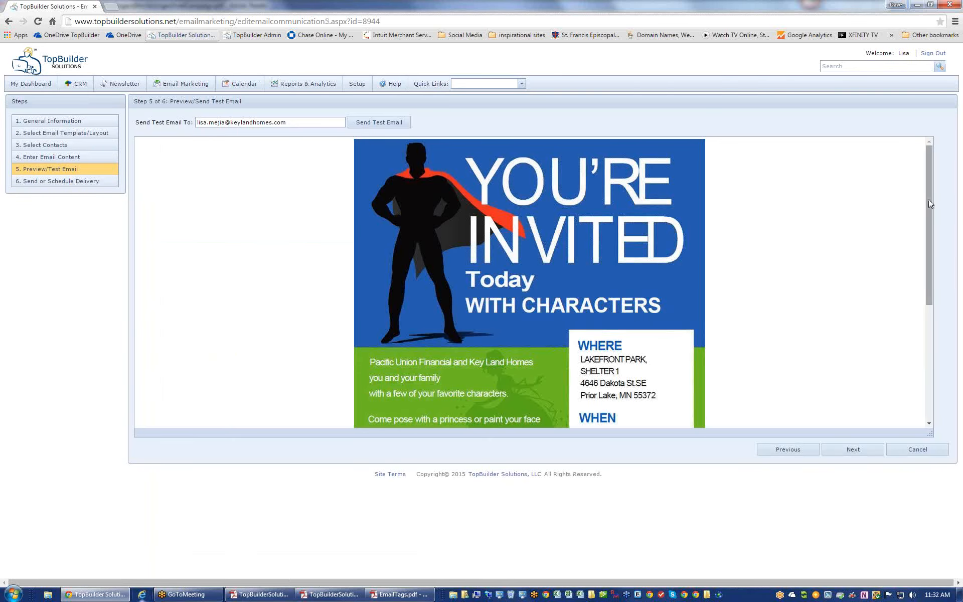
mouse_move(928, 199)
mouse_down()
mouse_move(925, 346)
mouse_move(928, 181)
mouse_up()
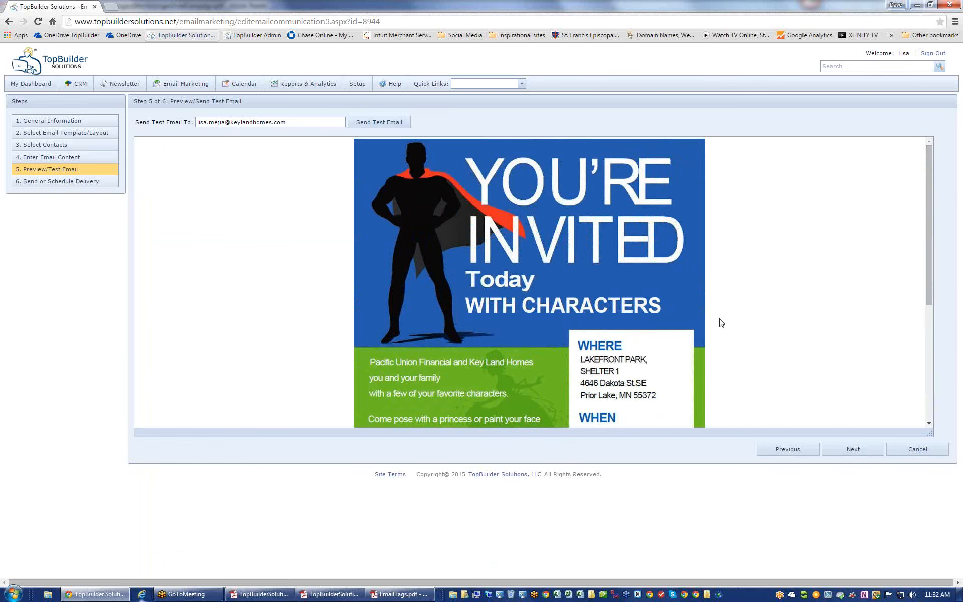
click(96, 140)
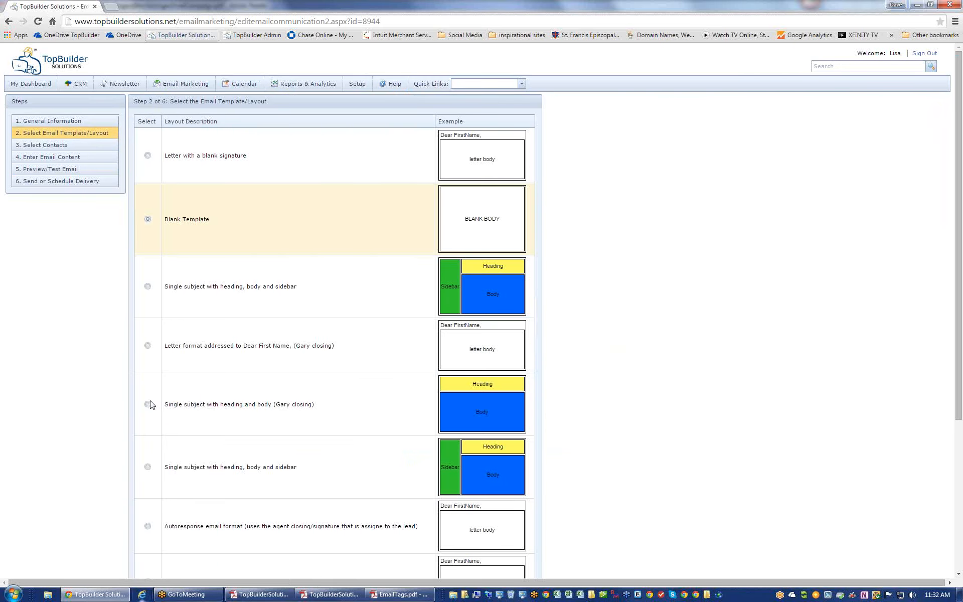
click(147, 286)
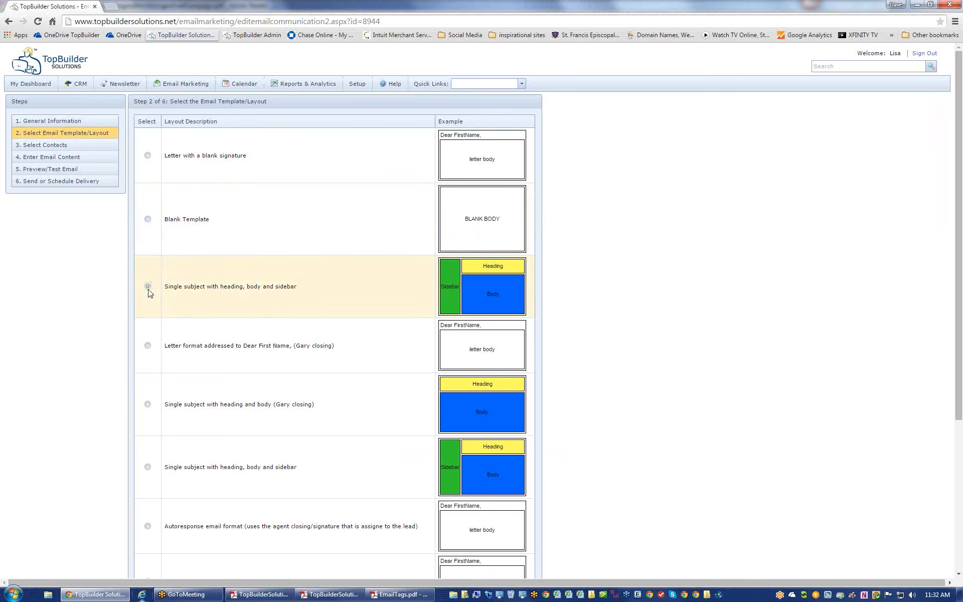
click(60, 170)
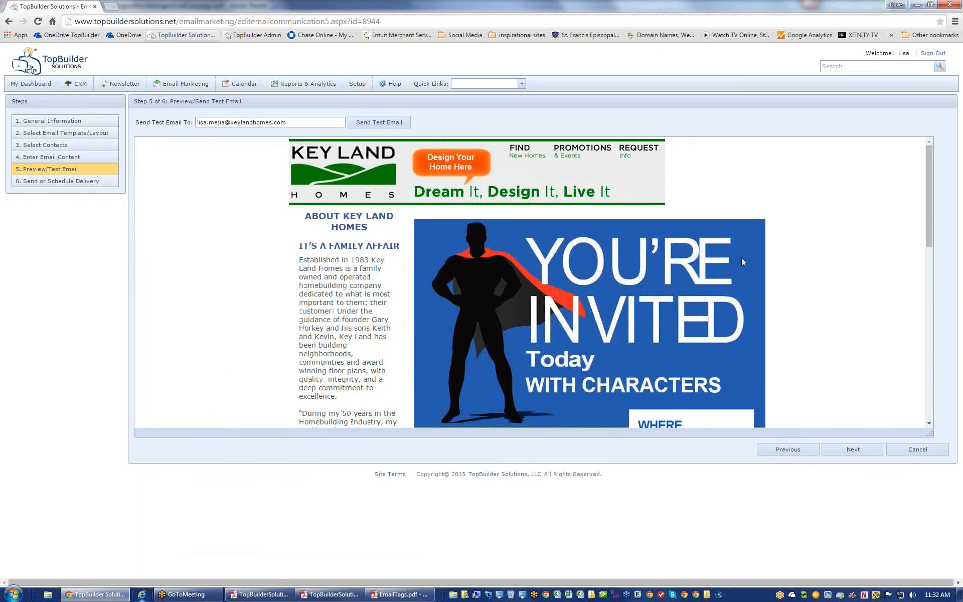
drag(926, 191, 926, 155)
click(61, 135)
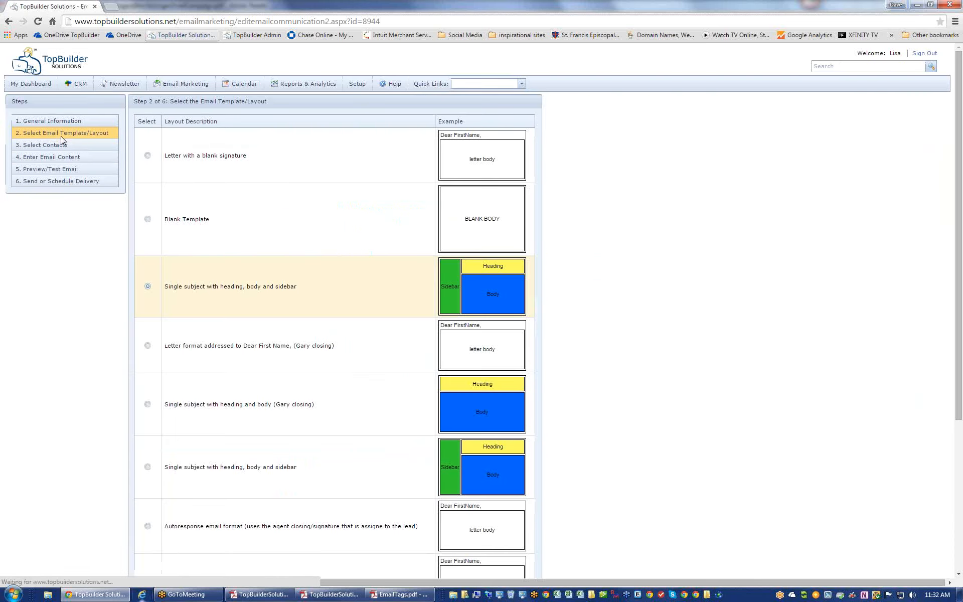
- Revert to the Blank Template, preview it again, and open step 4 Enter Email Content
click(148, 218)
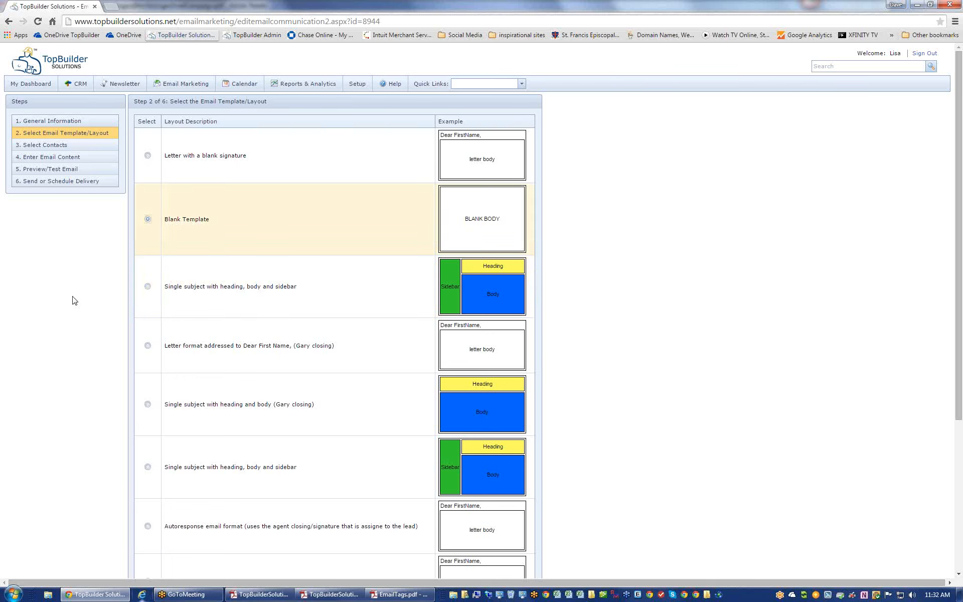
click(76, 170)
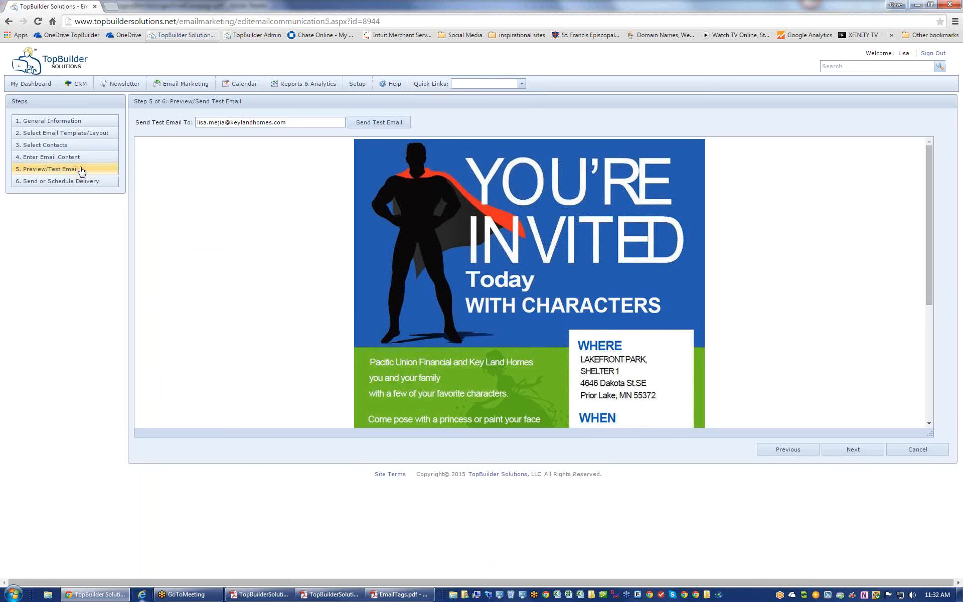
click(75, 149)
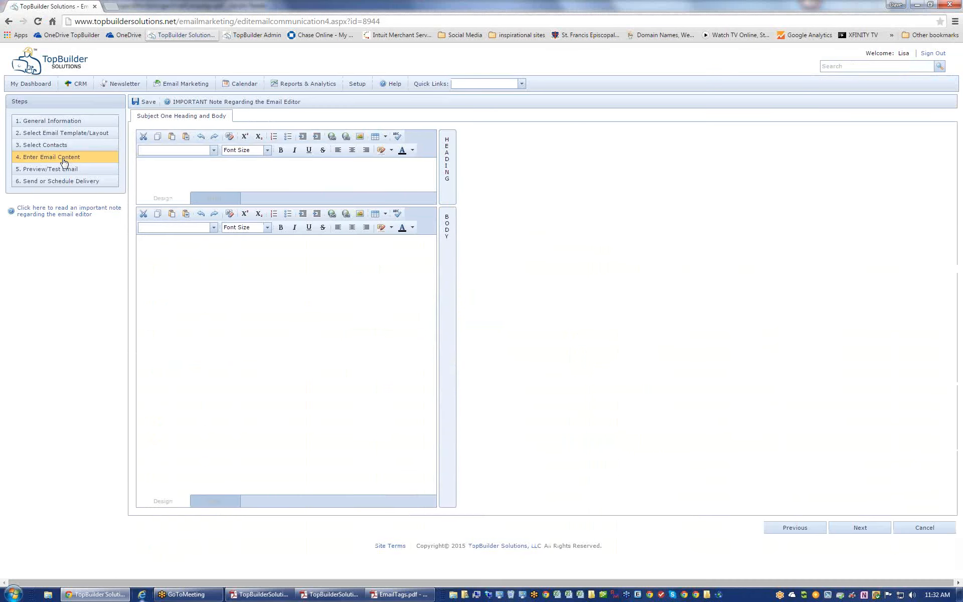
- Insert blank lines above the invitation image in the email body
click(175, 264)
key(ctrl+a)
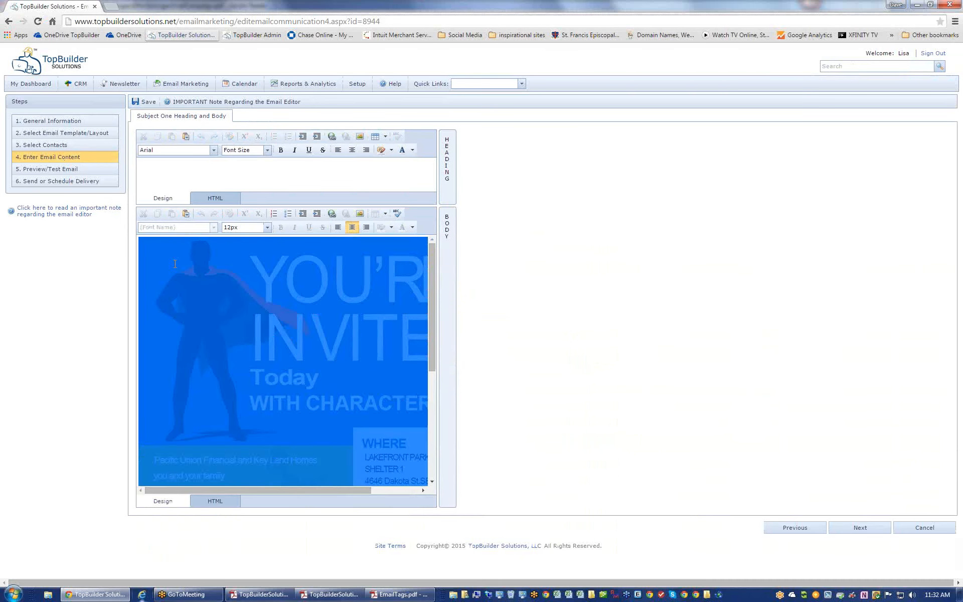
click(175, 263)
key(Return)
key(Return)
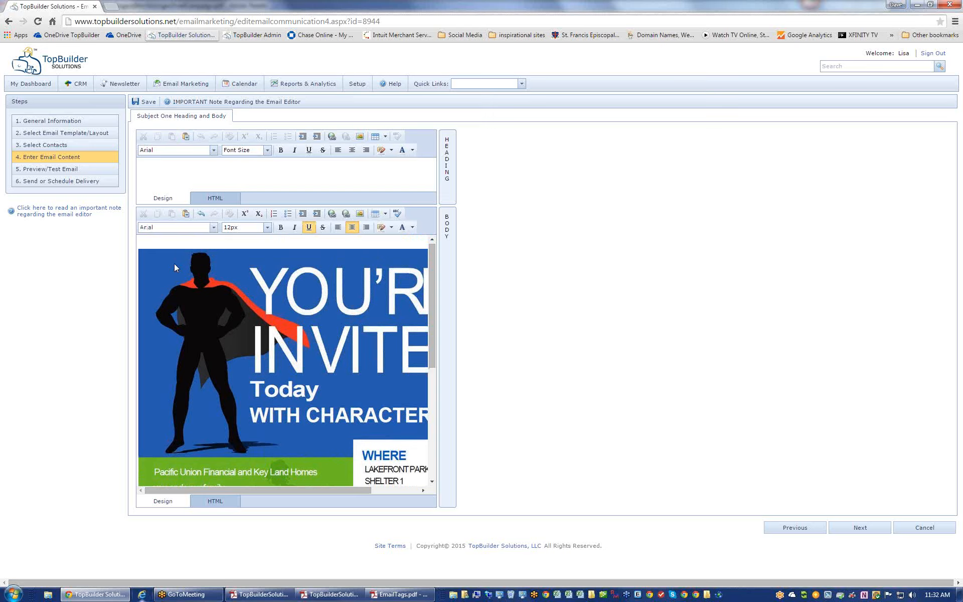
click(350, 166)
click(177, 242)
- Add a left-aligned line 'Hello $FirstName$, we would love to see you at this event' and preview it
click(338, 228)
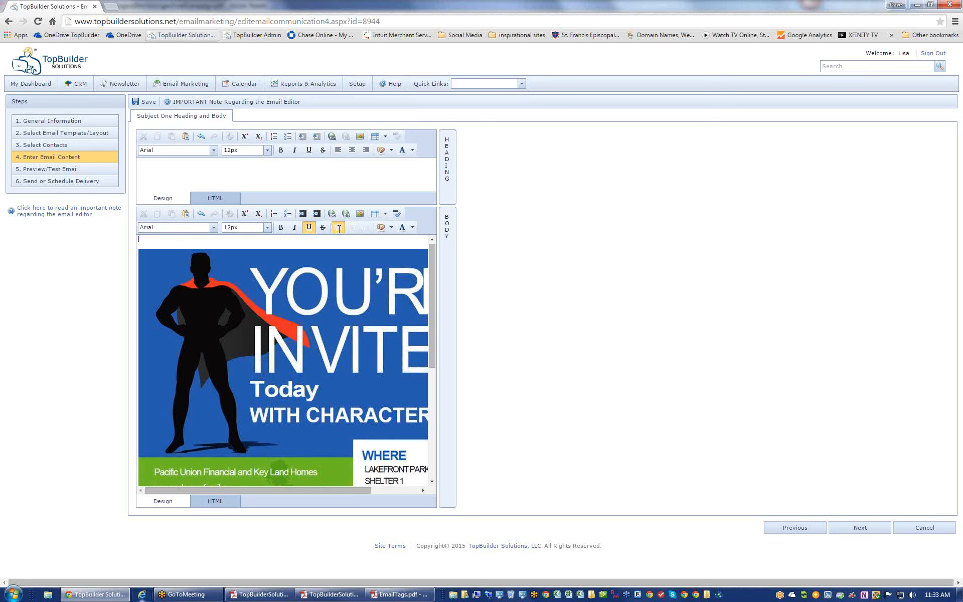
text(Hello $FirstName$, we w)
text(ould )
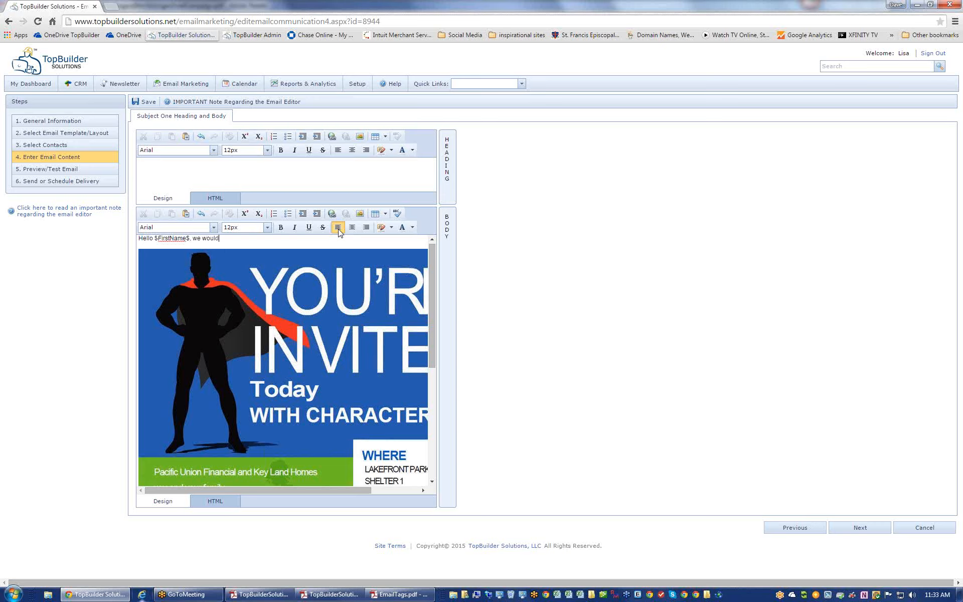
text(love to see you at this event.)
click(80, 175)
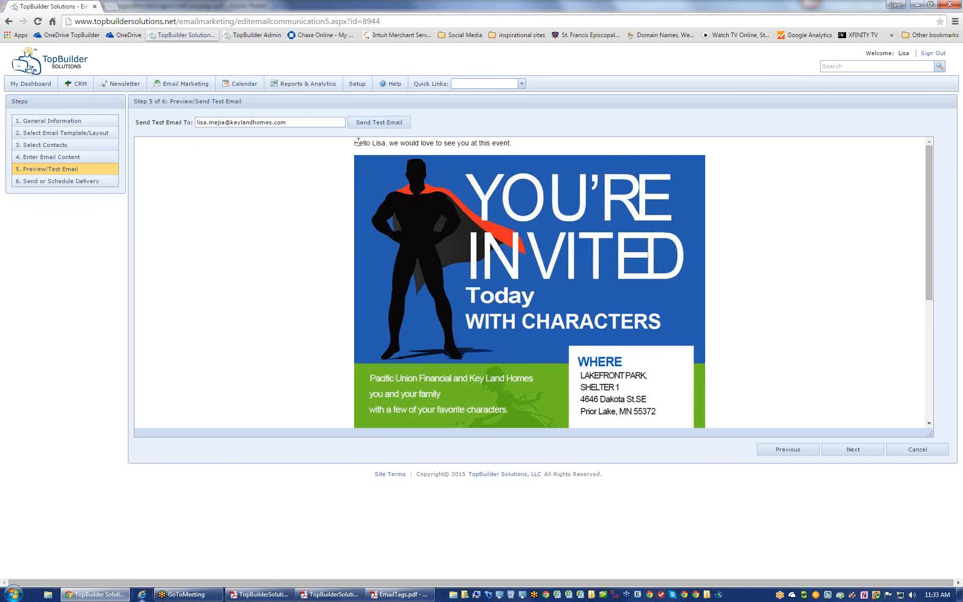
- Return to the email content and add a blank line before the greeting
drag(357, 141, 396, 143)
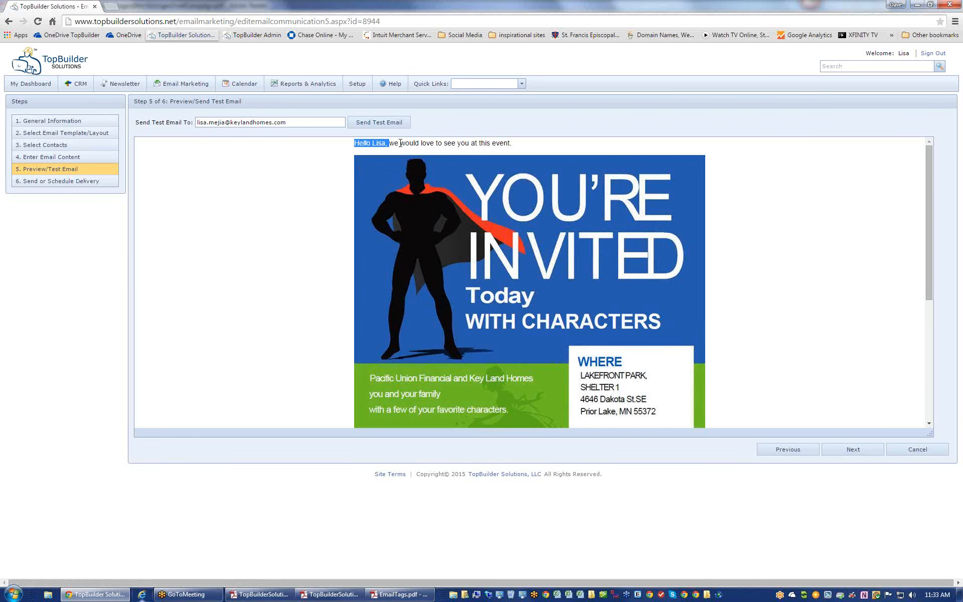
click(474, 152)
click(79, 159)
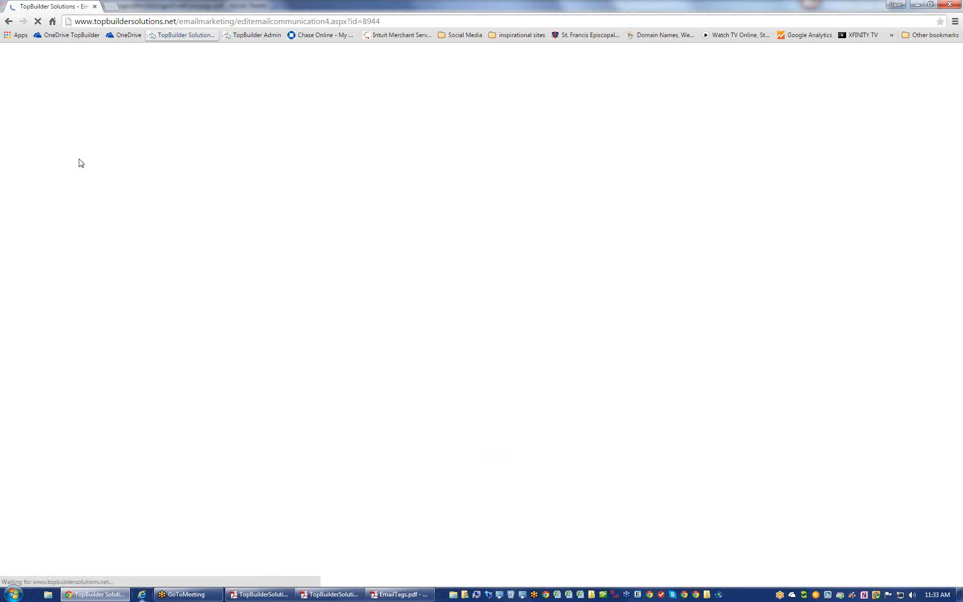
click(139, 241)
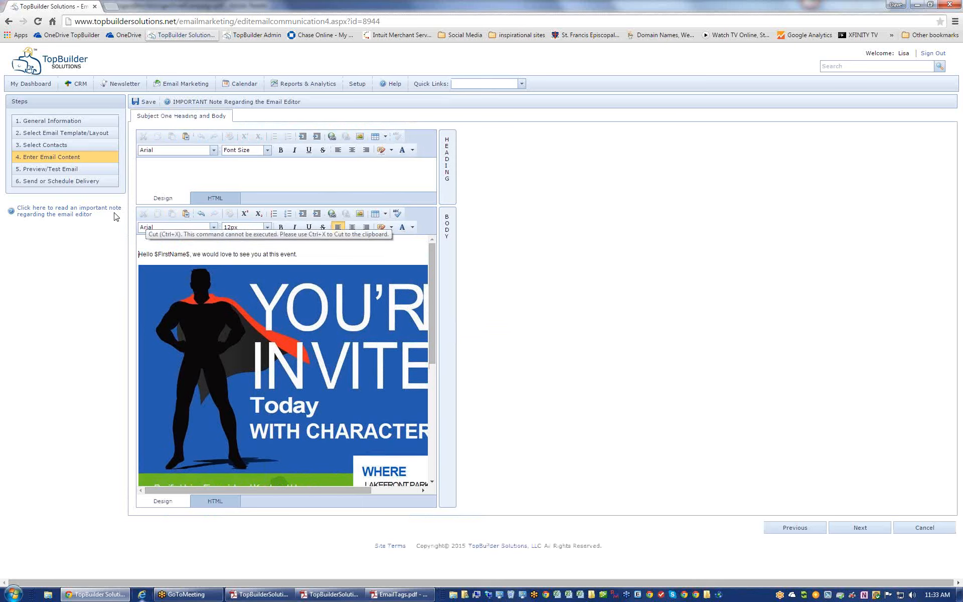
- Preview the email again, then bring up the PDF campaign guide at Step 4 – Enter Content
click(59, 171)
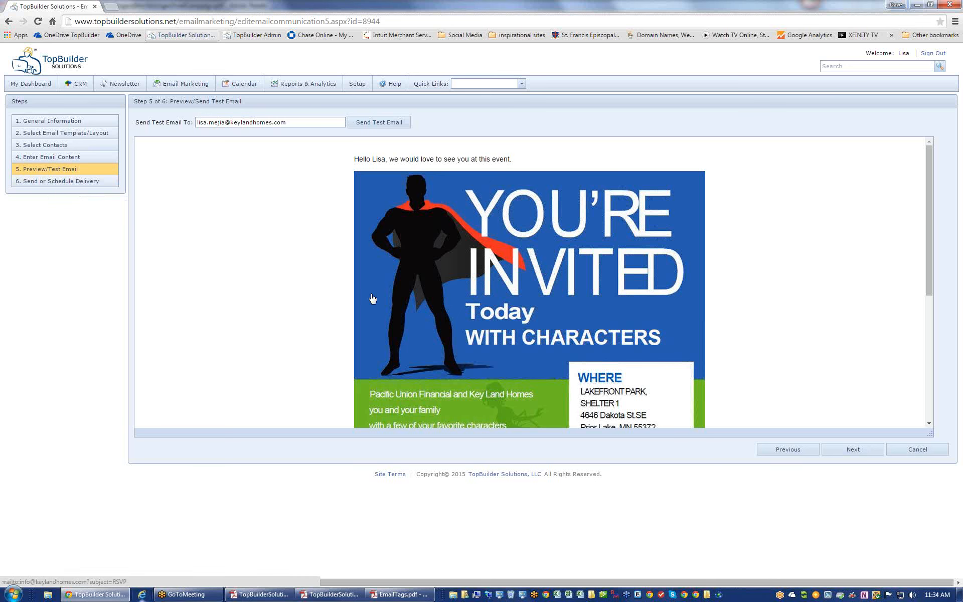
click(258, 594)
scroll(462, 349, down, 10)
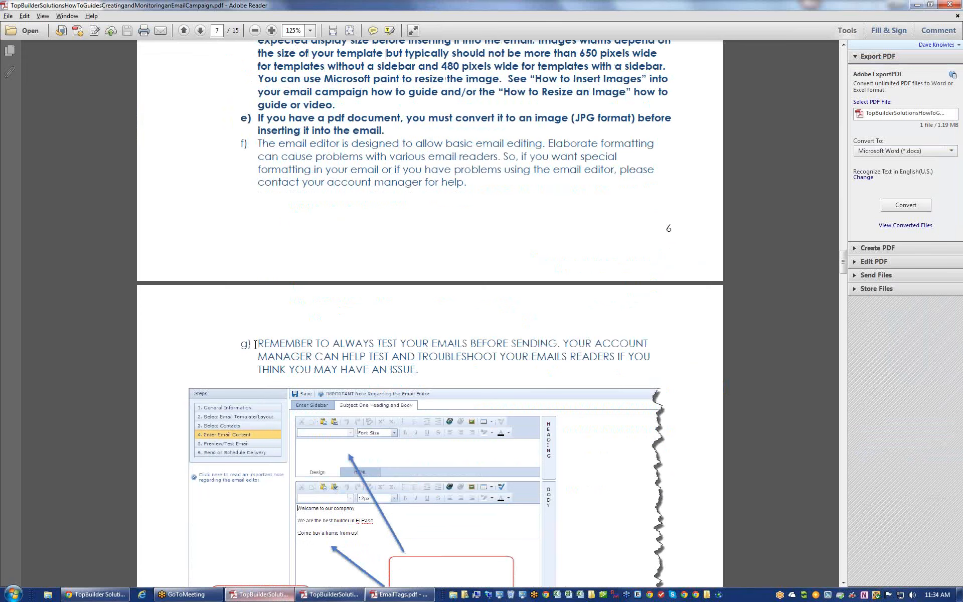
- Highlight item g) on page 7 of the guide, then switch back to the email preview
drag(258, 344, 419, 373)
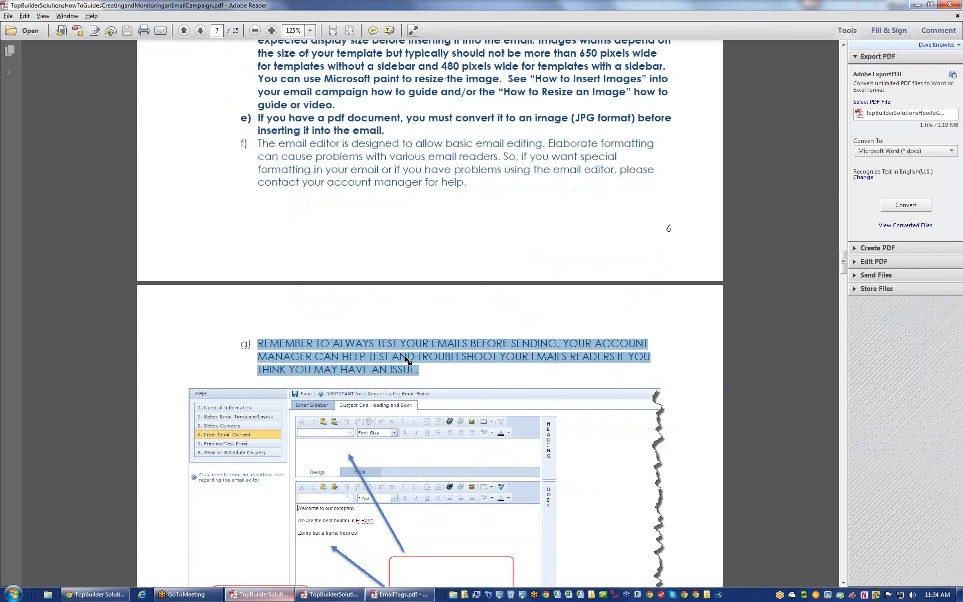
key(alt+Tab)
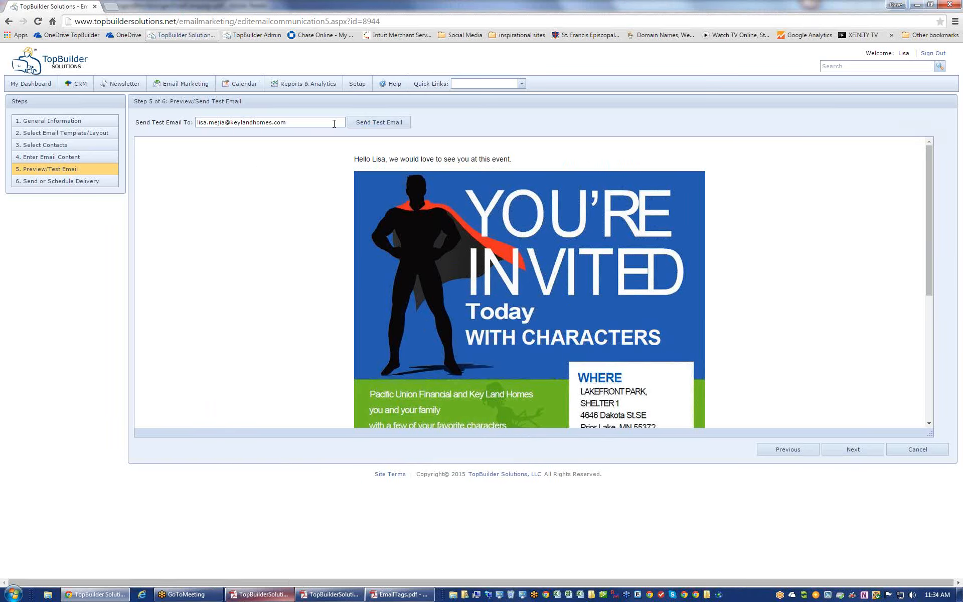
- Send a test copy of the invitation, then go to step 6 Send or Schedule Delivery
drag(334, 124, 161, 127)
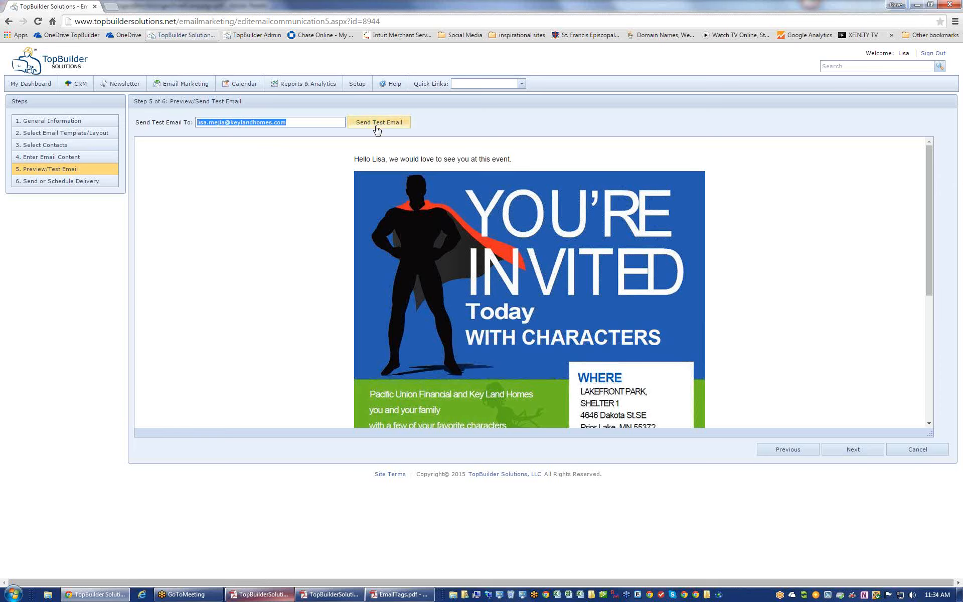
click(377, 128)
click(541, 85)
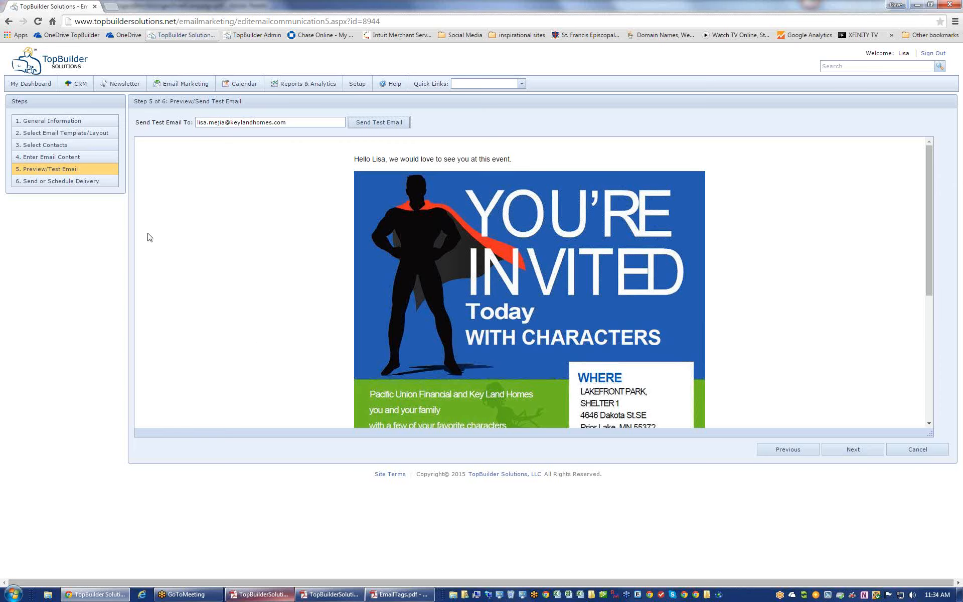
click(95, 185)
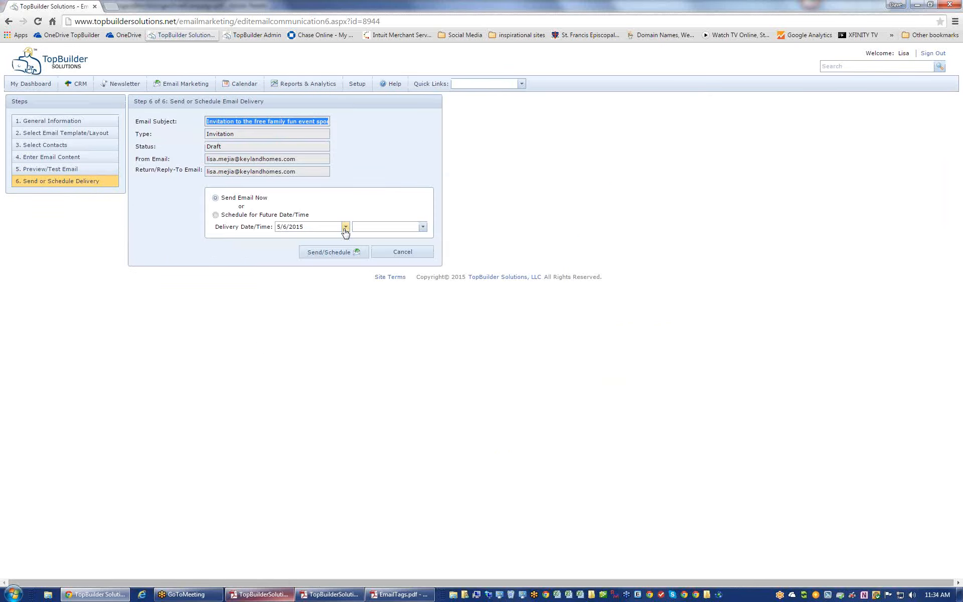
- Set the delivery date to May 29, 2015, dismissing the missing date and time warnings
click(345, 227)
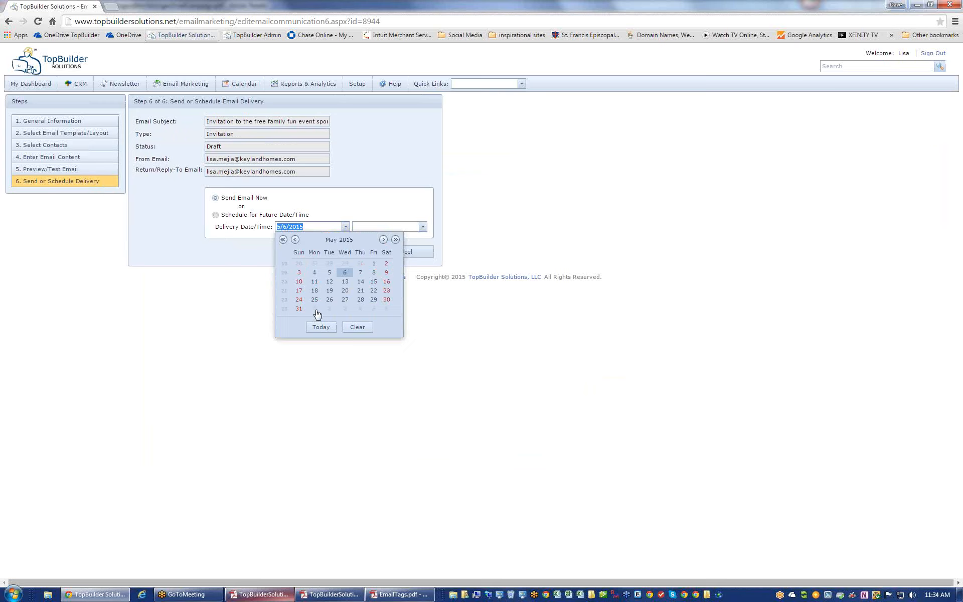
click(373, 299)
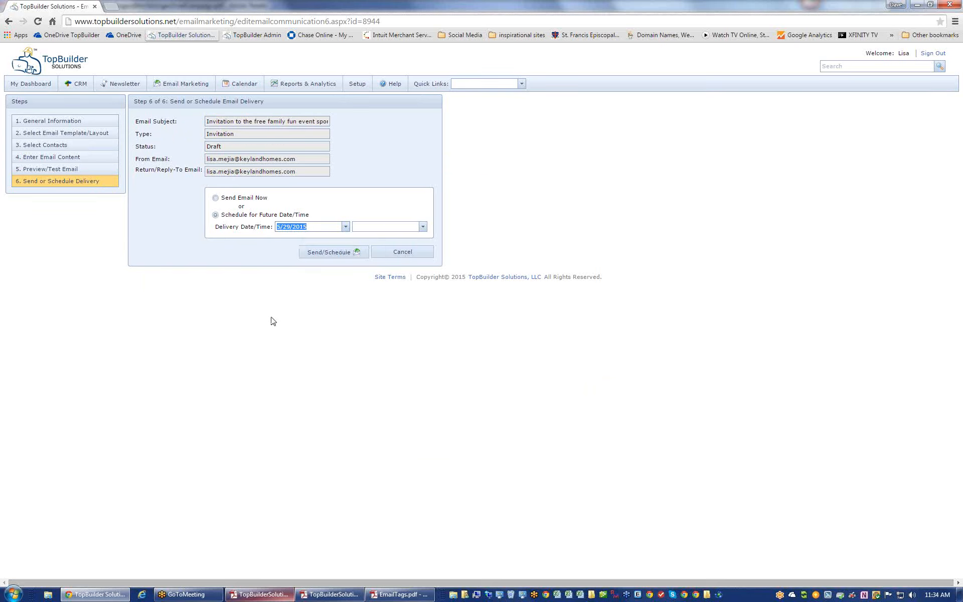
click(333, 261)
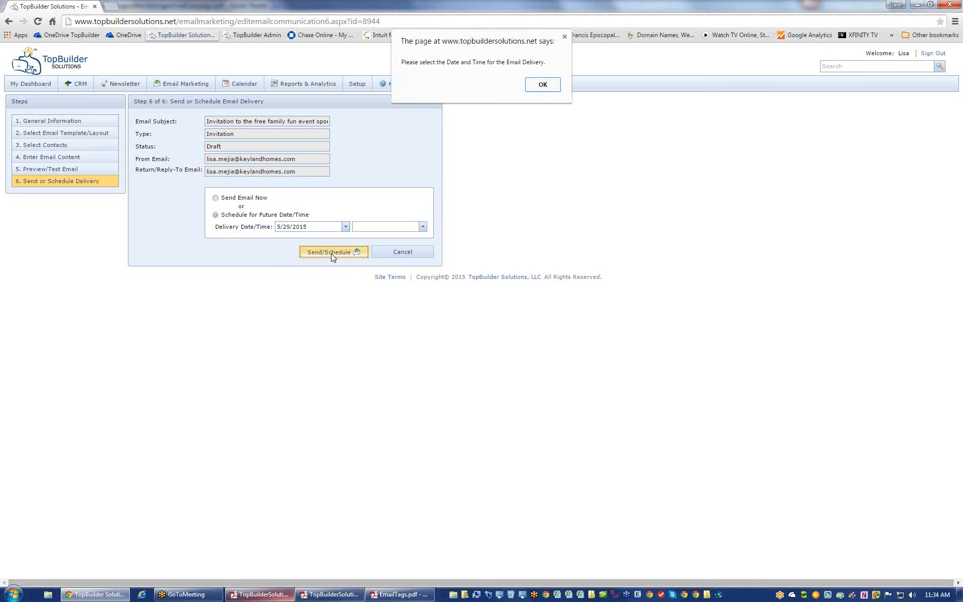
click(539, 86)
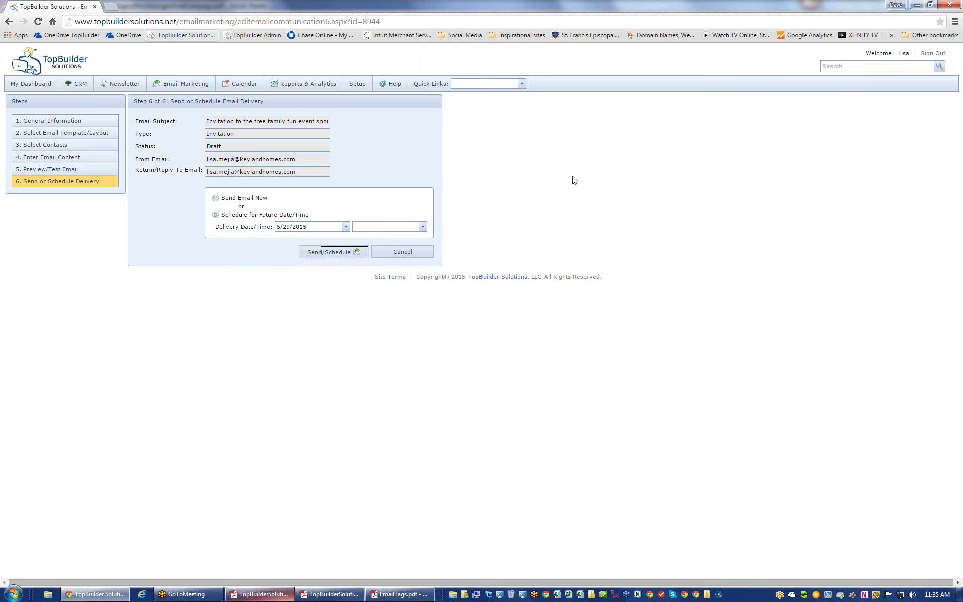
click(344, 256)
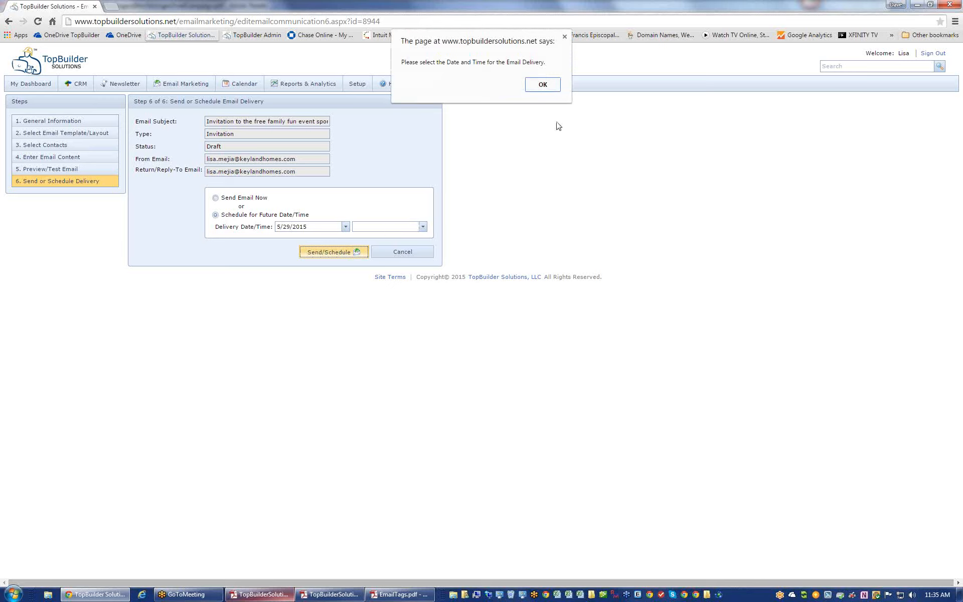
click(543, 84)
- Choose a 7:30 AM delivery time and schedule the invitation
click(423, 226)
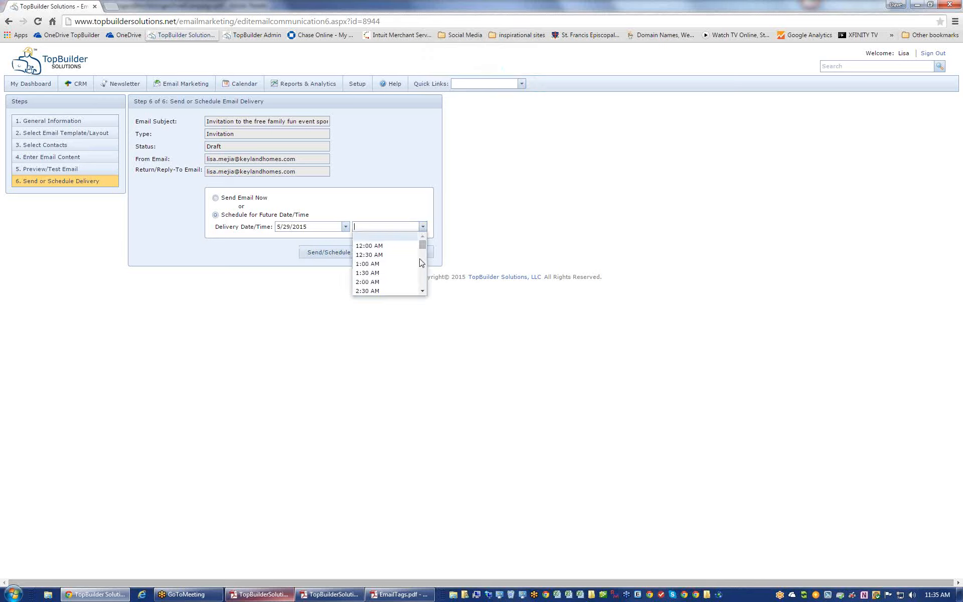
drag(423, 292, 424, 293)
click(424, 293)
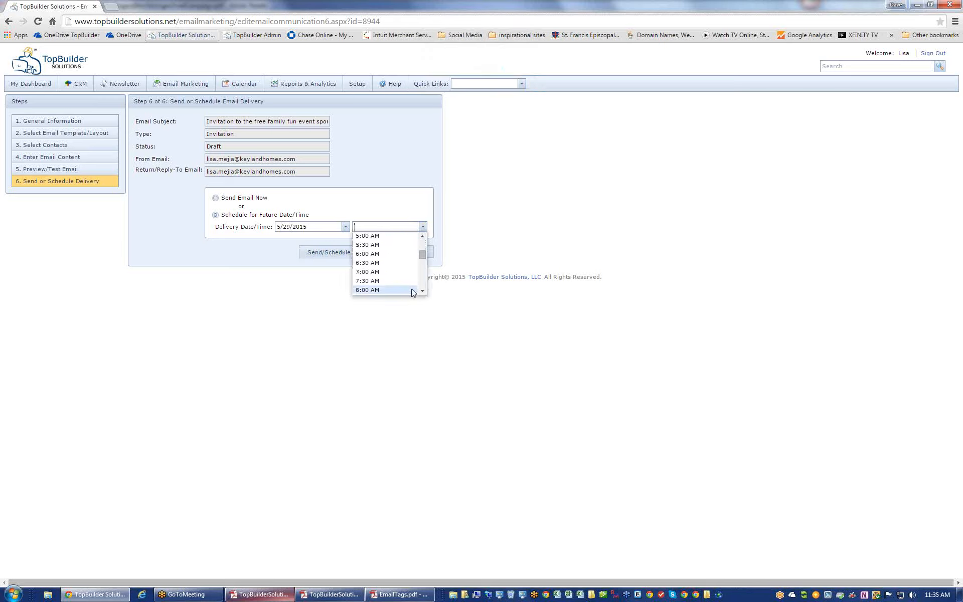
click(392, 291)
click(311, 247)
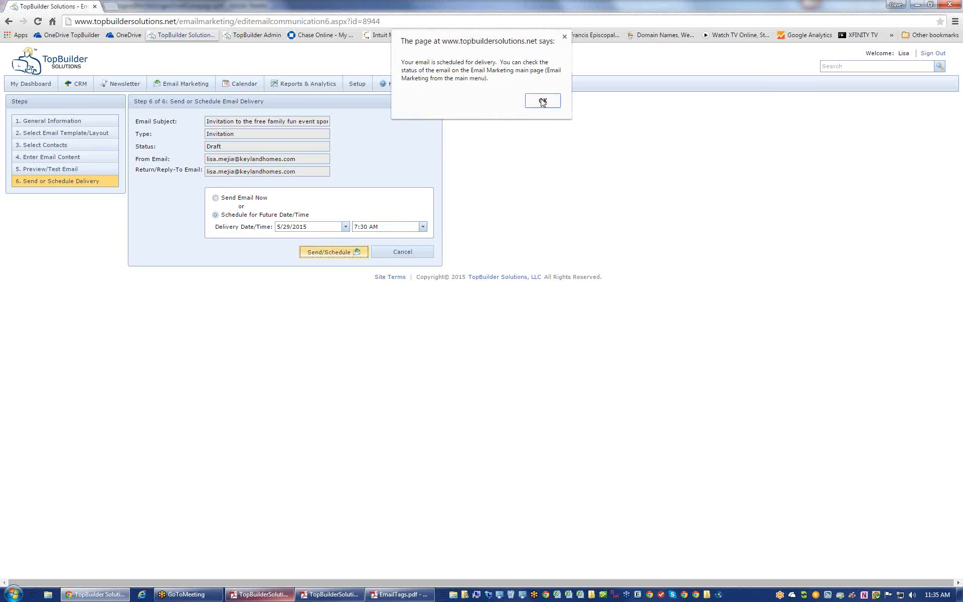
click(542, 102)
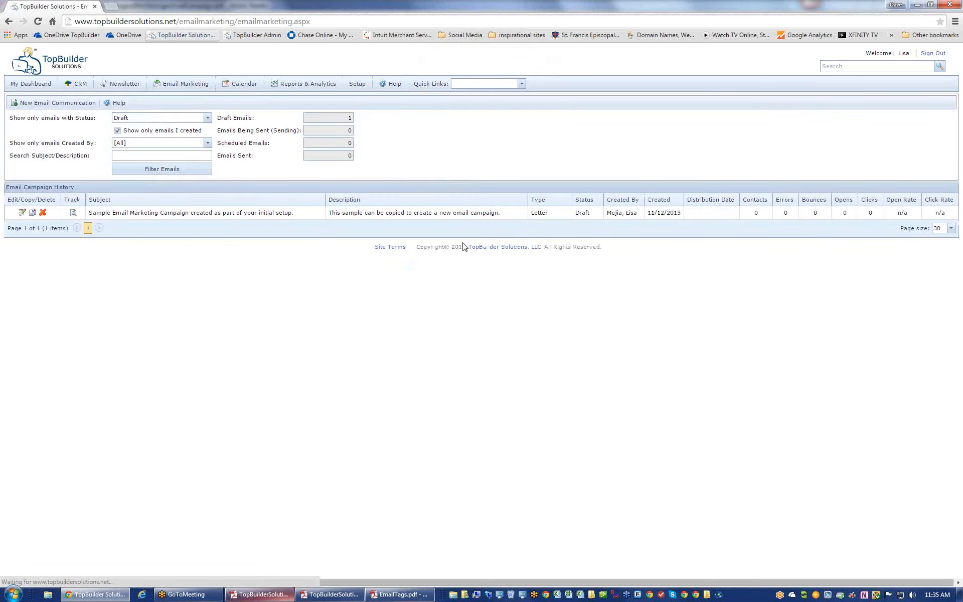
- Filter the campaign list to Scheduled emails and review the invitation's 5/29/2015 7:30 AM, 1452-contact entry
click(206, 118)
click(151, 146)
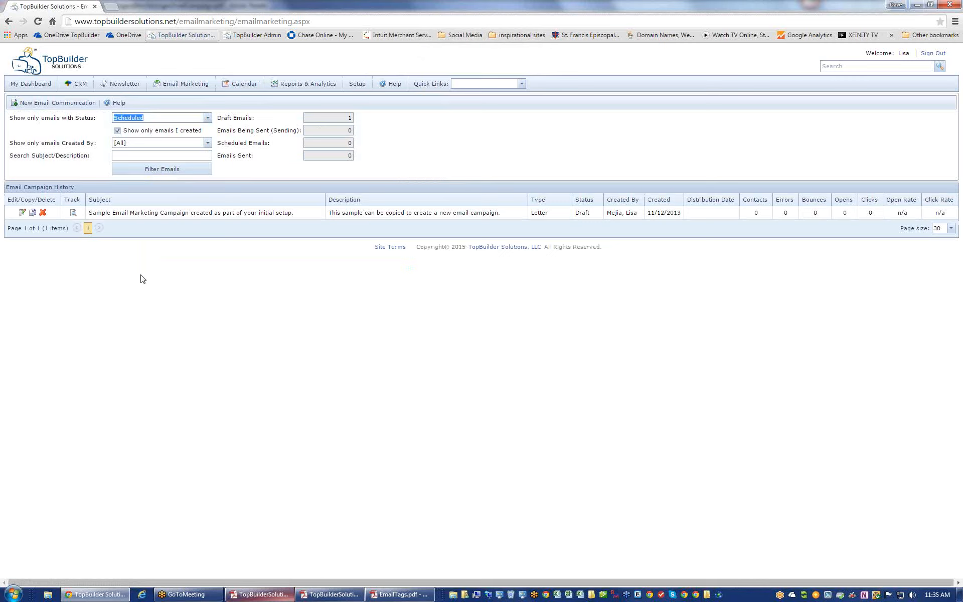
click(169, 173)
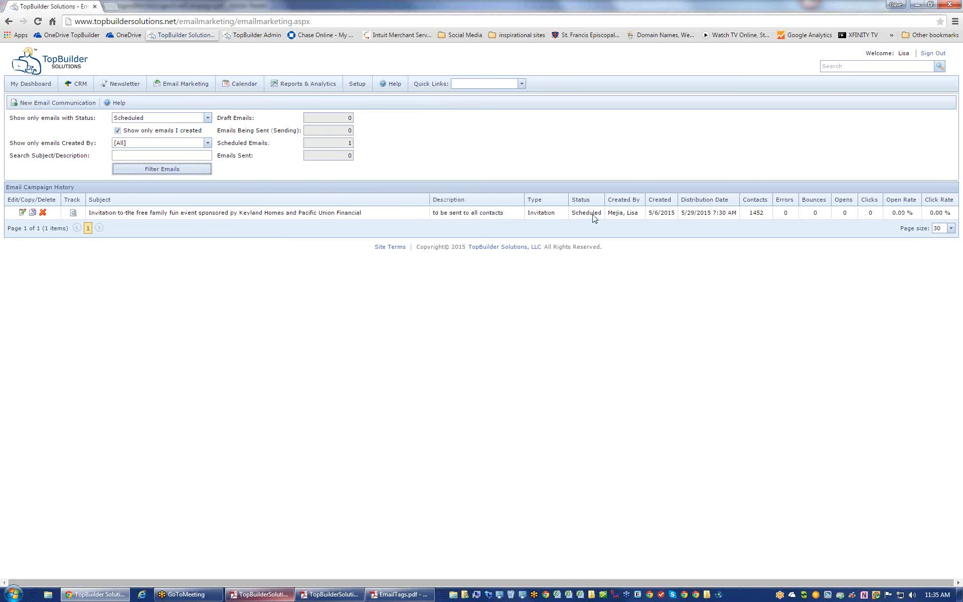
double_click(591, 215)
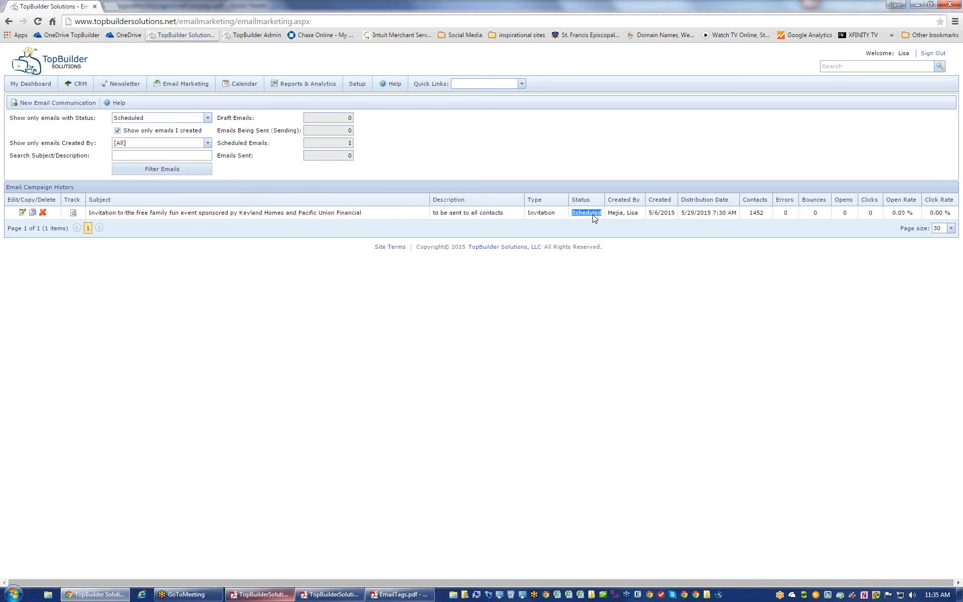
double_click(667, 214)
drag(681, 215, 740, 216)
double_click(754, 216)
double_click(589, 216)
- List all-status emails from every user and review past Sent campaigns like the 12/1/2014 one
click(207, 118)
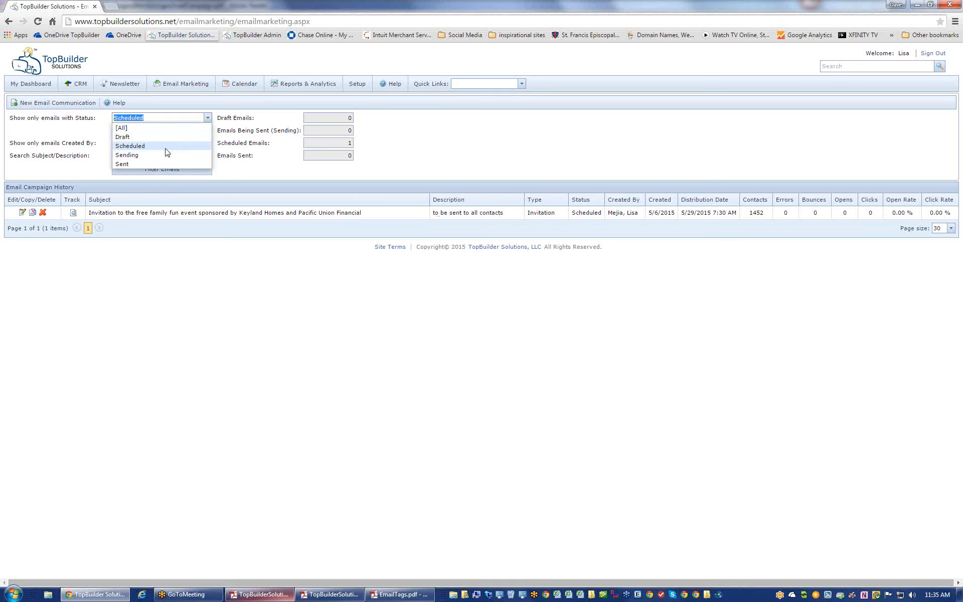
click(165, 129)
click(168, 168)
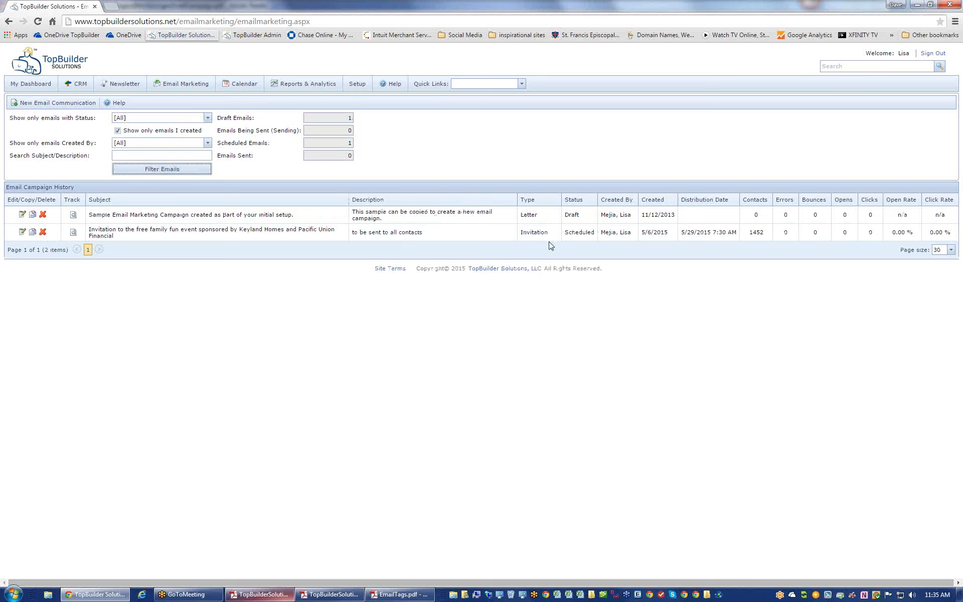
click(172, 131)
click(164, 171)
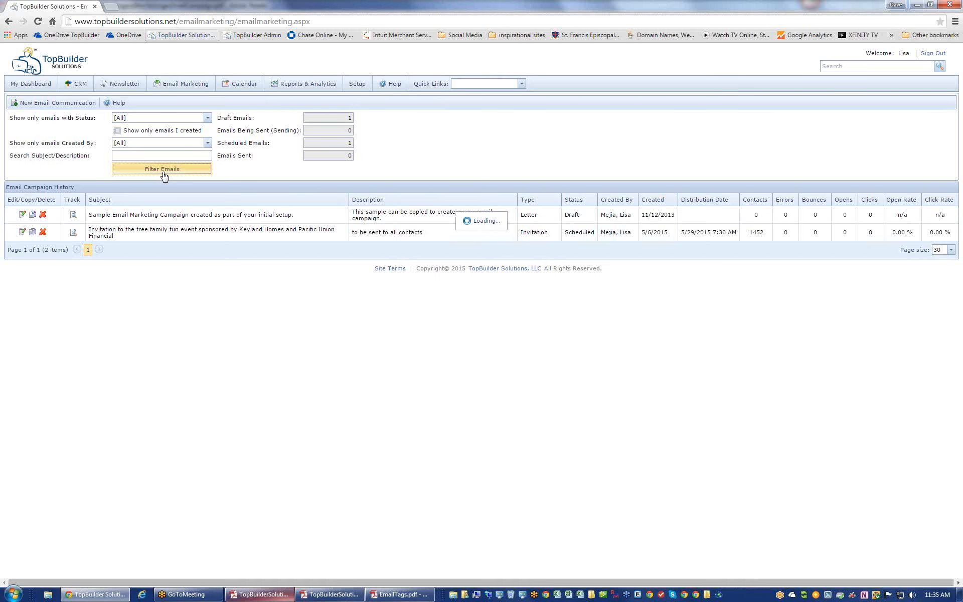
scroll(569, 401, down, 2)
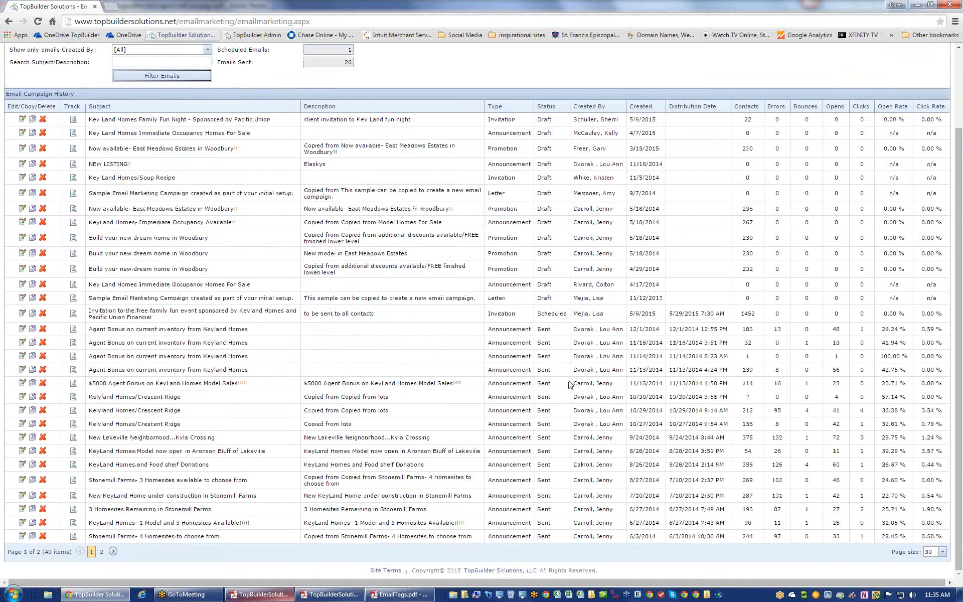
drag(541, 330, 550, 330)
click(558, 392)
scroll(558, 392, up, 2)
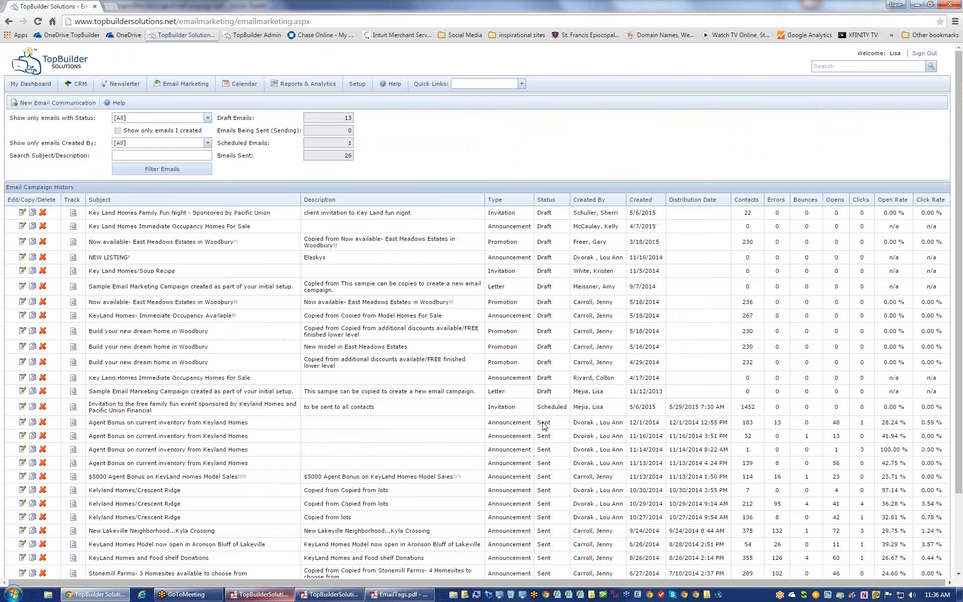
drag(554, 424, 537, 426)
- Open recipient tracking for the 12/1/2014 Agent Bonus email and mark the duplicate-address rows
click(73, 424)
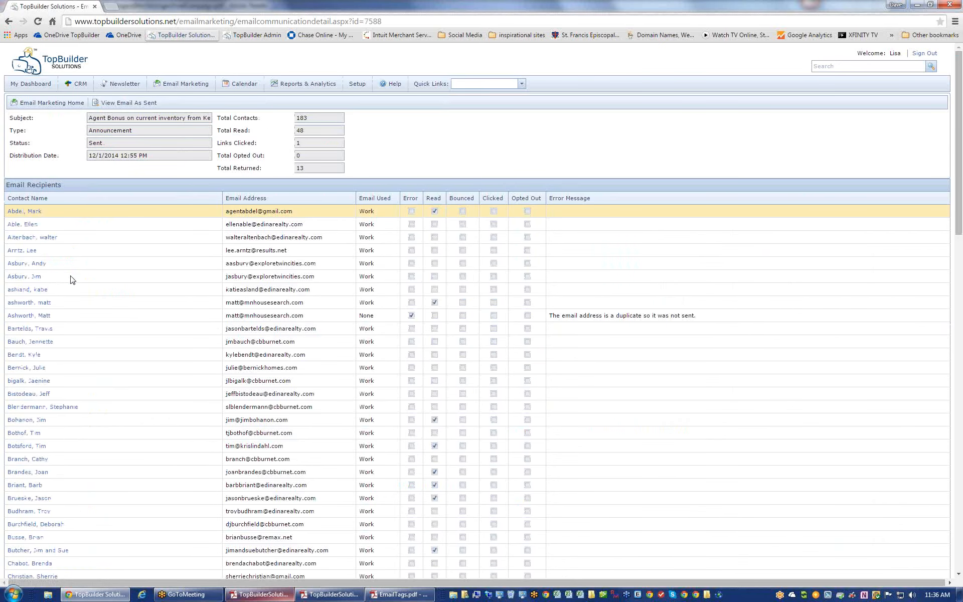
click(664, 319)
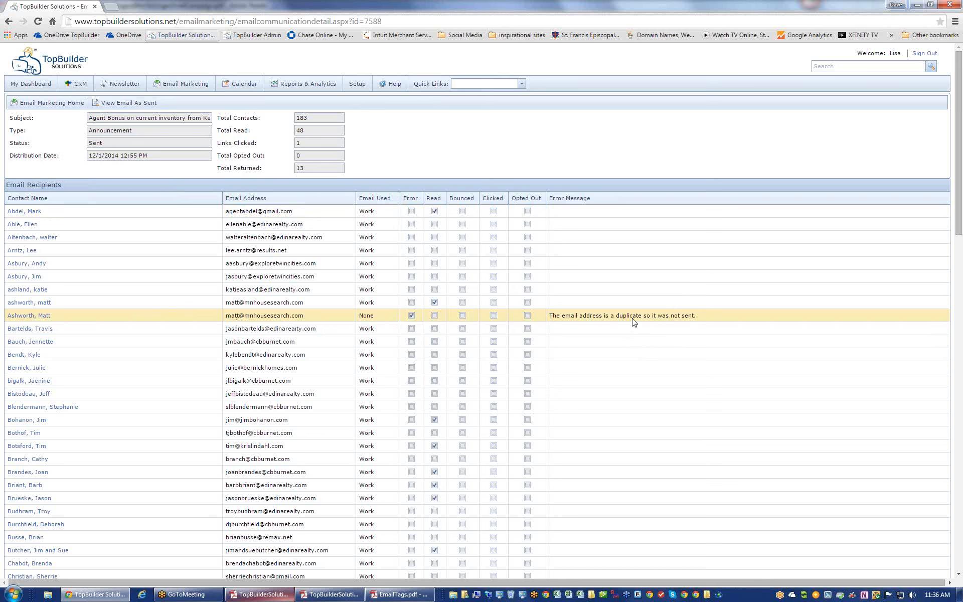
click(86, 303)
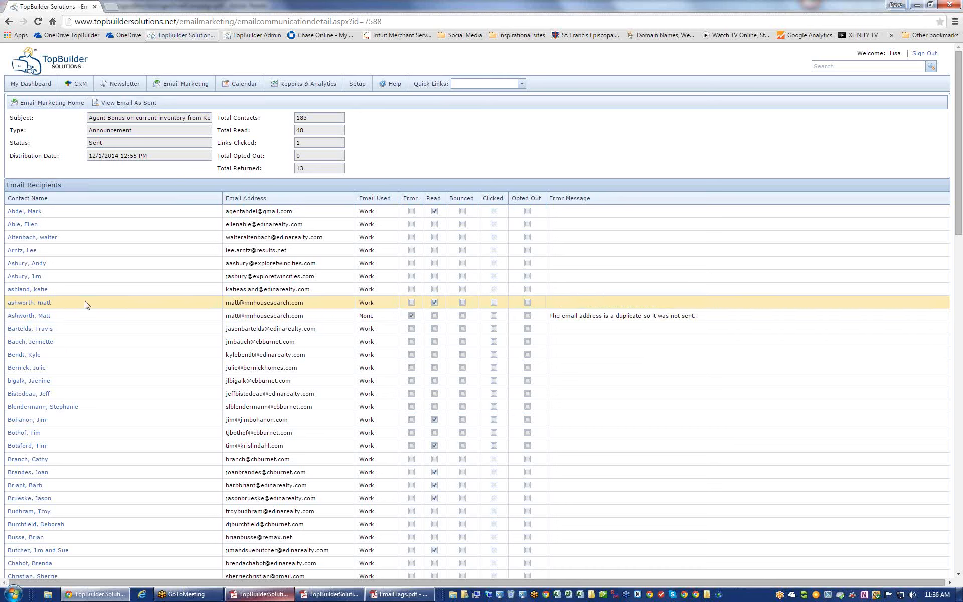
click(168, 320)
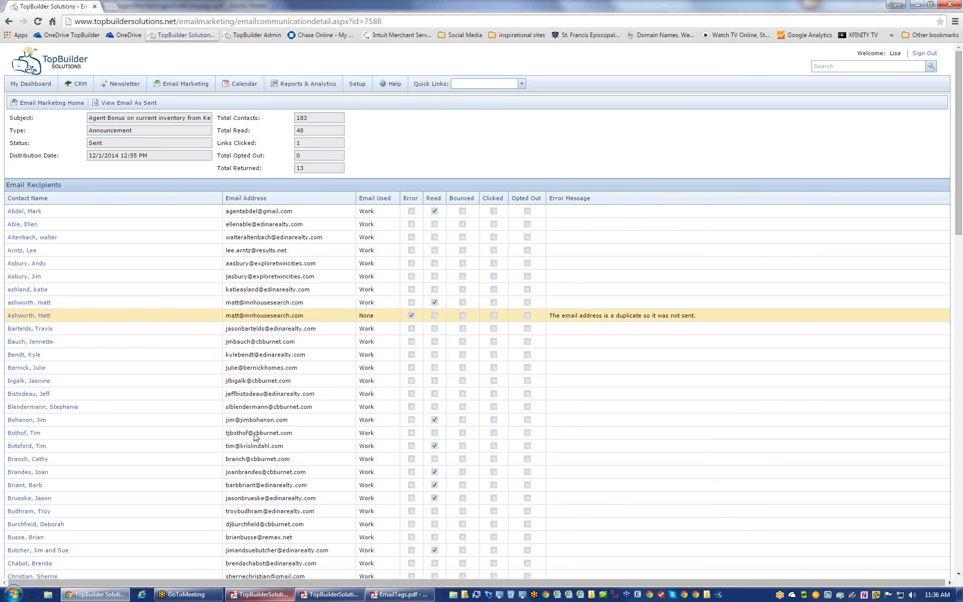
- Scroll down and highlight the missing email address error message
scroll(641, 312, down, 9)
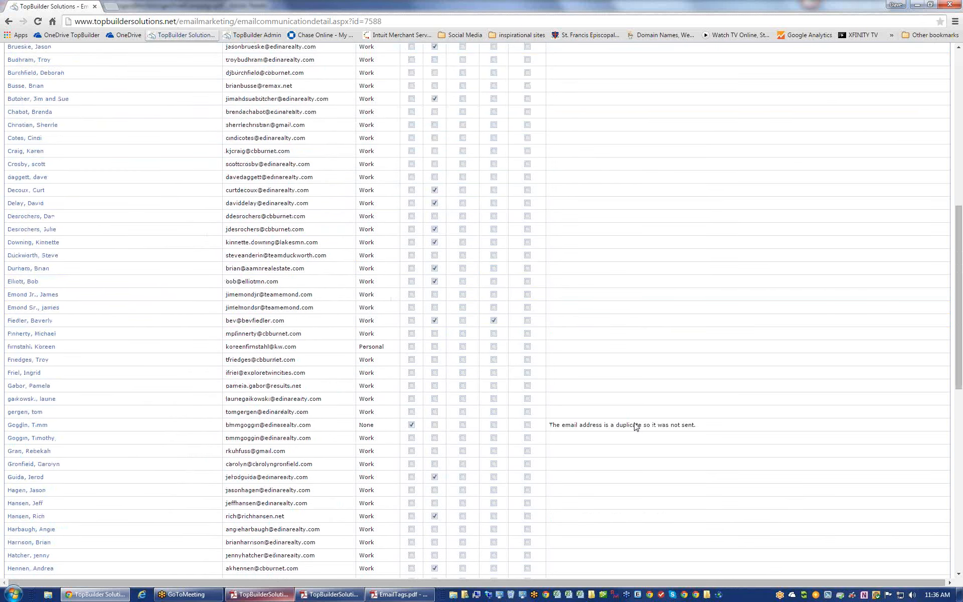
scroll(636, 425, down, 10)
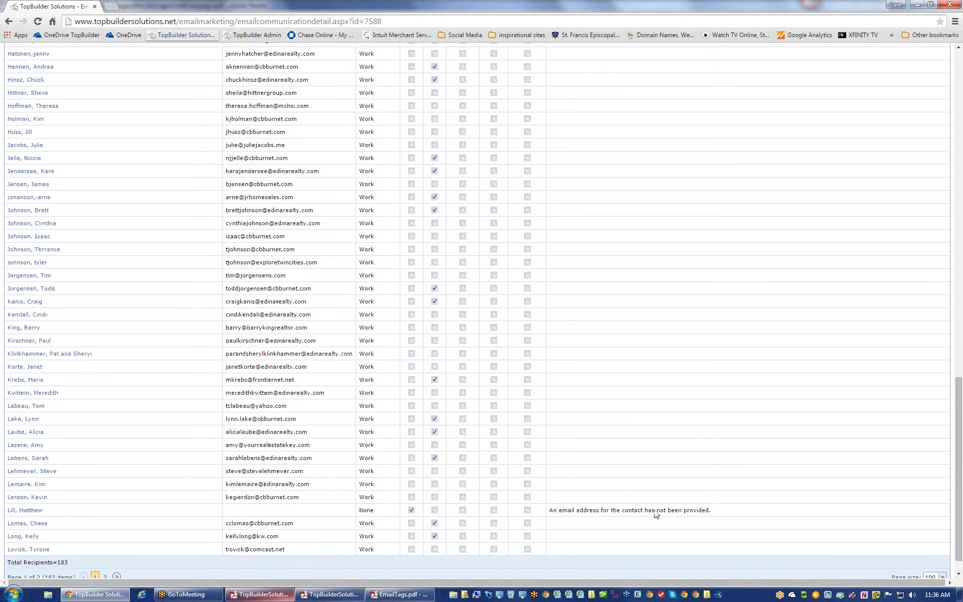
drag(717, 511, 550, 510)
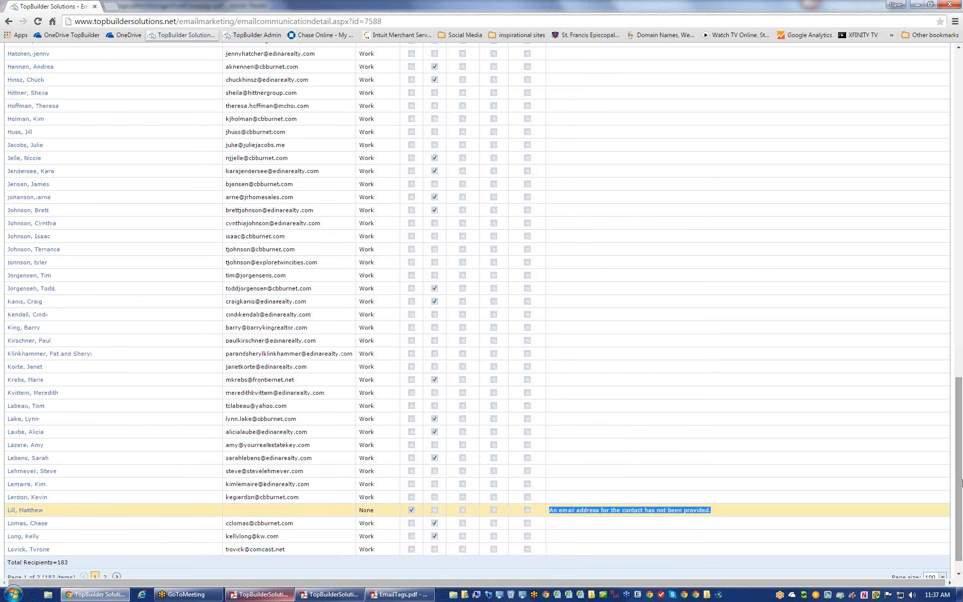
drag(961, 488, 960, 162)
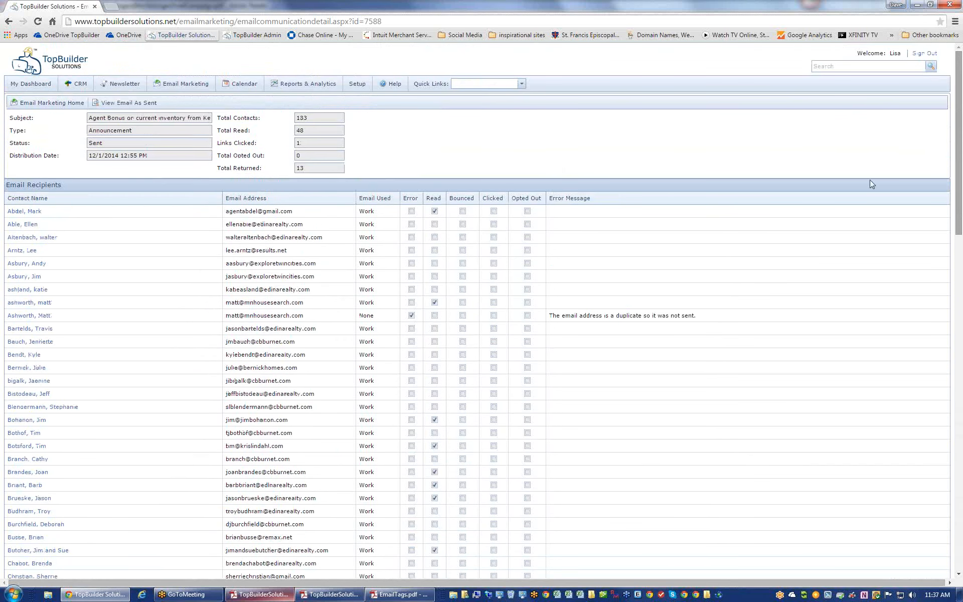
- Sort recipients by Error, listing errors first, and mark the duplicate and bouncing addresses
click(415, 200)
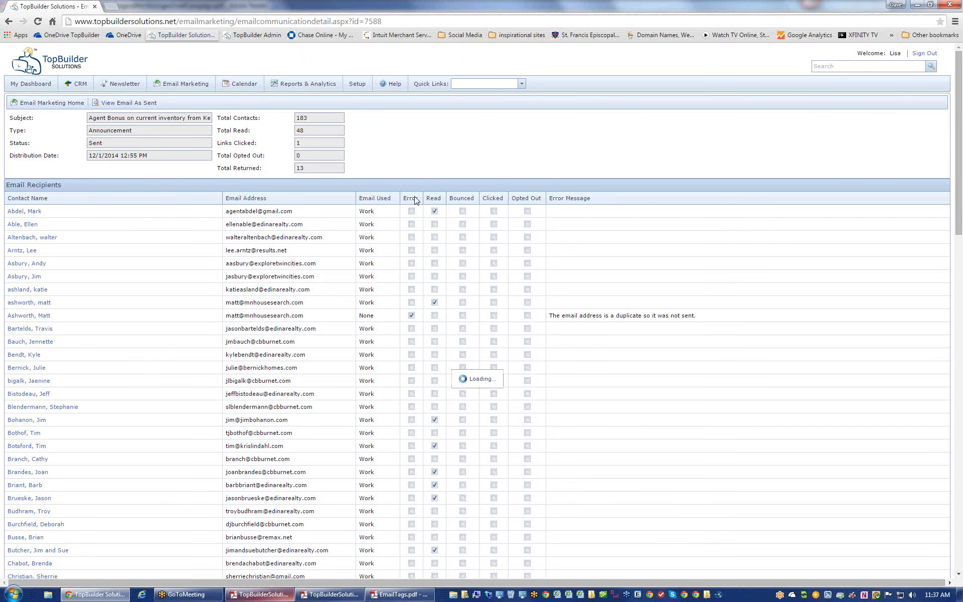
click(600, 200)
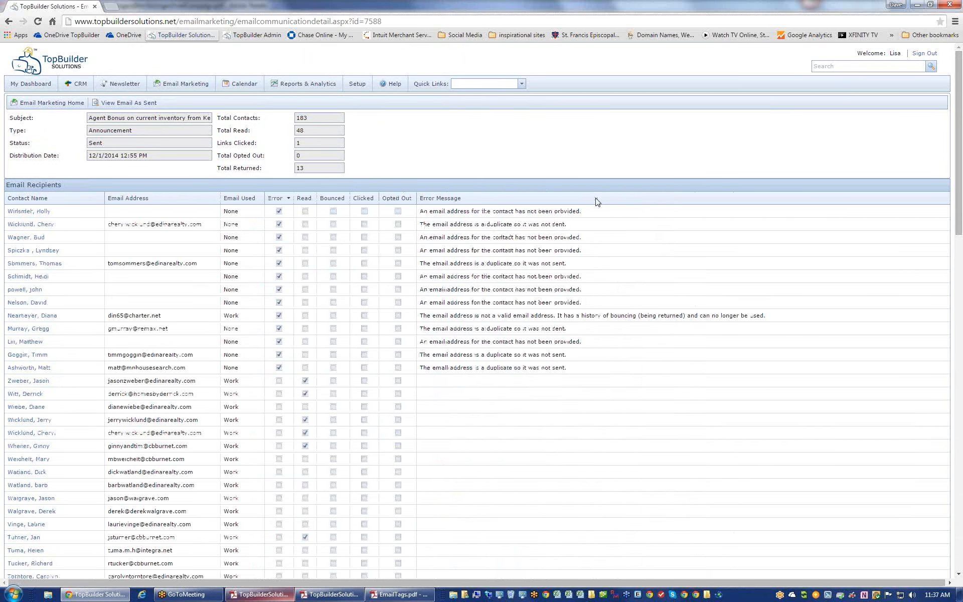
click(501, 368)
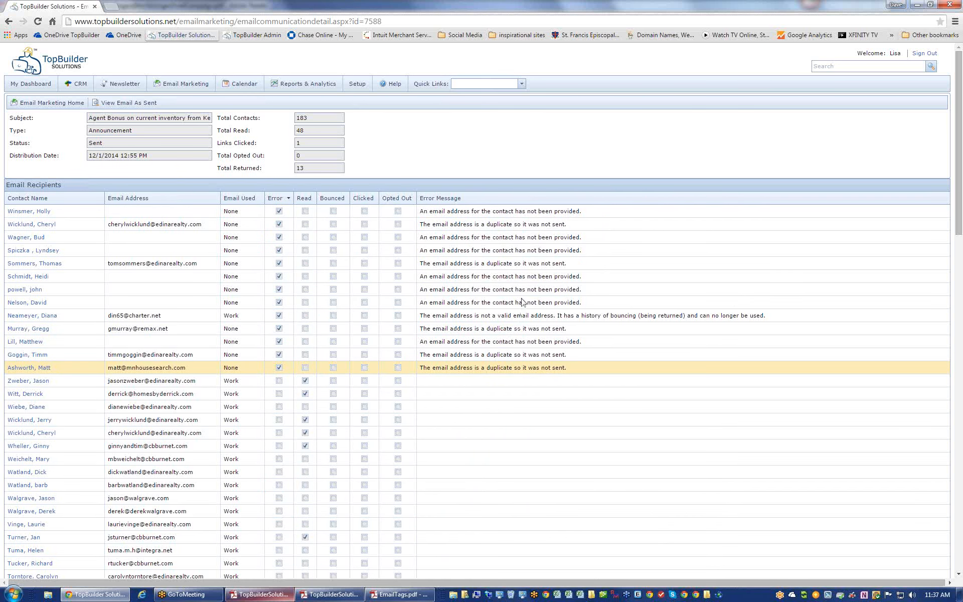
click(524, 319)
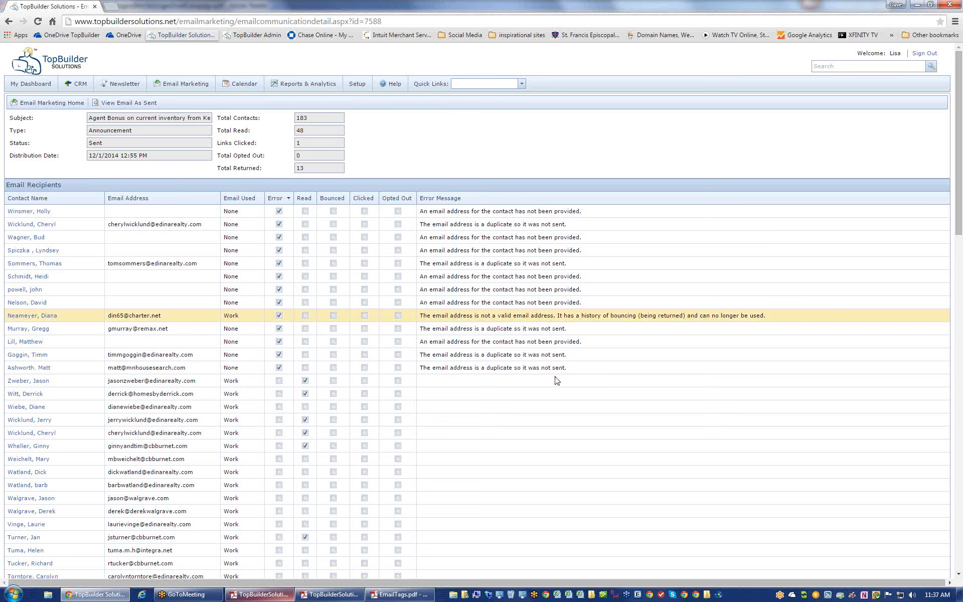
- Sort recipients by Read so those who read the email are listed first
click(303, 199)
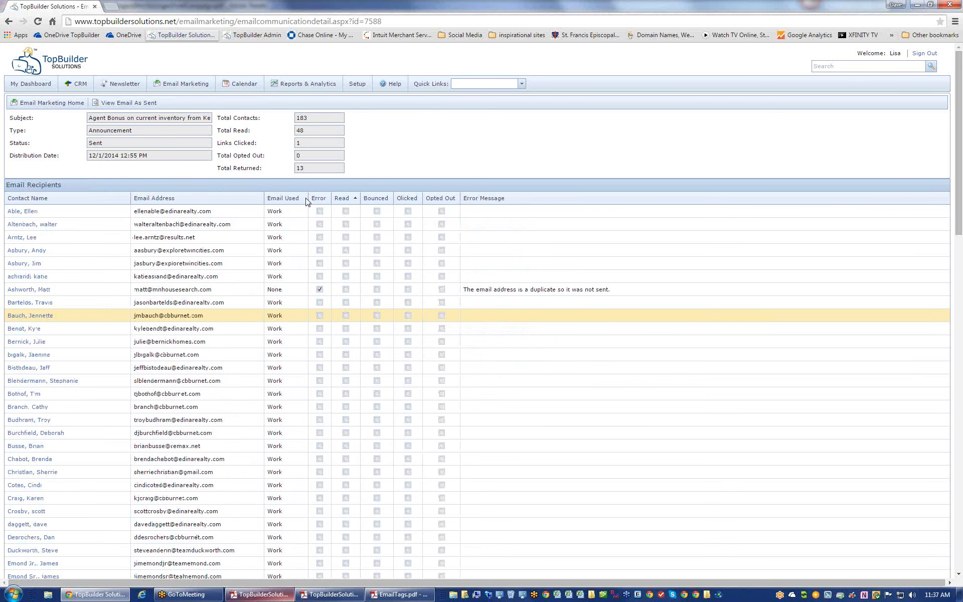
click(351, 199)
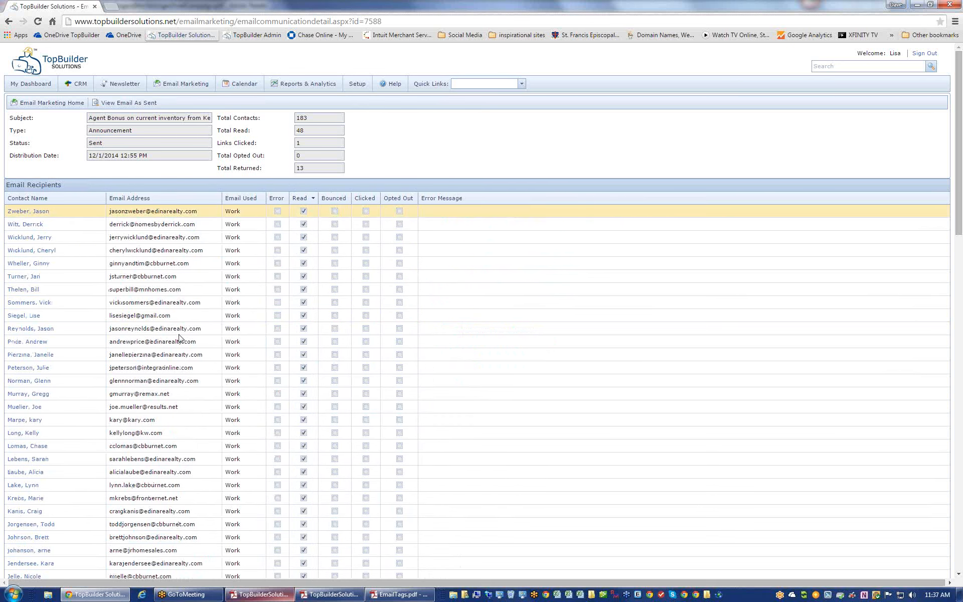
scroll(182, 339, down, 5)
scroll(181, 339, down, 5)
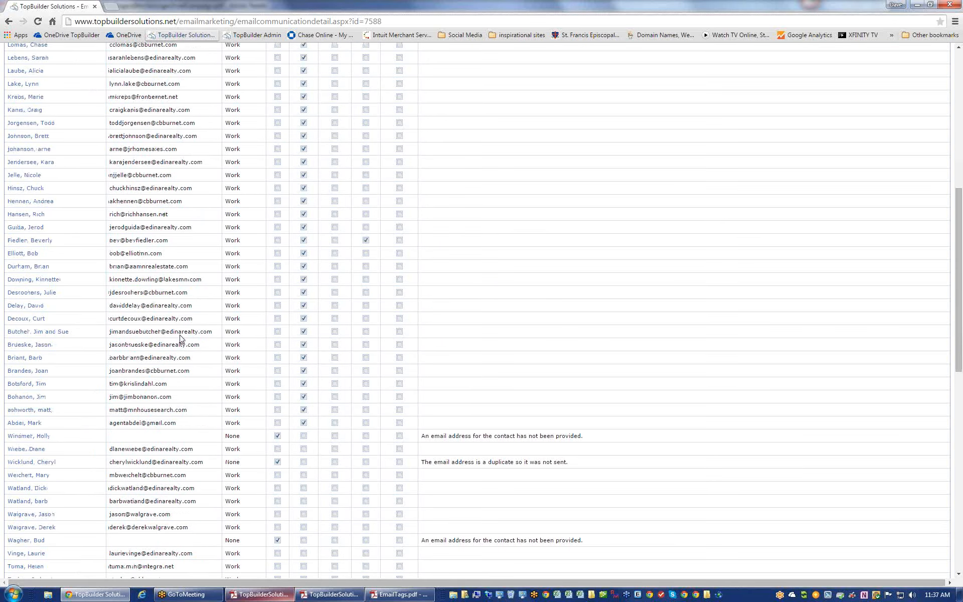
scroll(181, 339, up, 5)
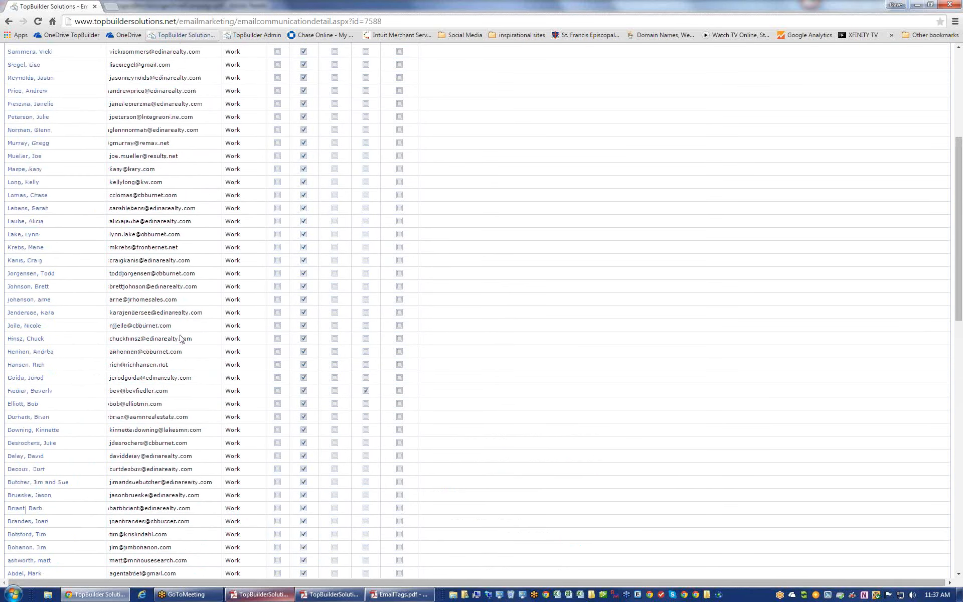
scroll(182, 339, up, 5)
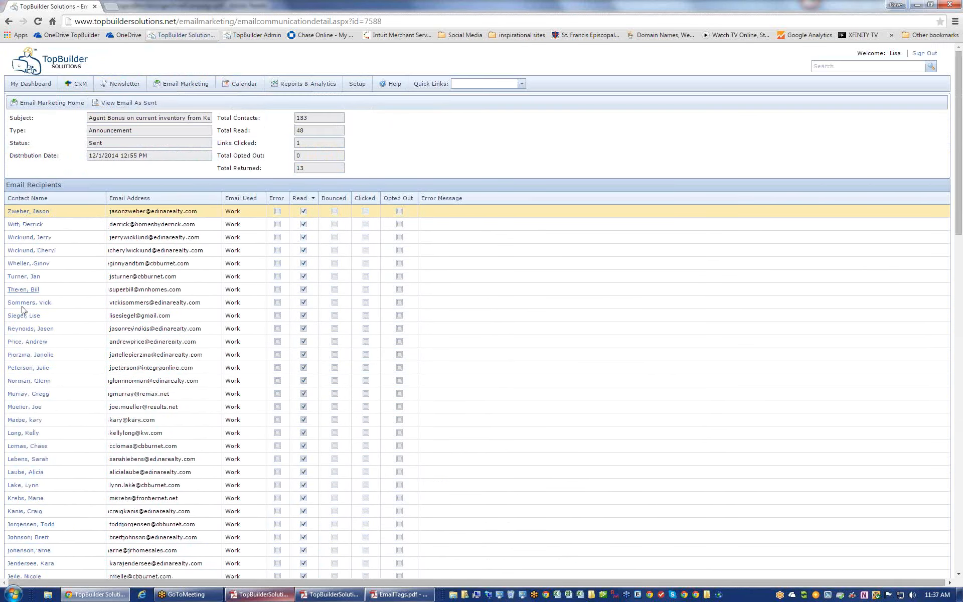
- Sort by Clicked descending and open the top clicking recipient's contact record
click(367, 200)
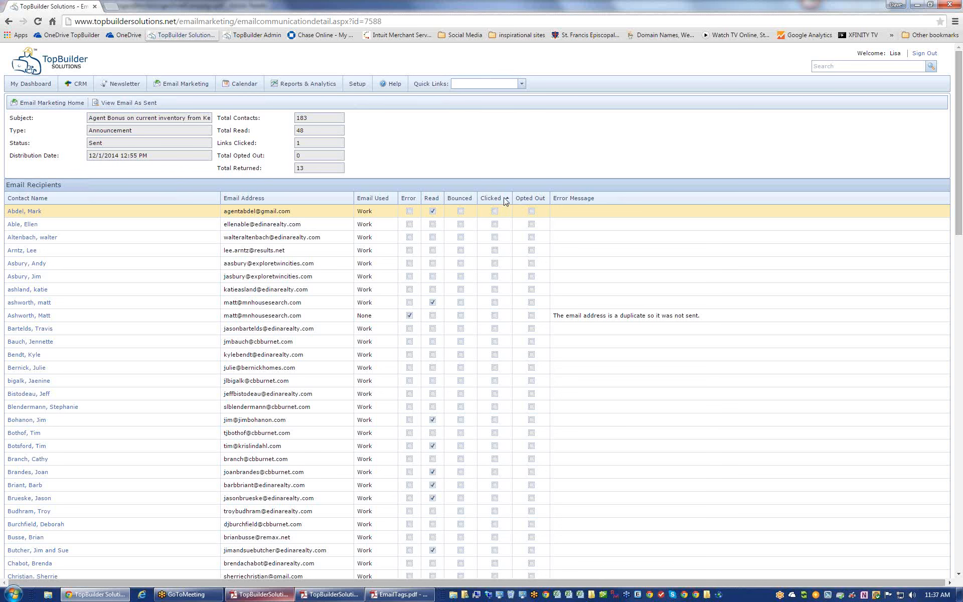
click(506, 202)
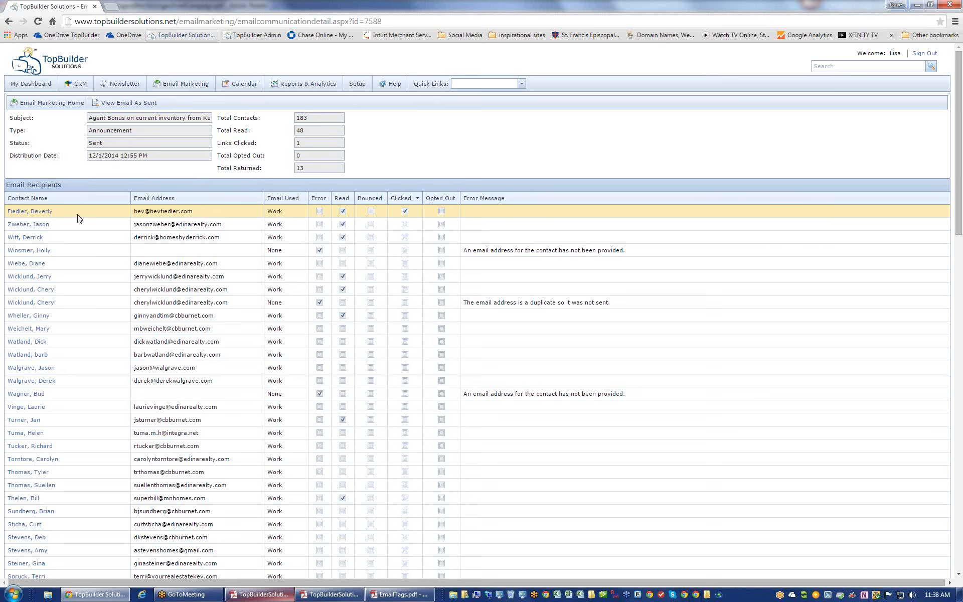
click(47, 214)
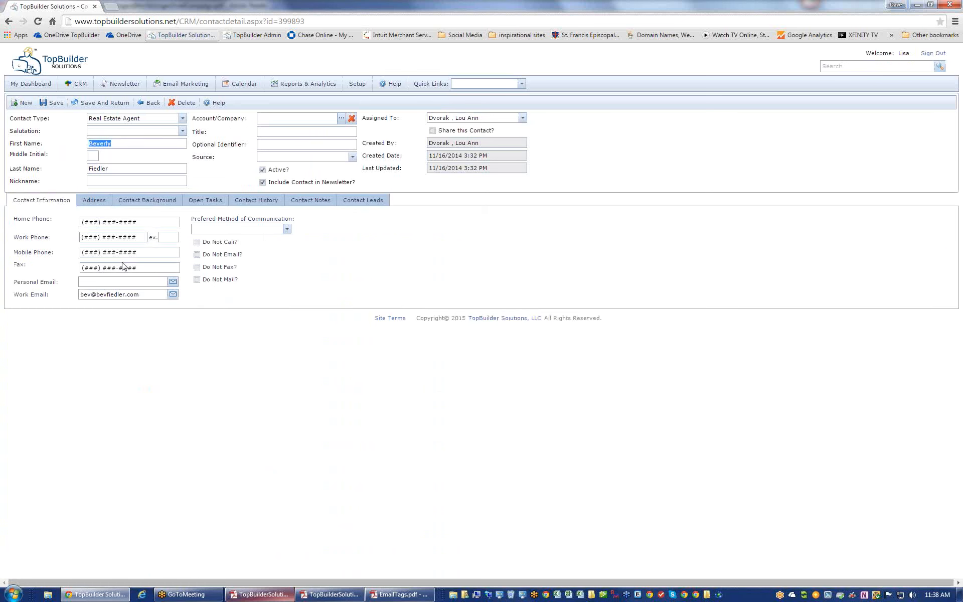
- Find the clicked link's URL in the contact's email history, then return to Email Marketing
click(243, 203)
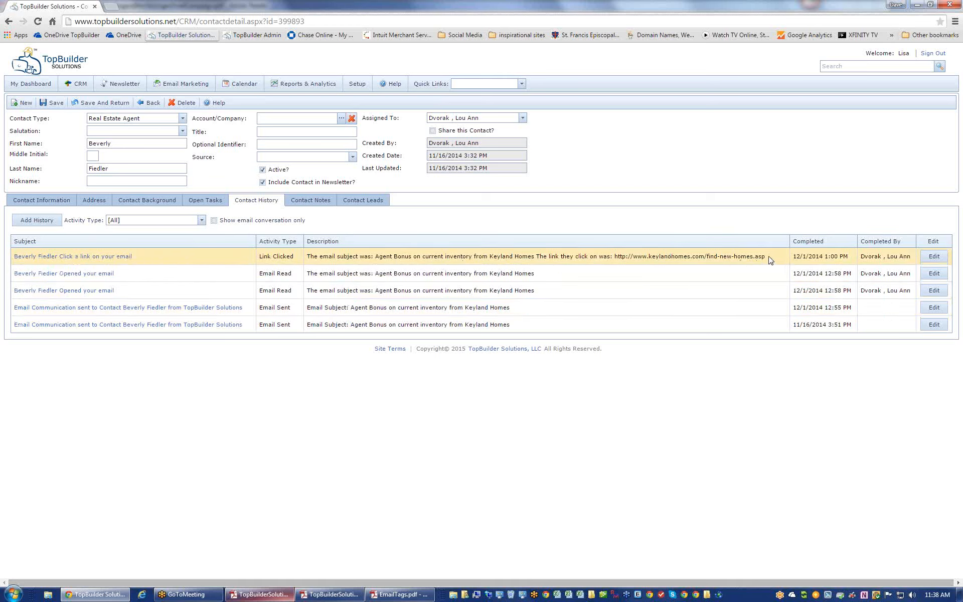
drag(618, 258, 773, 263)
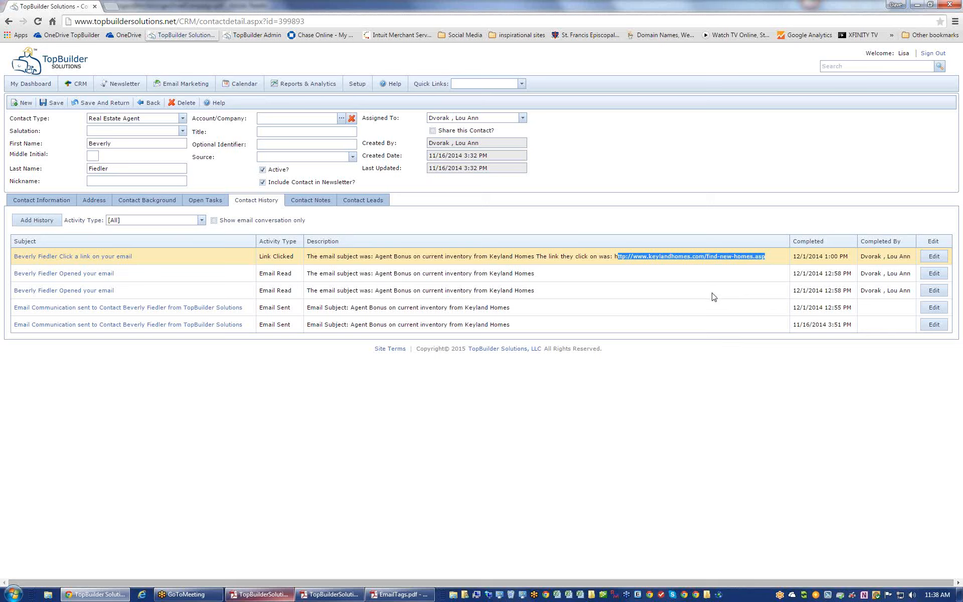
click(186, 83)
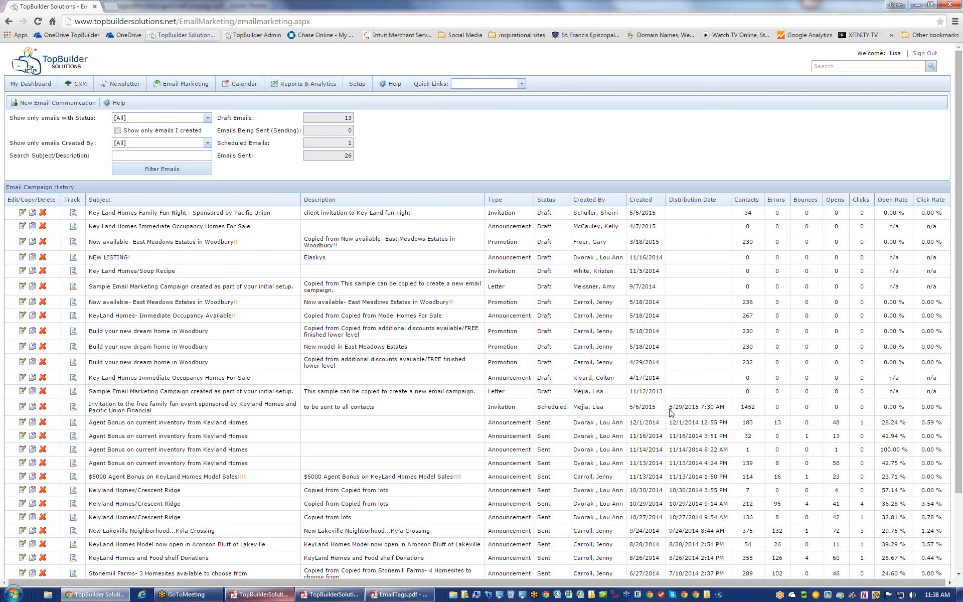
- Edit the scheduled Invitation's step 4 email content, then return to the how-to guide's Step 5 section
drag(669, 407, 699, 410)
click(22, 407)
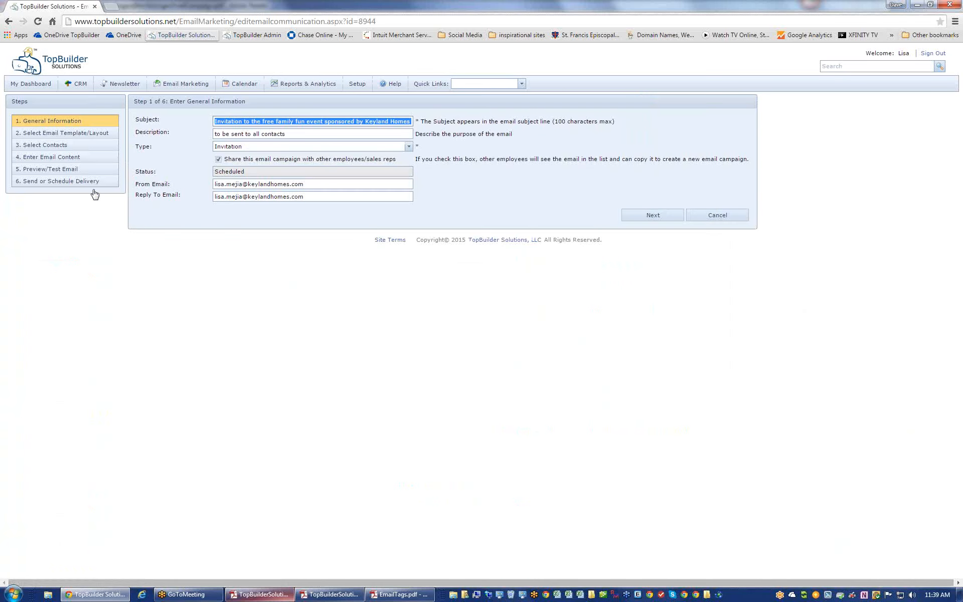
click(79, 162)
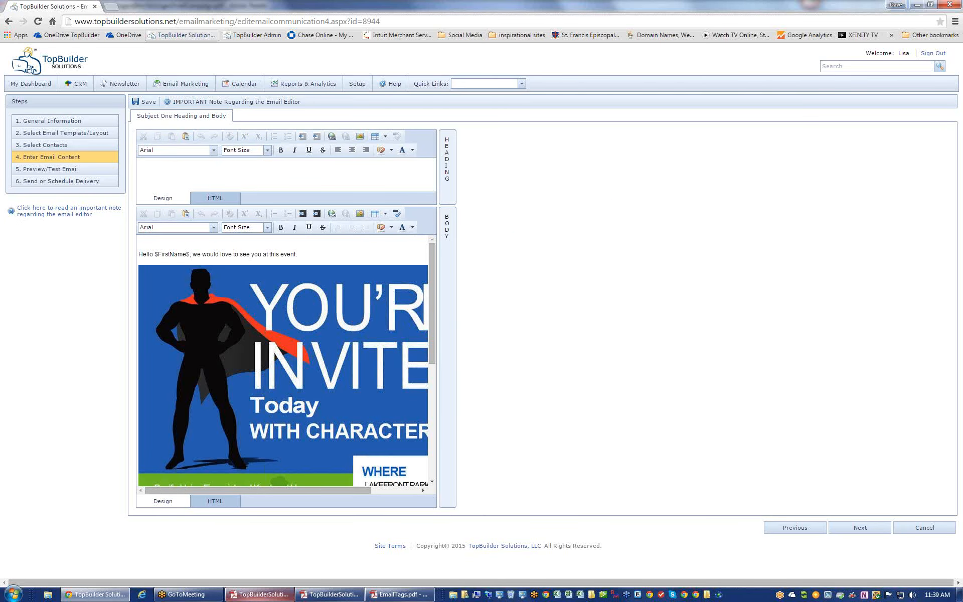
click(258, 595)
scroll(391, 447, down, 10)
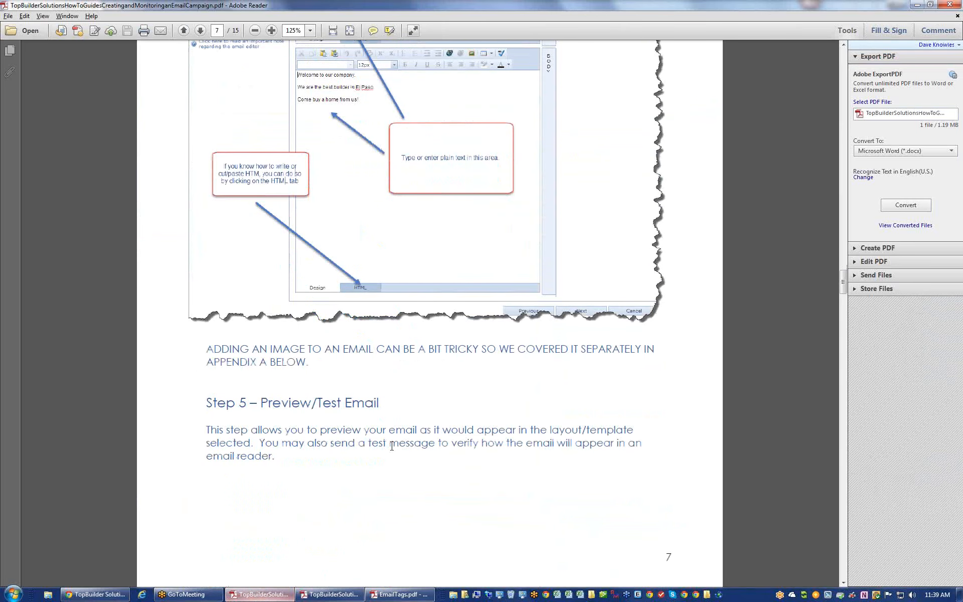
- Move through the PDF guide to Appendix A's image-sizing rules for 480-pixel and 600–730-pixel widths
scroll(392, 446, down, 1)
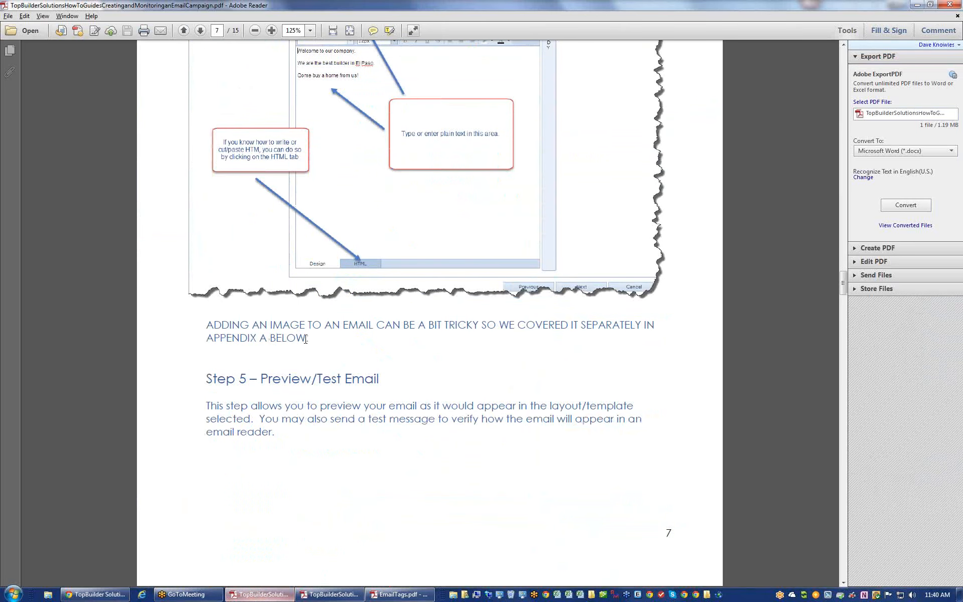
drag(308, 339, 181, 325)
click(283, 394)
drag(843, 286, 844, 418)
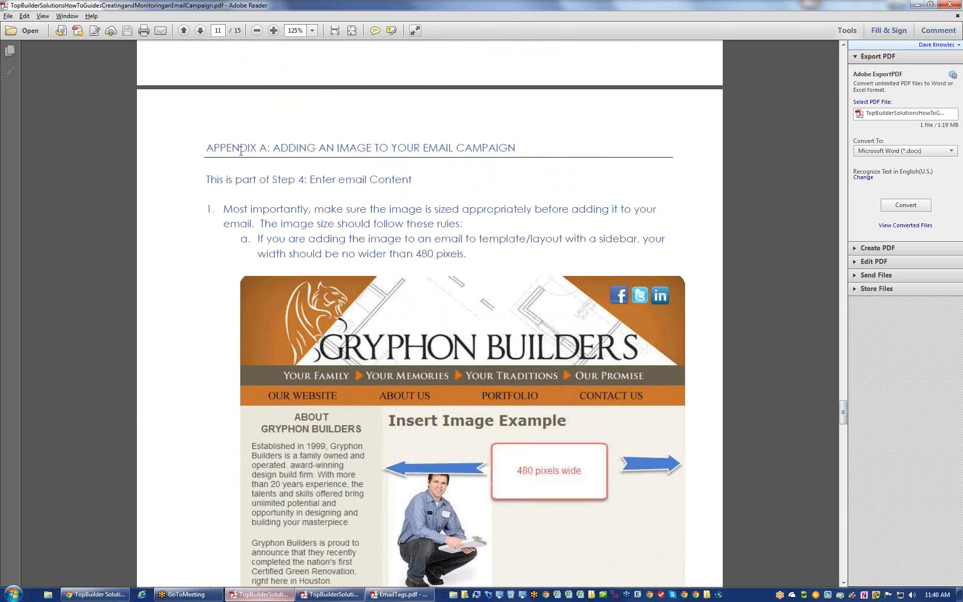
scroll(375, 353, down, 3)
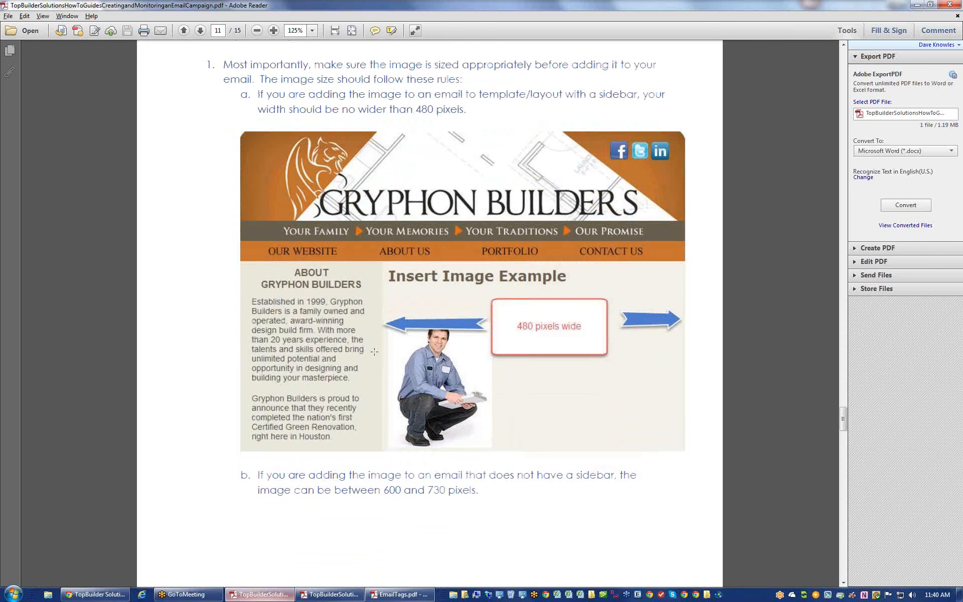
scroll(493, 327, down, 9)
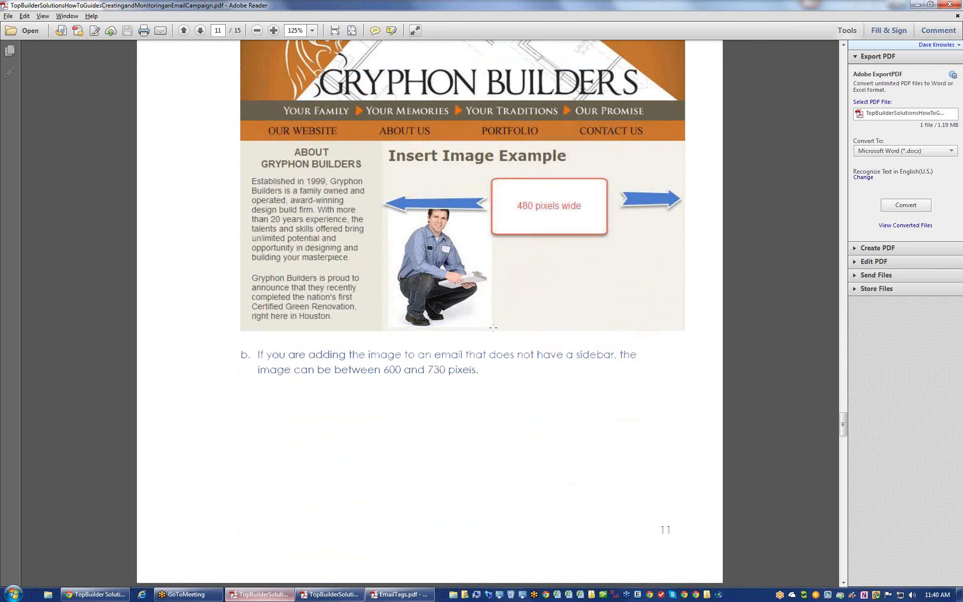
scroll(493, 327, down, 12)
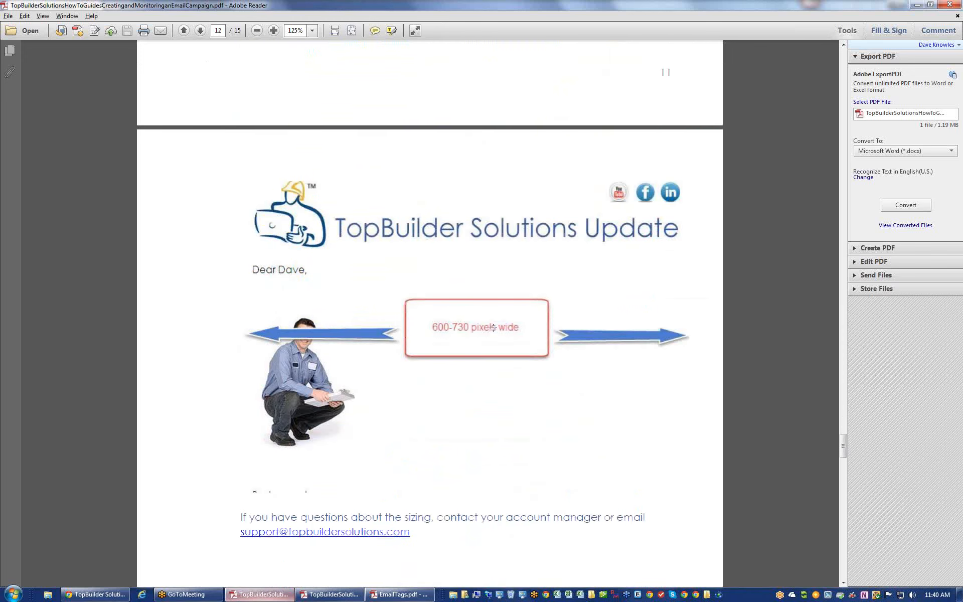
scroll(494, 331, down, 5)
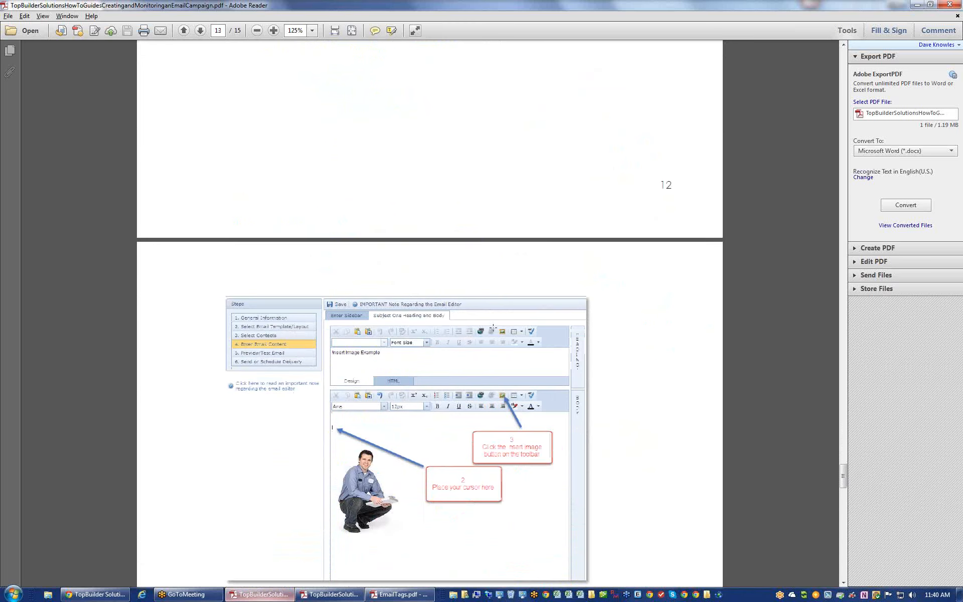
scroll(493, 327, up, 15)
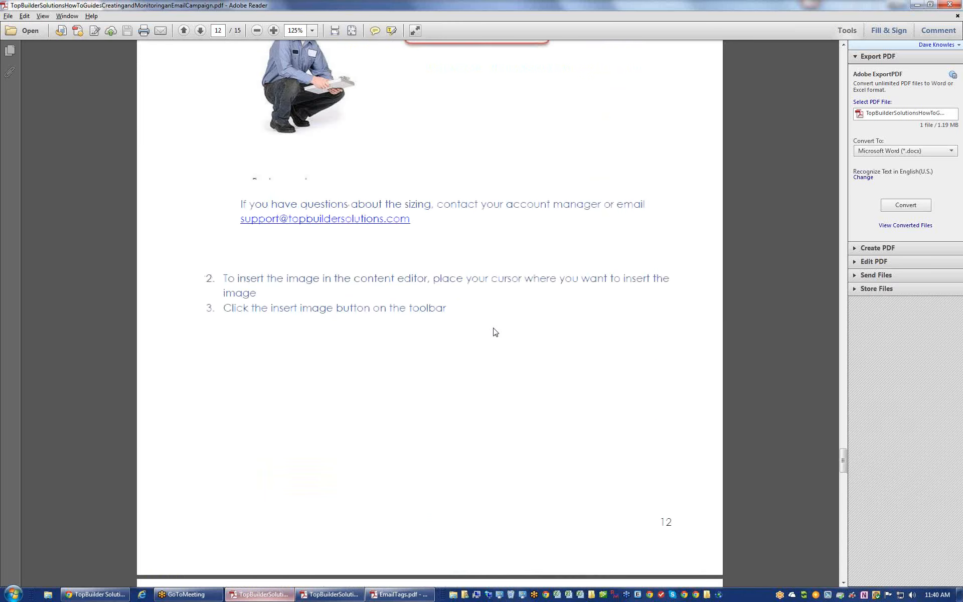